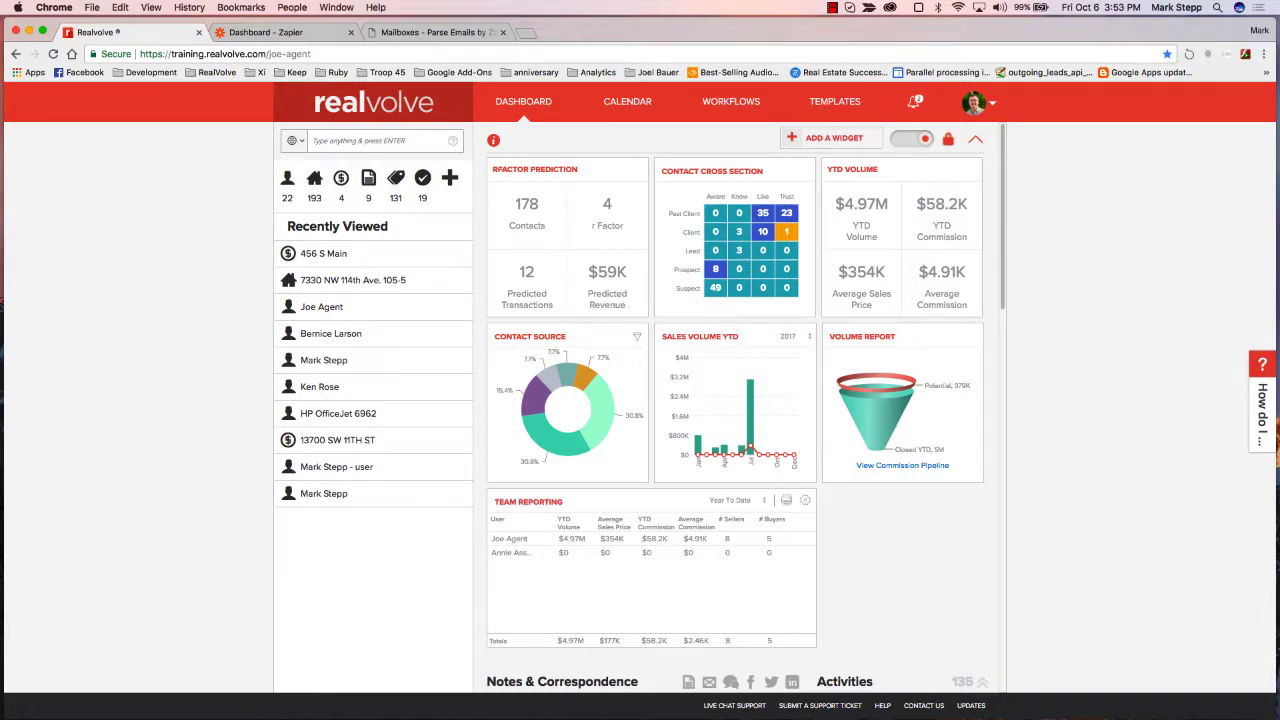
Step: Open the Integrations page in the account settings and copy the Zapier API key to the clipboard
{"action": "left_click", "coordinate": [990, 104]}
{"action": "left_click", "coordinate": [948, 138]}
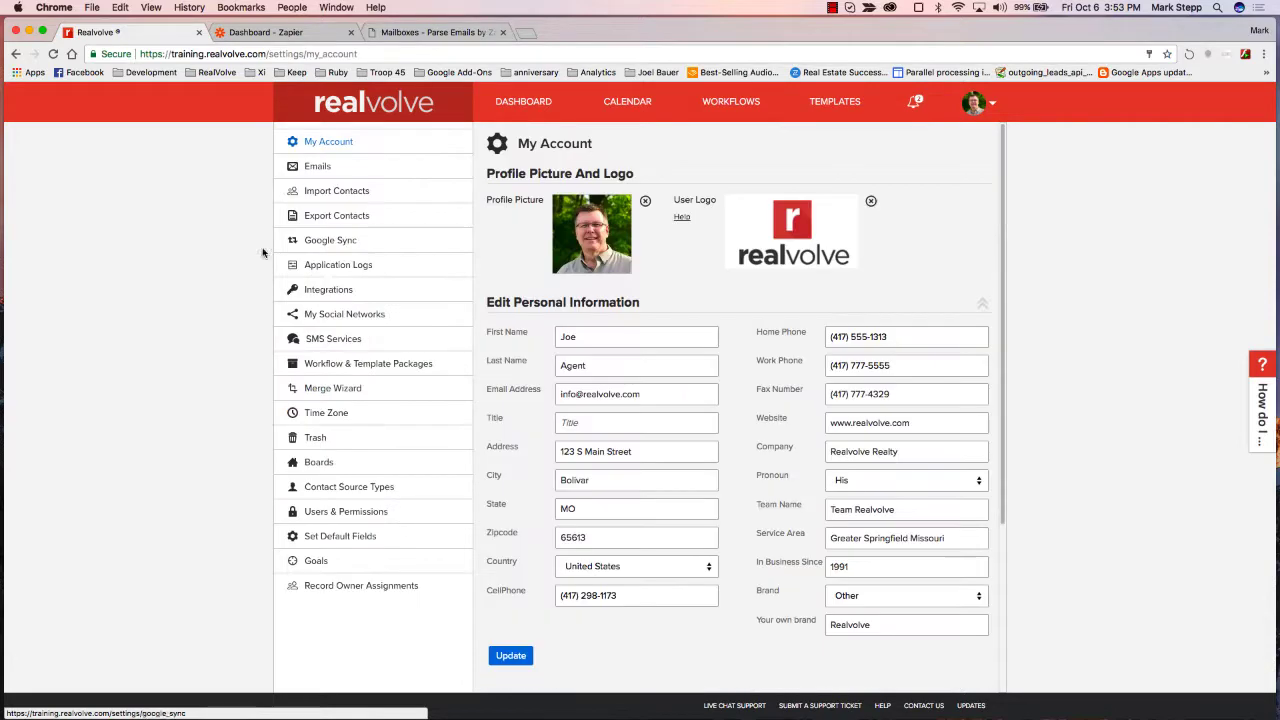
{"action": "left_click", "coordinate": [343, 292]}
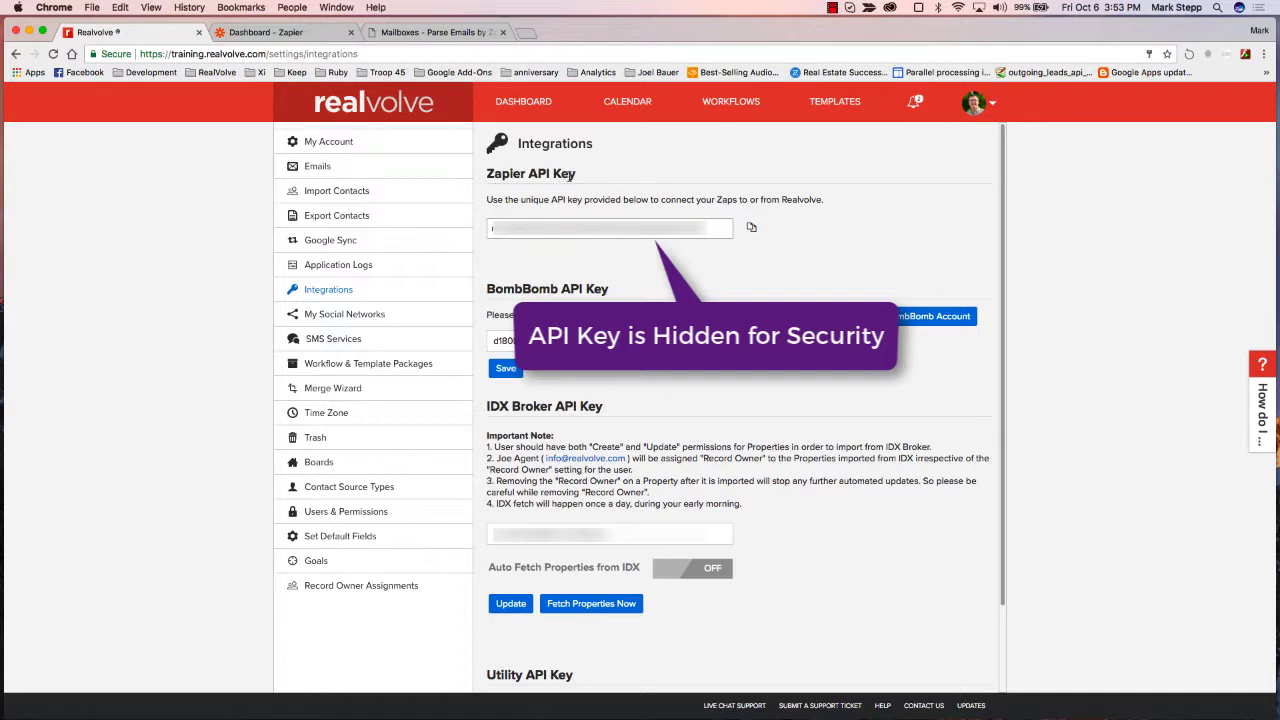
{"action": "left_click", "coordinate": [710, 232]}
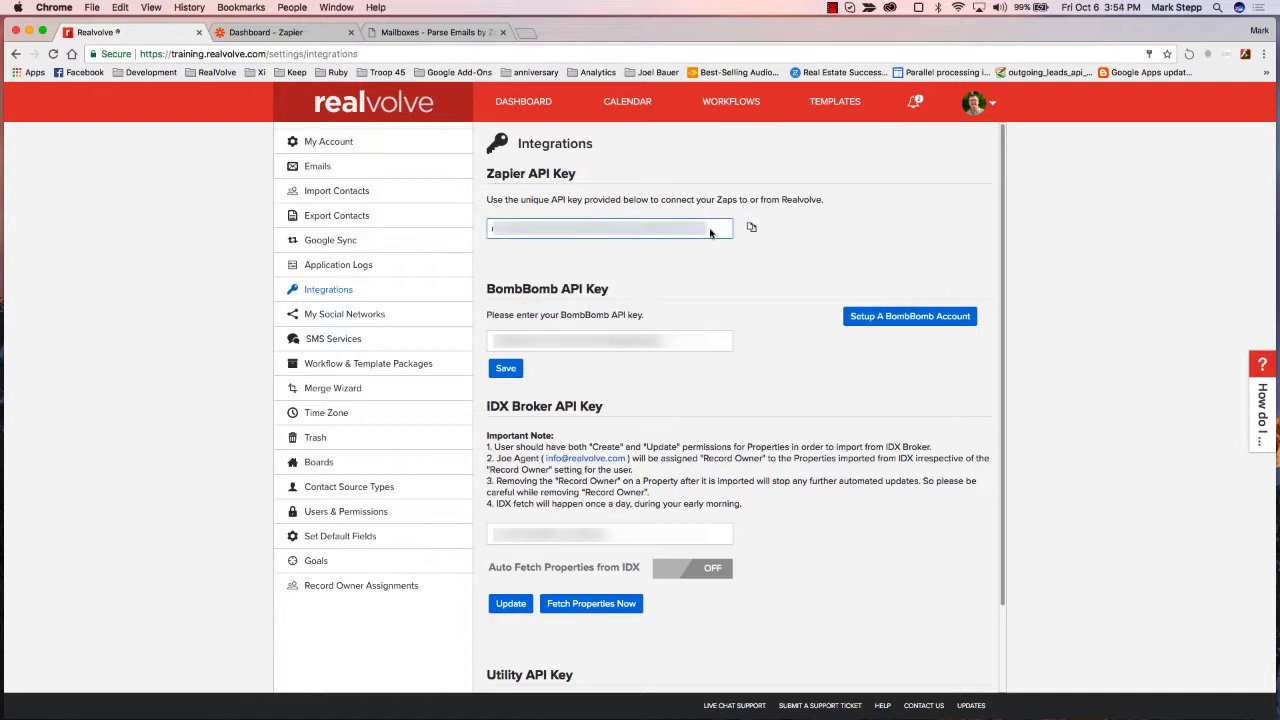
{"action": "left_click", "coordinate": [751, 228]}
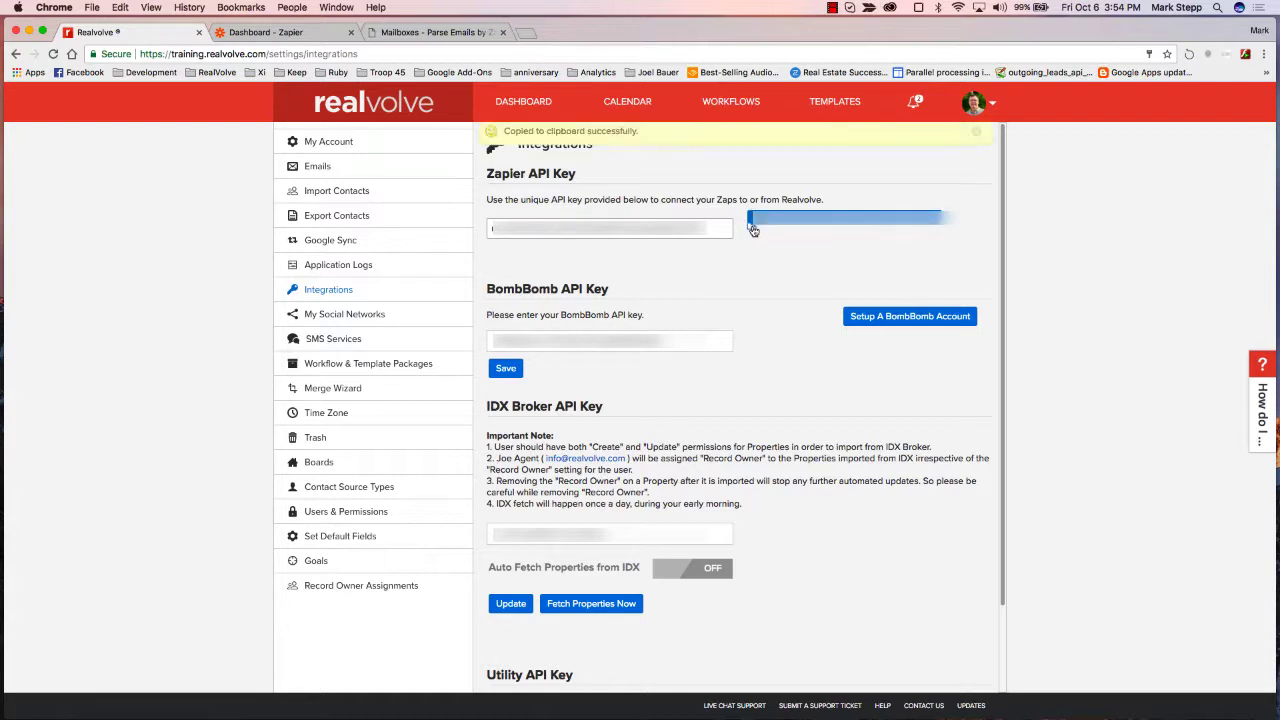
{"action": "left_click", "coordinate": [753, 230]}
Step: Switch to Zapier and create a new zap with Zillow Tech Connect as trigger app and New Contact as trigger
{"action": "left_click", "coordinate": [293, 38]}
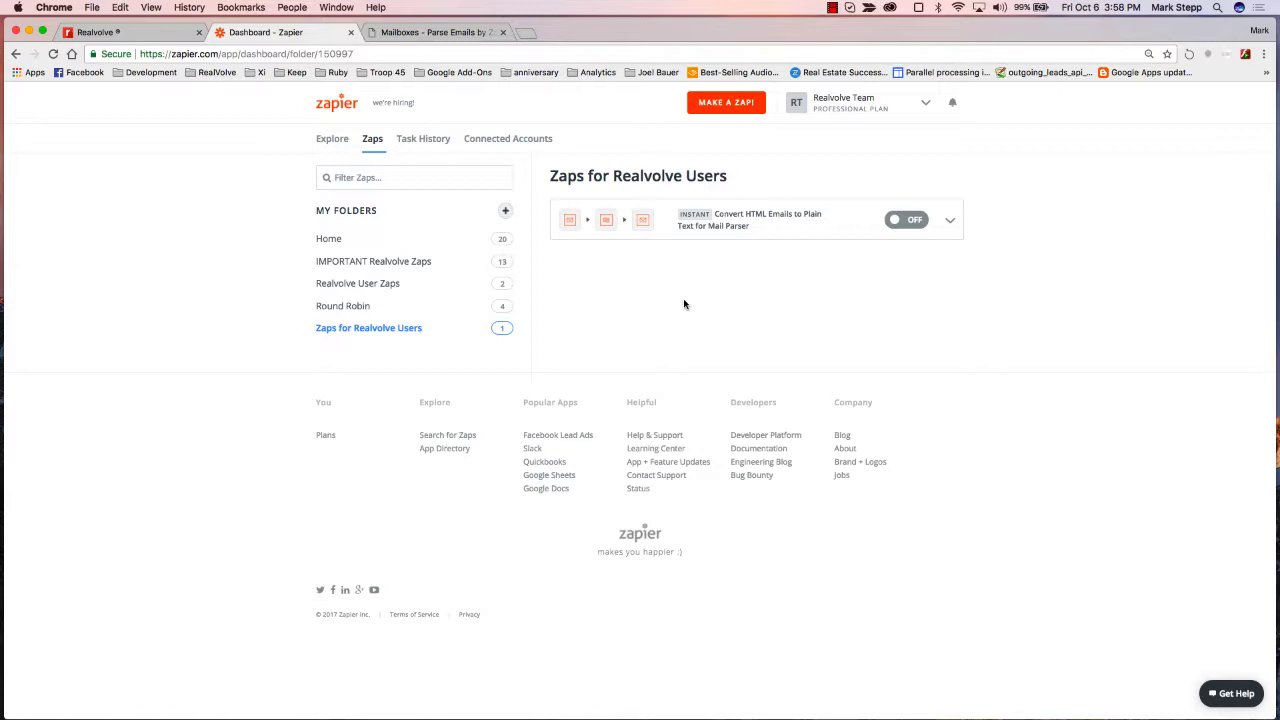
{"action": "left_click", "coordinate": [731, 113]}
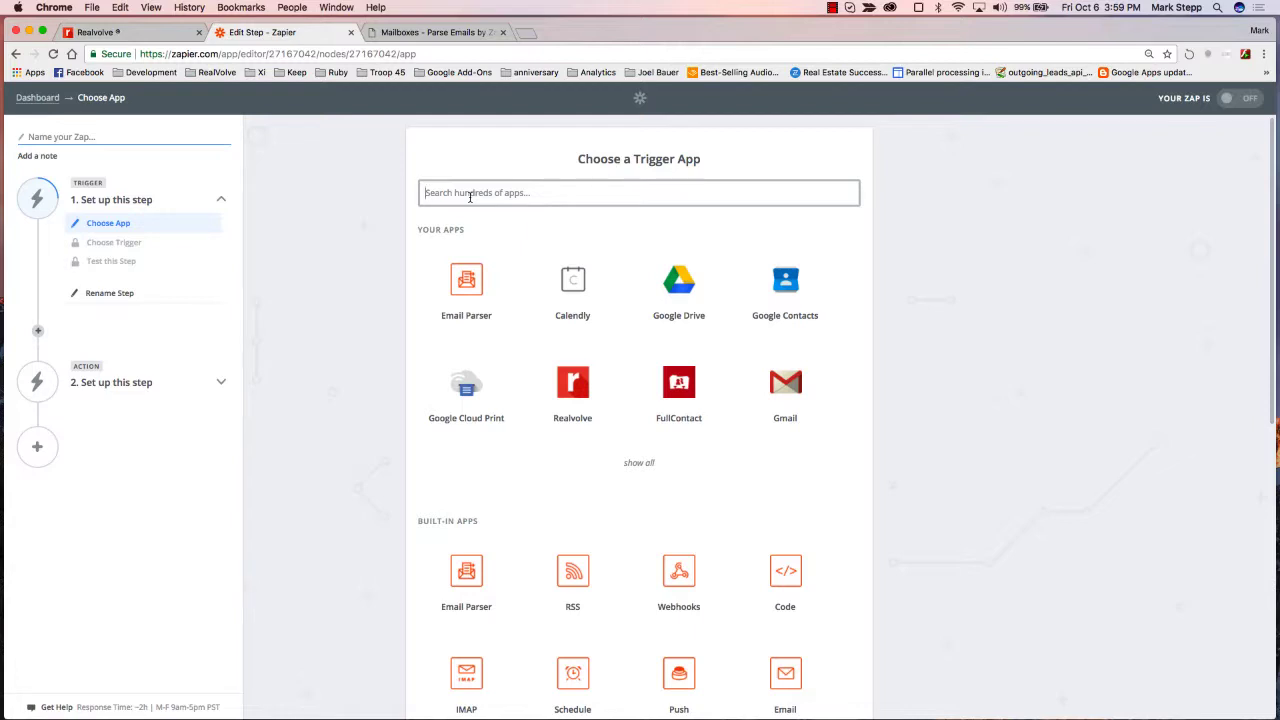
{"action": "type", "text": "zill"}
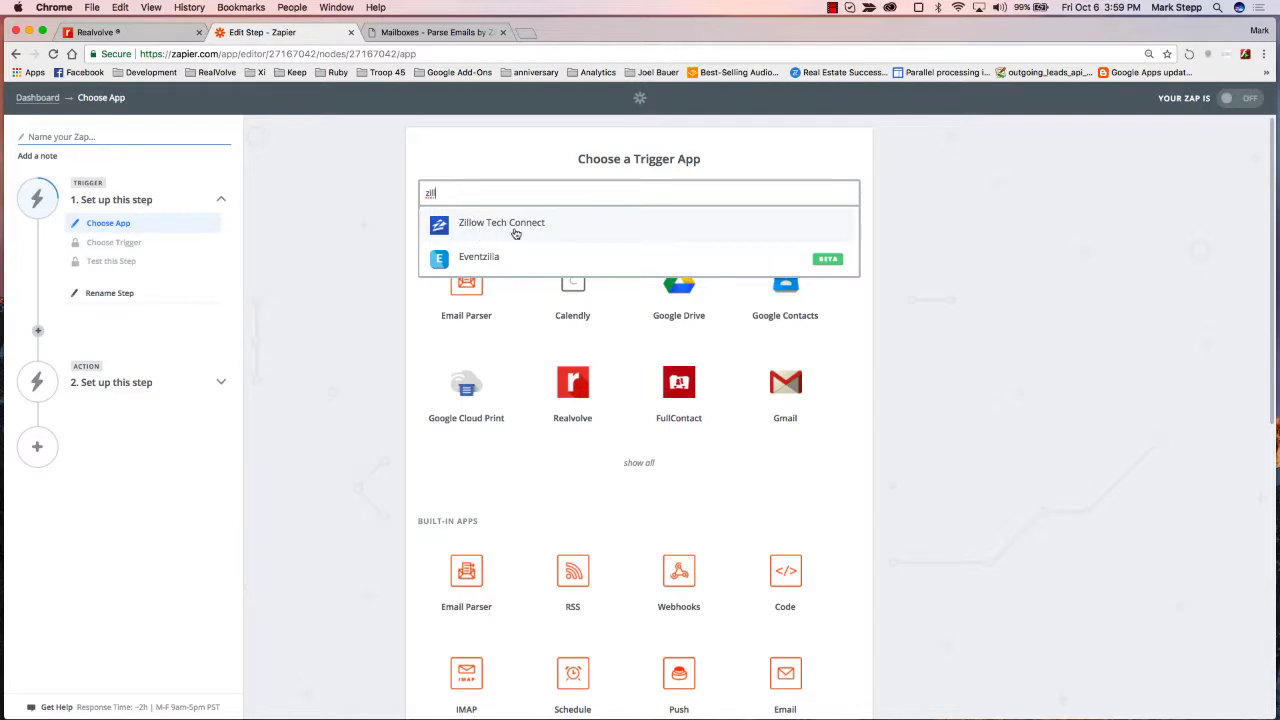
{"action": "left_click", "coordinate": [517, 232]}
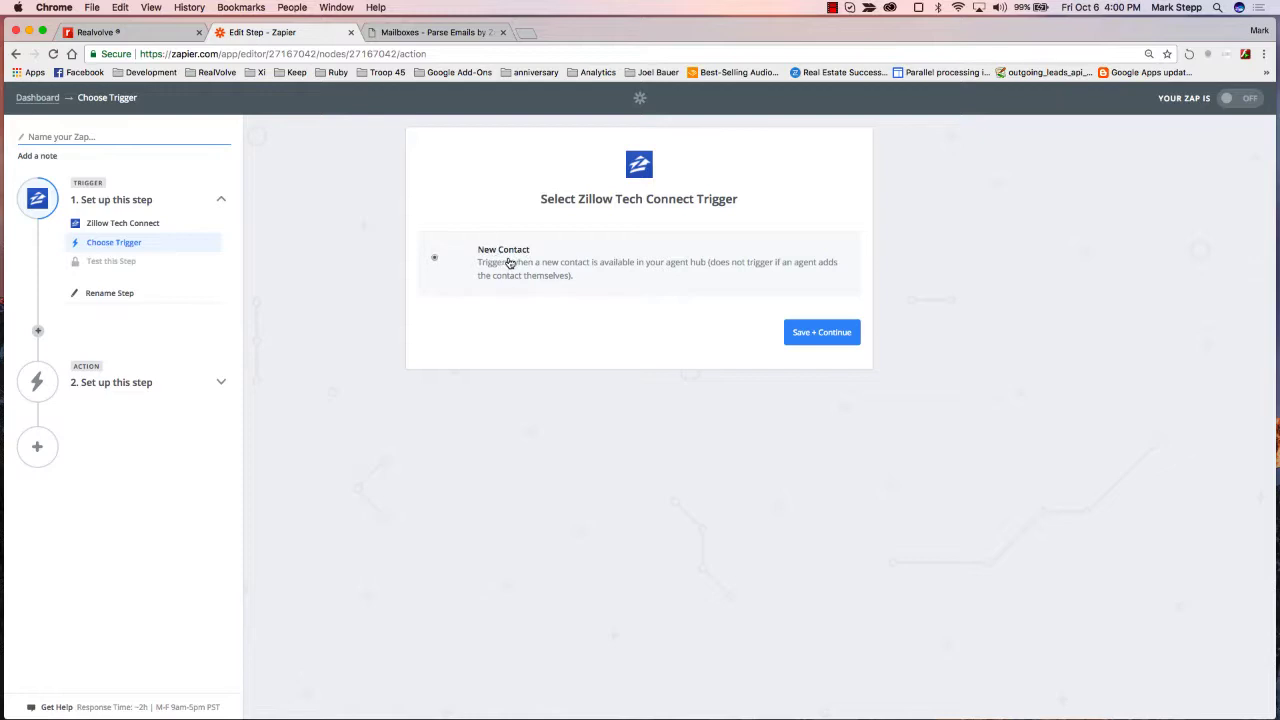
{"action": "left_click", "coordinate": [816, 334]}
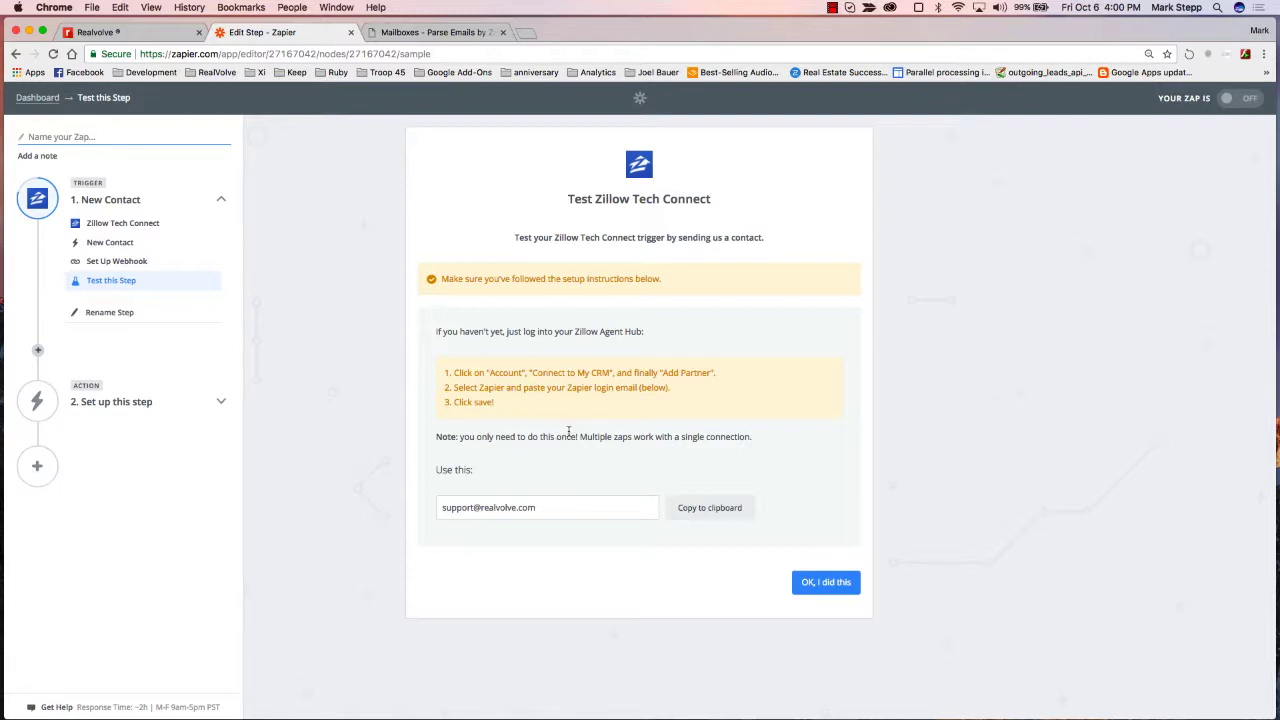
Step: Copy the Zapier login email from the setup instructions and open Connect to My CRM in the Zillow account settings
{"action": "left_click_drag", "start_coordinate": [549, 507], "coordinate": [437, 517]}
{"action": "key", "text": "super+c"}
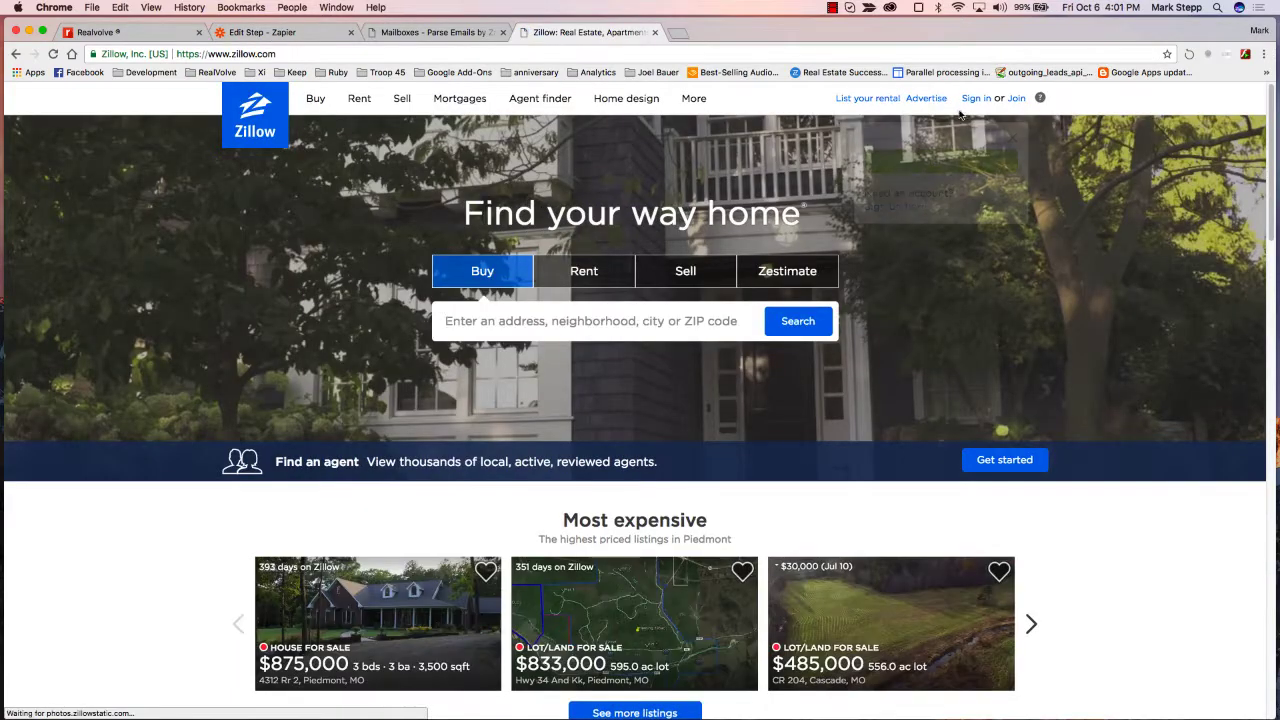
{"action": "mouse_move", "coordinate": [981, 107]}
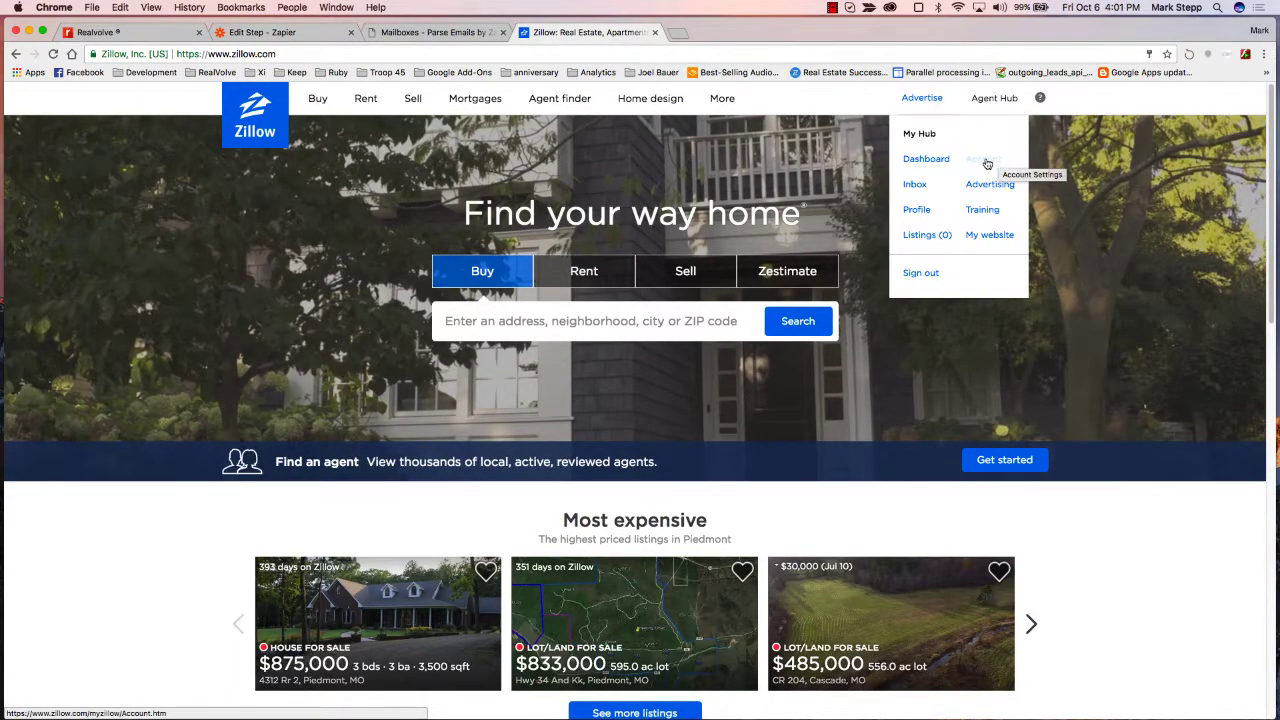
{"action": "left_click", "coordinate": [988, 167]}
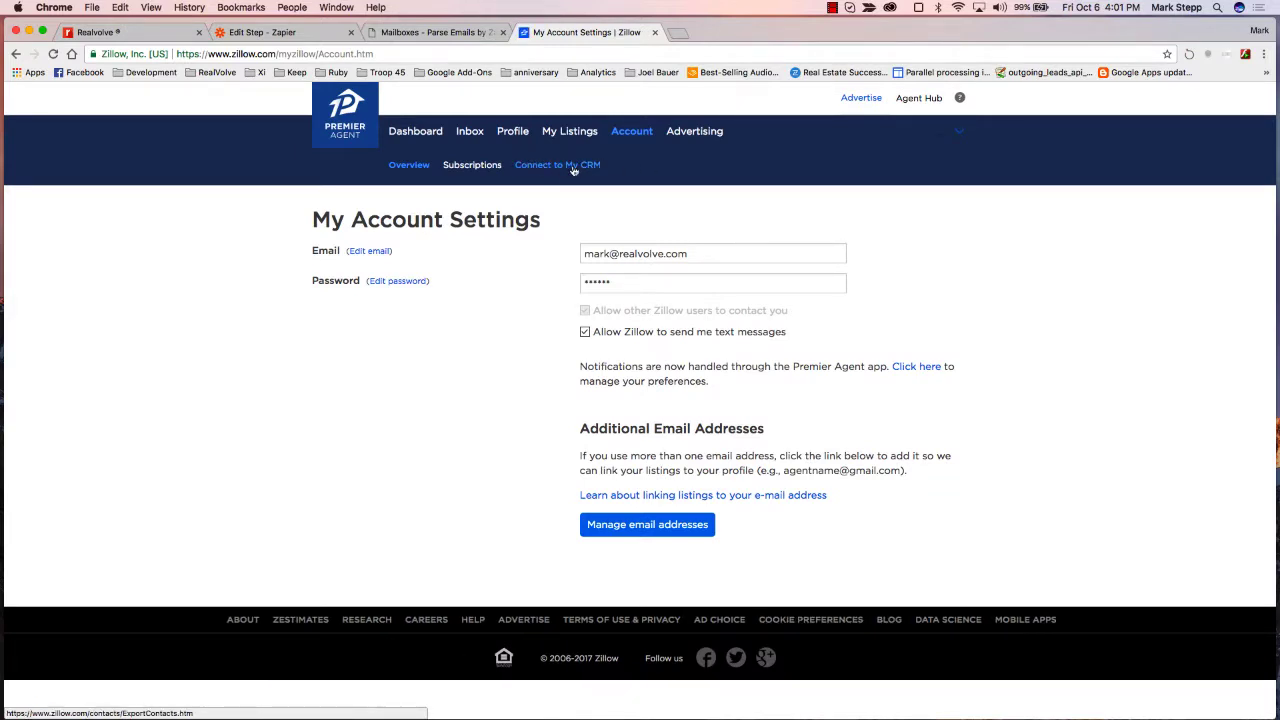
{"action": "left_click", "coordinate": [574, 167]}
Step: Add Zapier as a Tech Connect partner, enter the Zapier login email as the partner ID, and save
{"action": "left_click", "coordinate": [270, 256]}
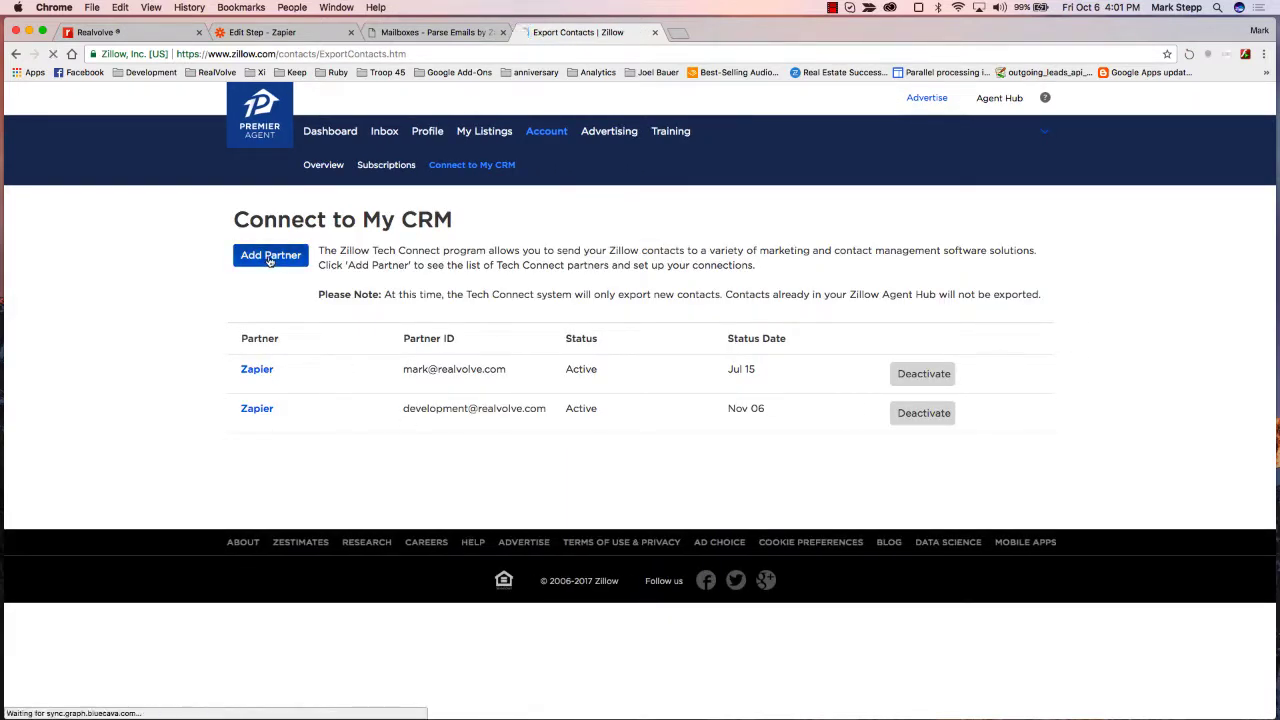
{"action": "left_click", "coordinate": [307, 311]}
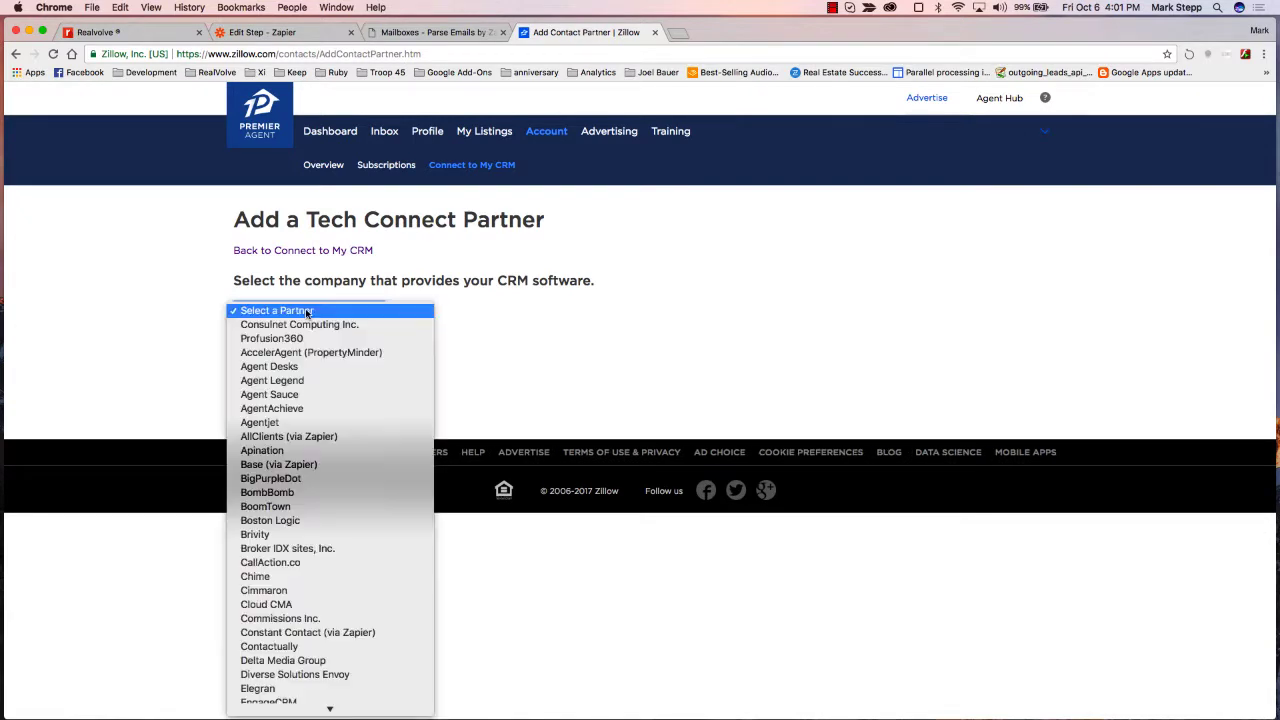
{"action": "scroll", "coordinate": [262, 668], "scroll_direction": "down", "scroll_amount": 20}
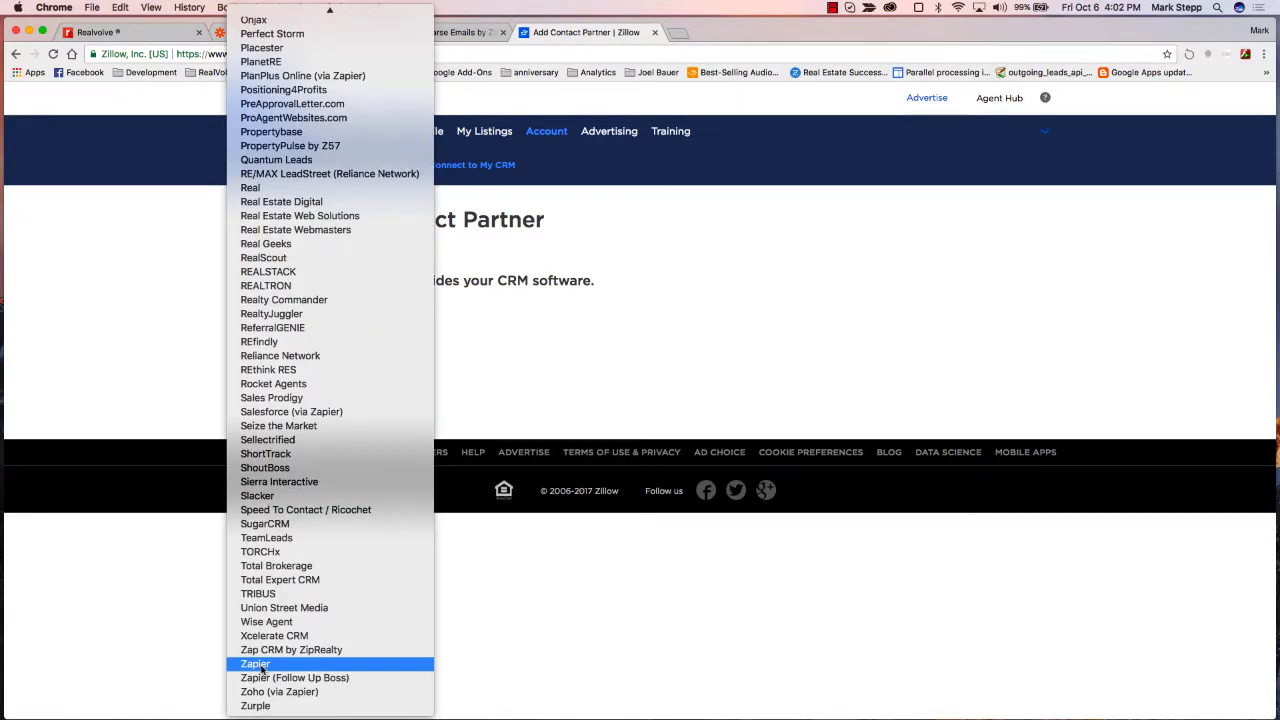
{"action": "left_click", "coordinate": [262, 668]}
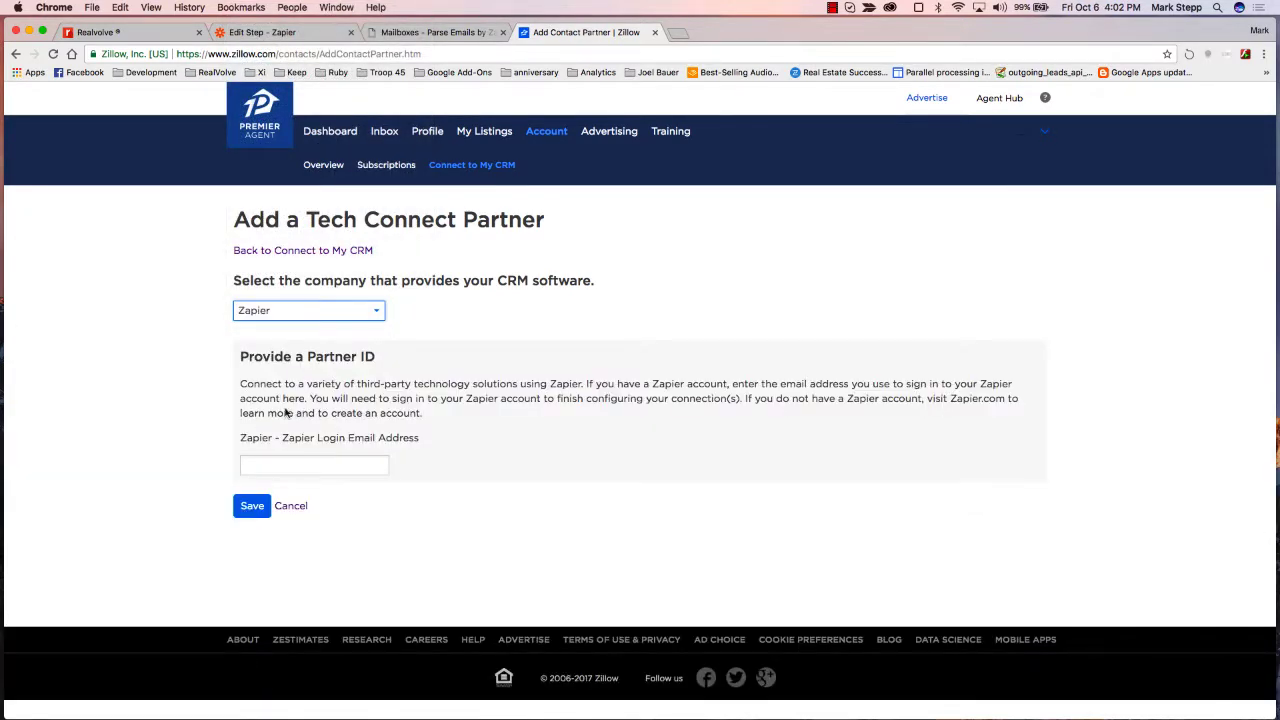
{"action": "left_click", "coordinate": [336, 465]}
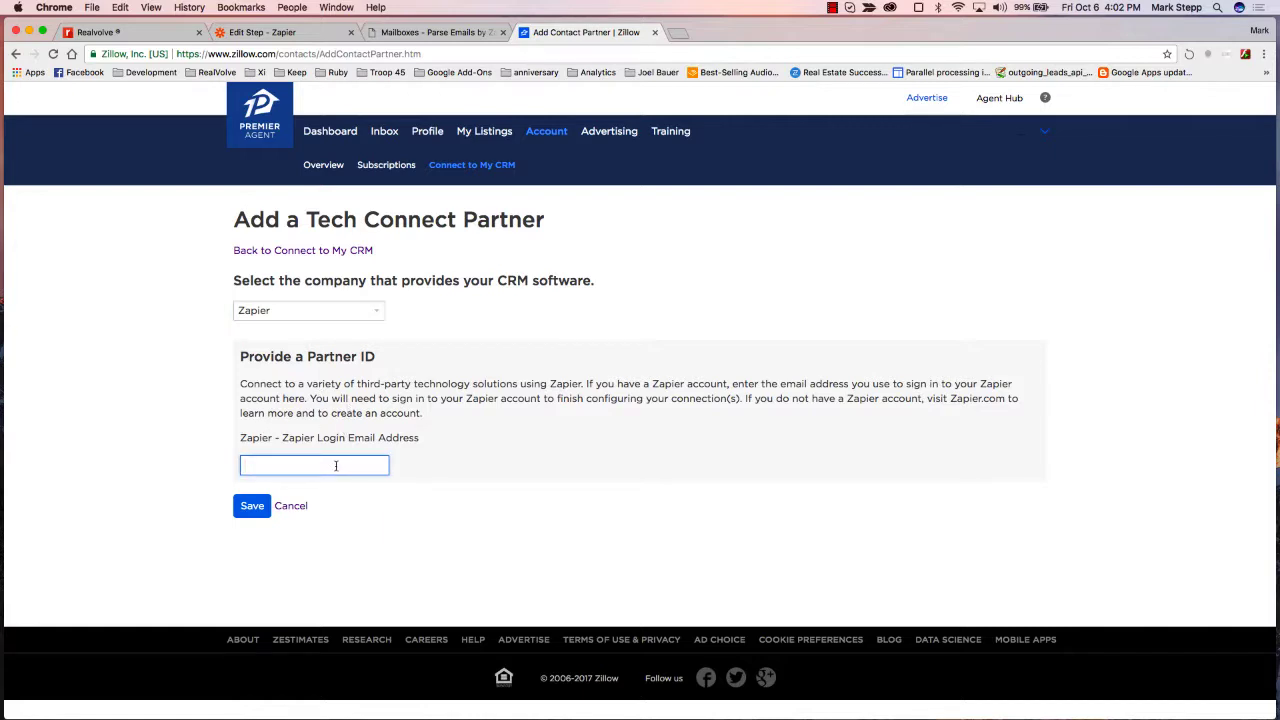
{"action": "key", "text": "super+v"}
{"action": "left_click", "coordinate": [253, 507]}
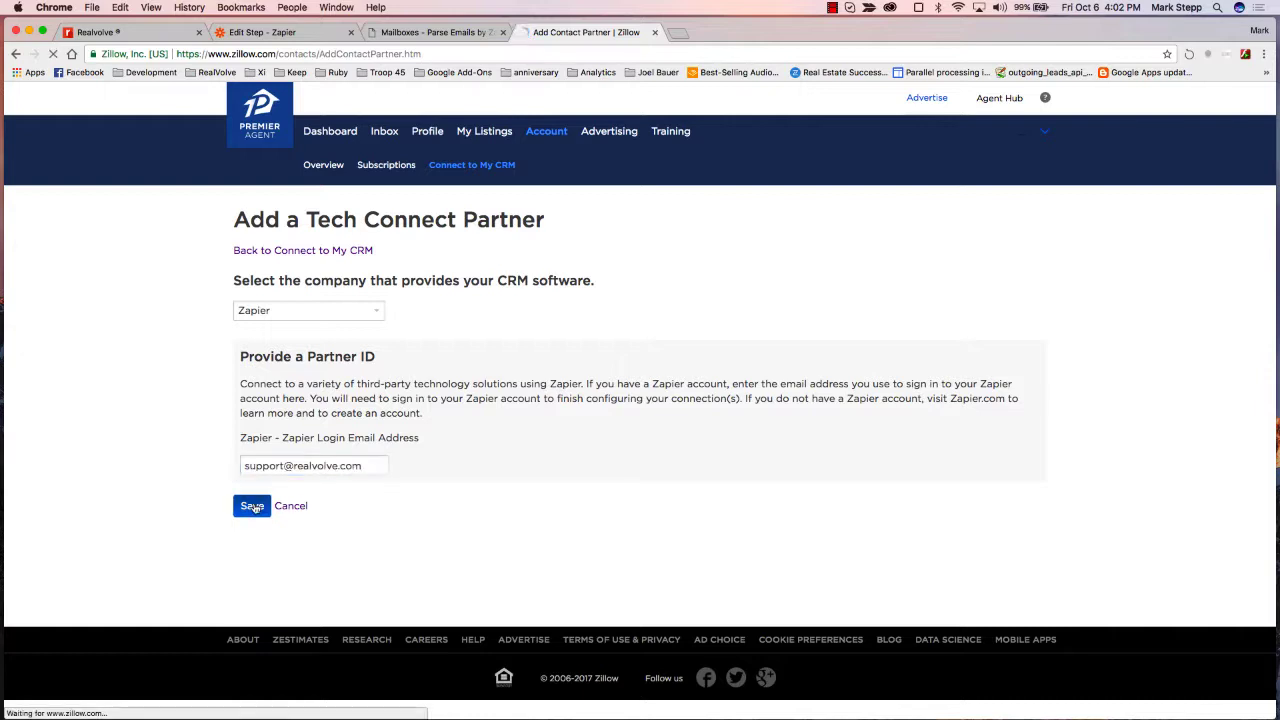
Step: Return to Zapier, test the Zillow Tech Connect trigger, view the sample contact, and continue to the action step
{"action": "key", "text": "super+2"}
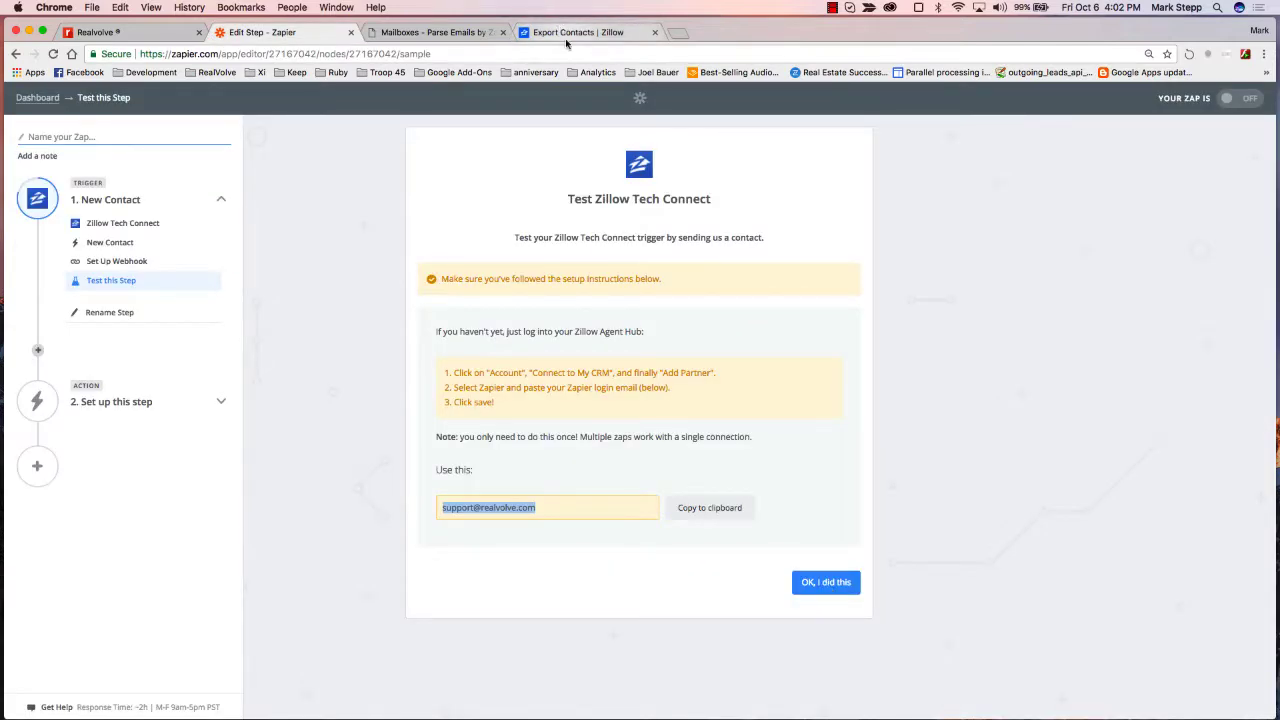
{"action": "left_click", "coordinate": [813, 588]}
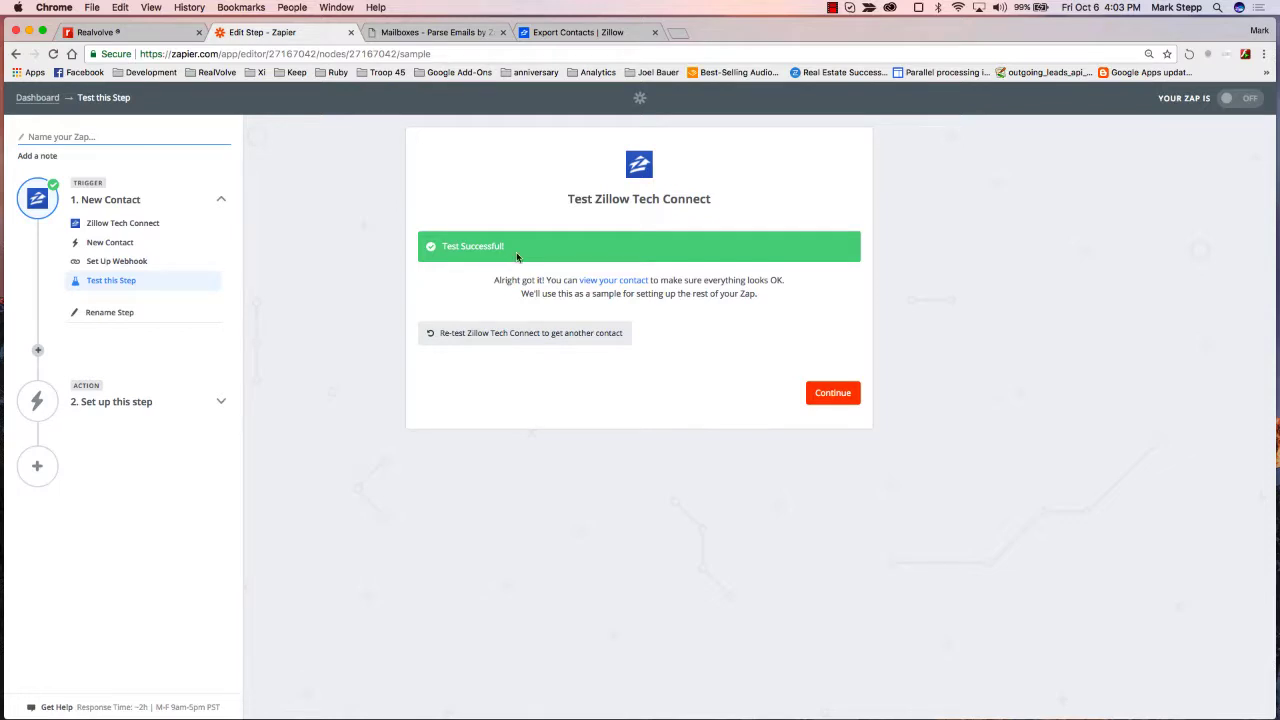
{"action": "left_click", "coordinate": [606, 282]}
{"action": "left_click", "coordinate": [845, 675]}
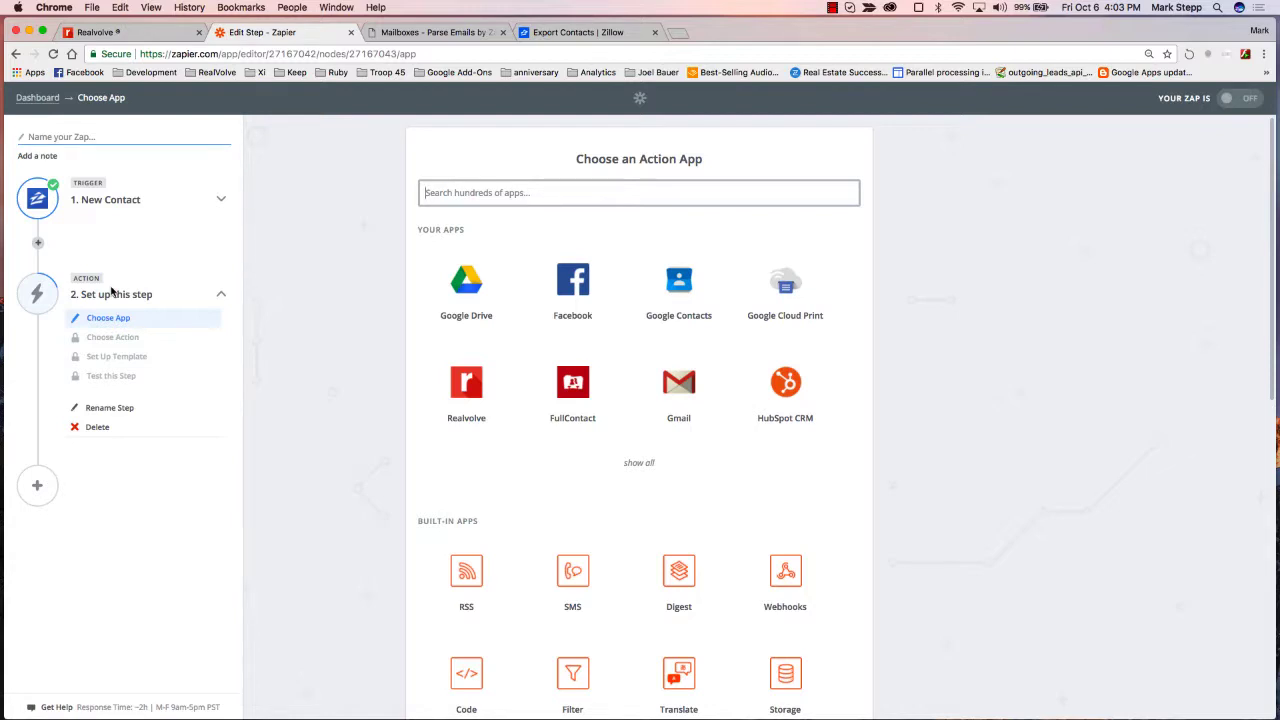
Step: Set the action app to Realvolve with the Create Contact action
{"action": "type", "text": "real"}
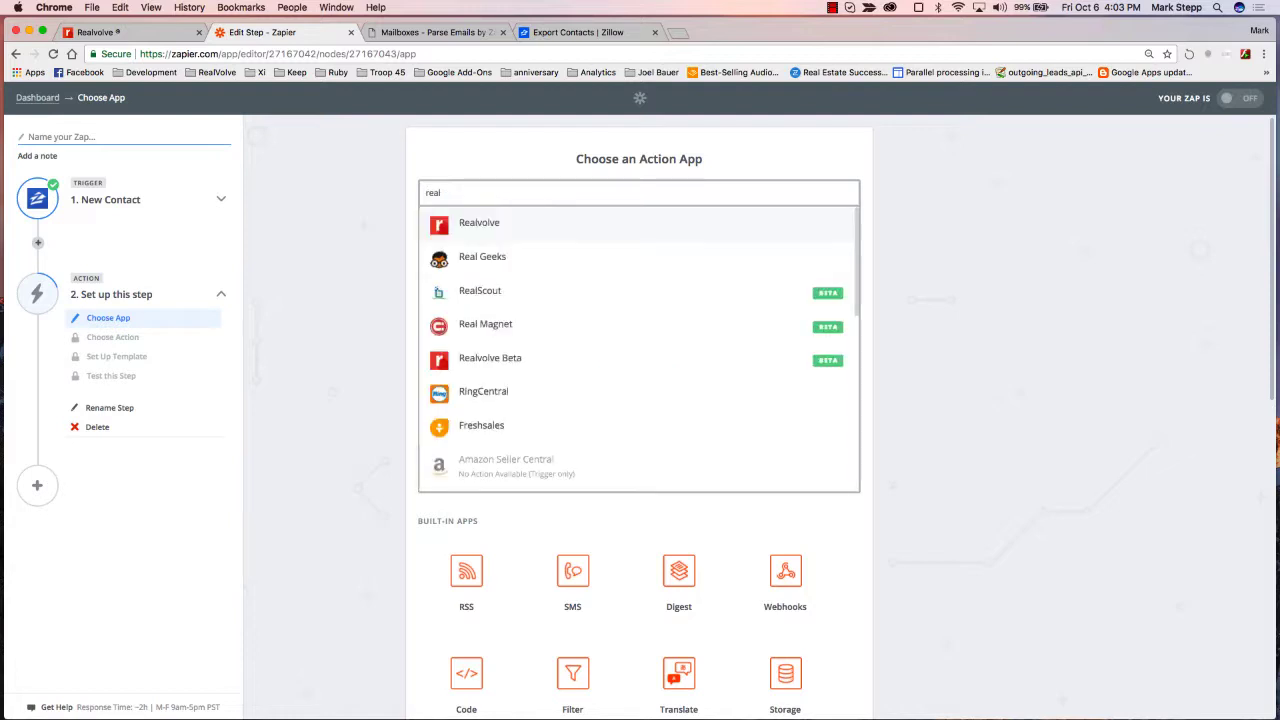
{"action": "left_click", "coordinate": [483, 229]}
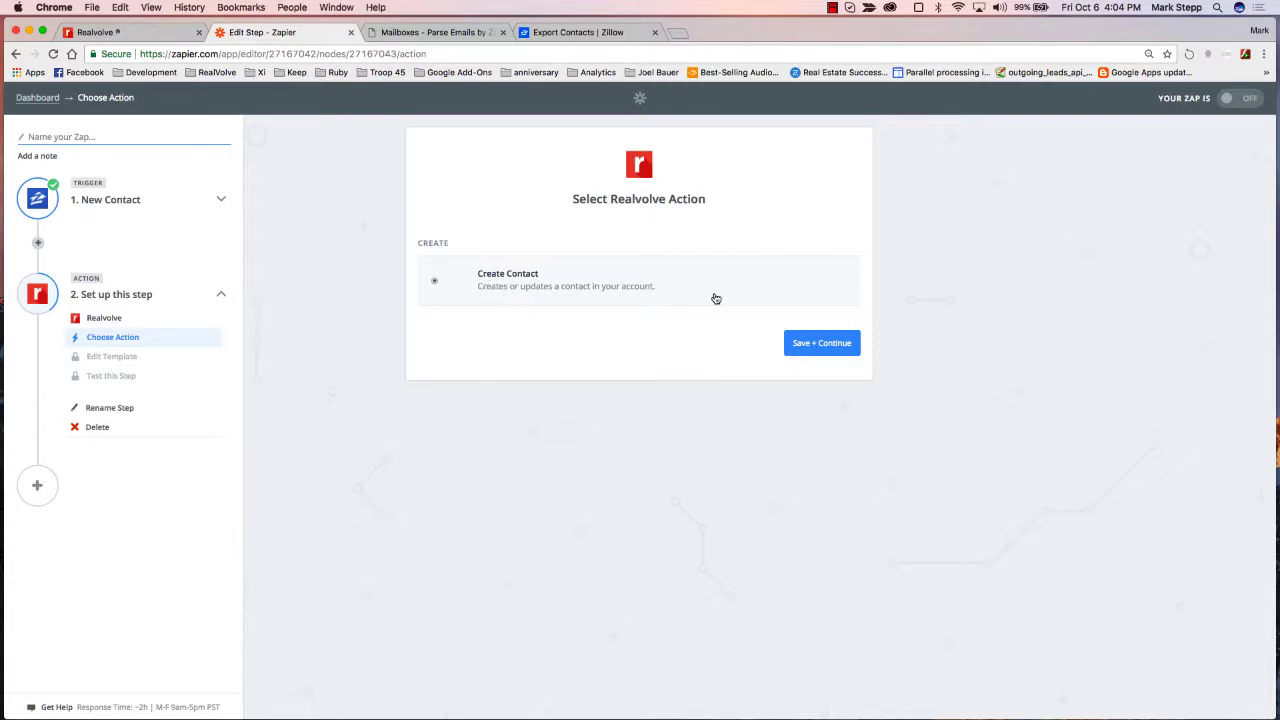
{"action": "left_click", "coordinate": [820, 343]}
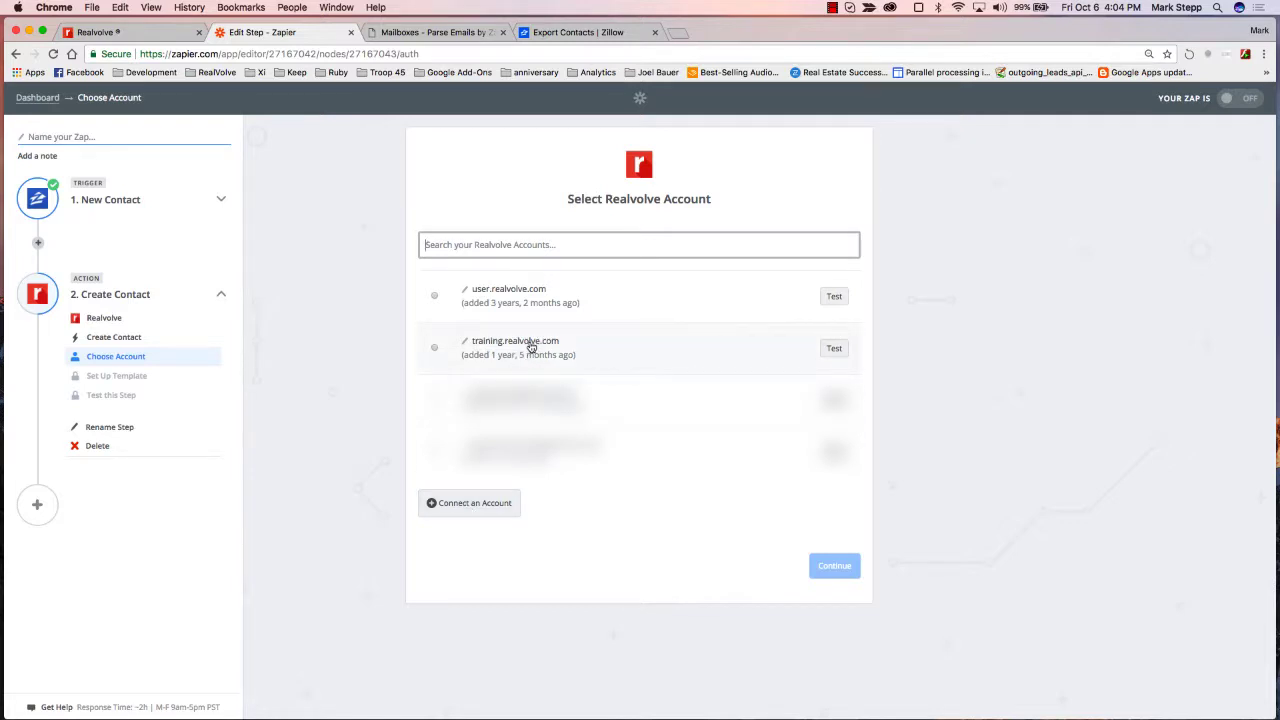
{"action": "left_click", "coordinate": [471, 505]}
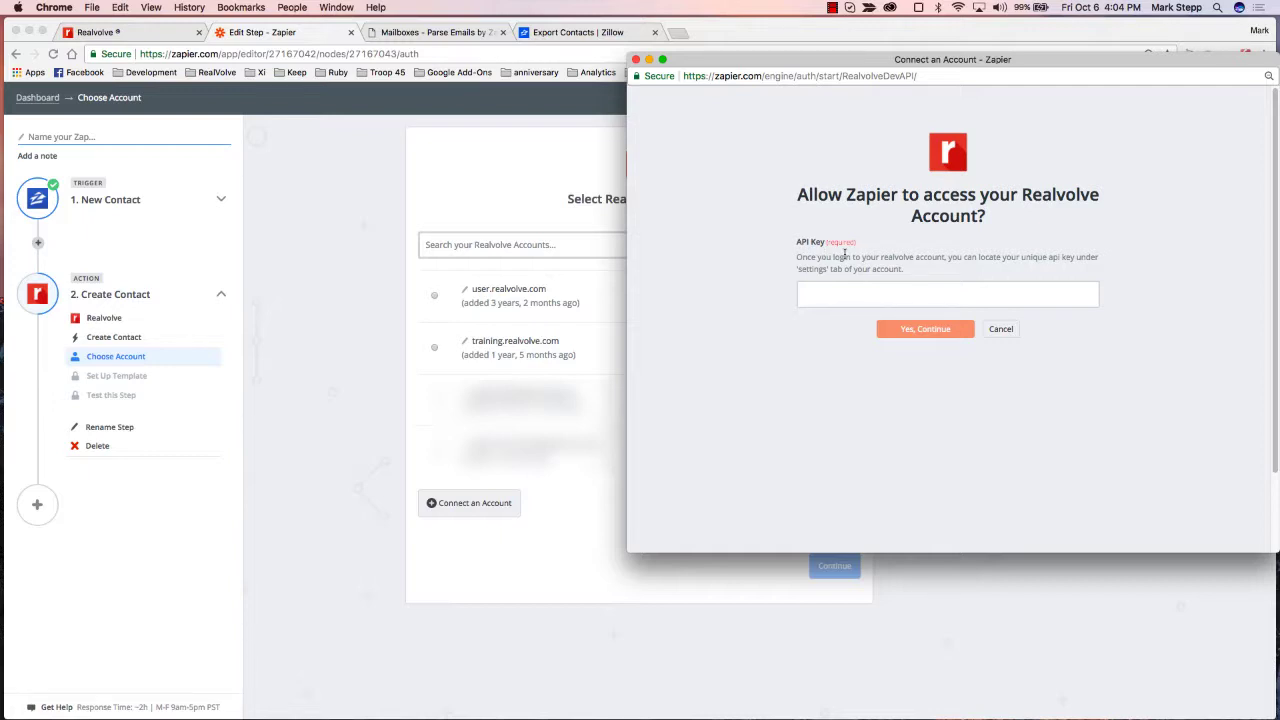
{"action": "left_click", "coordinate": [855, 291]}
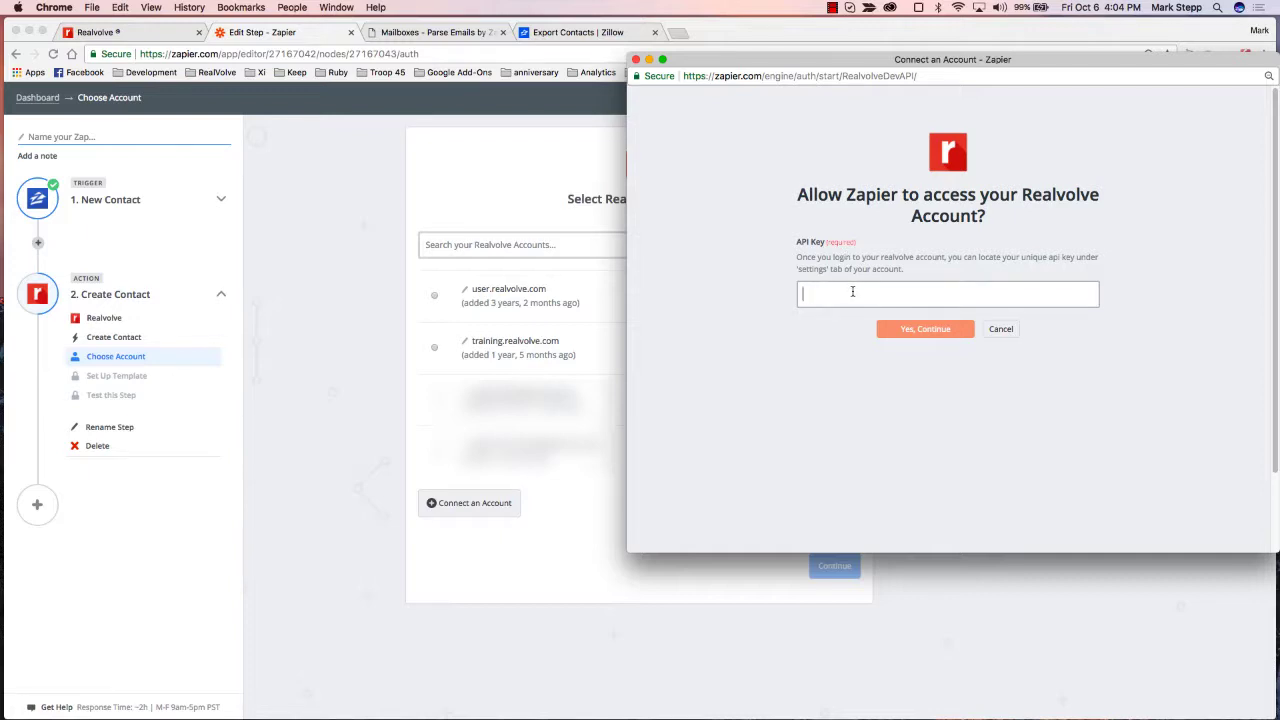
{"action": "right_click", "coordinate": [852, 291]}
{"action": "left_click", "coordinate": [896, 358]}
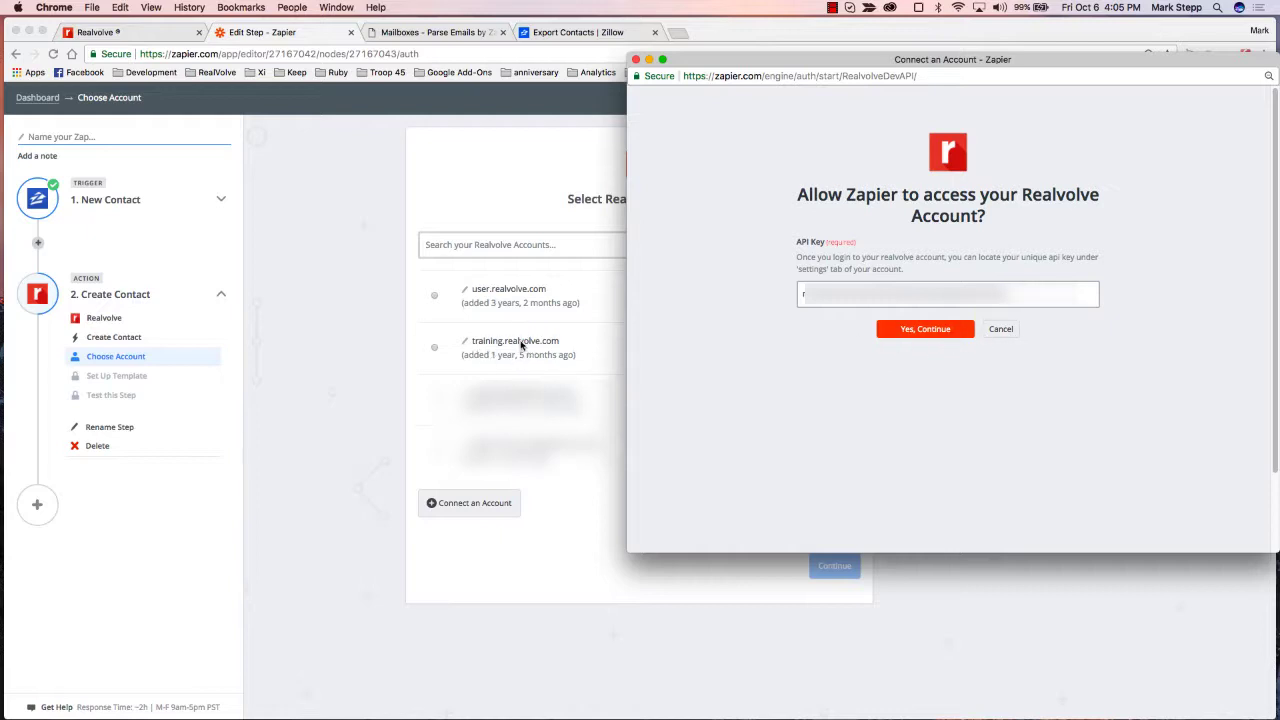
{"action": "left_click", "coordinate": [1014, 333]}
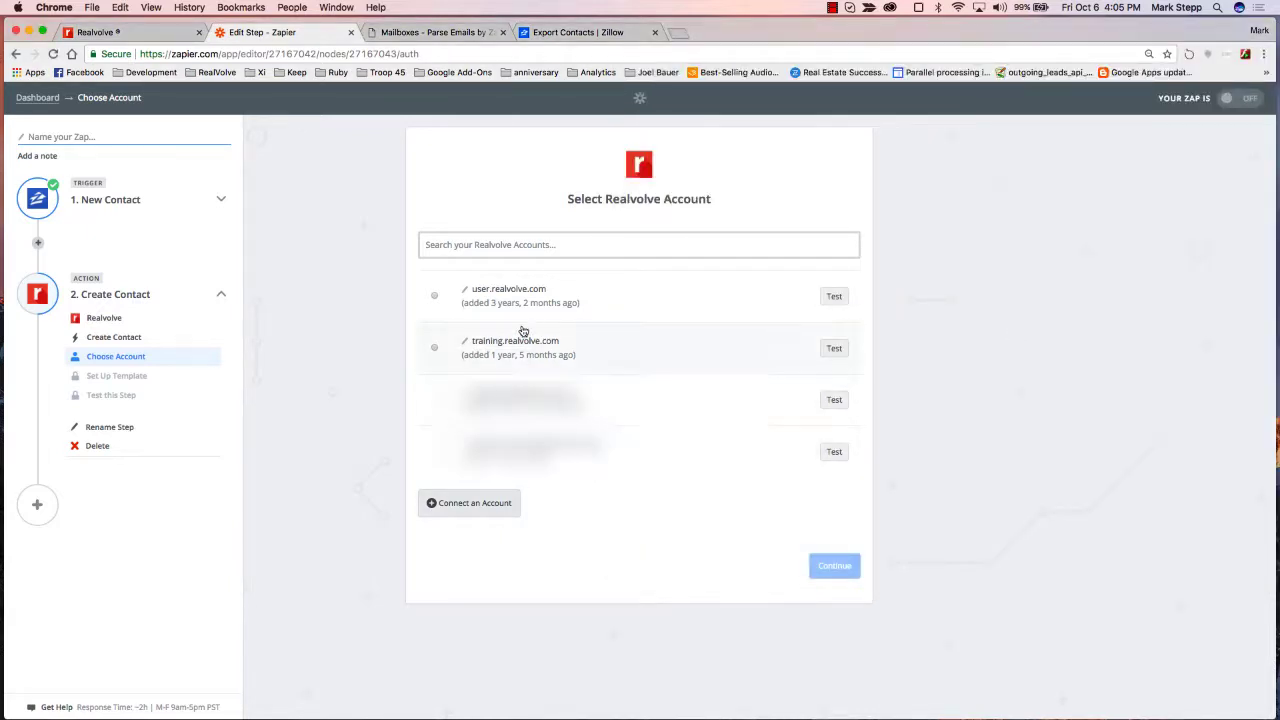
Step: Use the training.realvolve.com account for the action, save, and review the fields of the contact template
{"action": "double_click", "coordinate": [480, 344]}
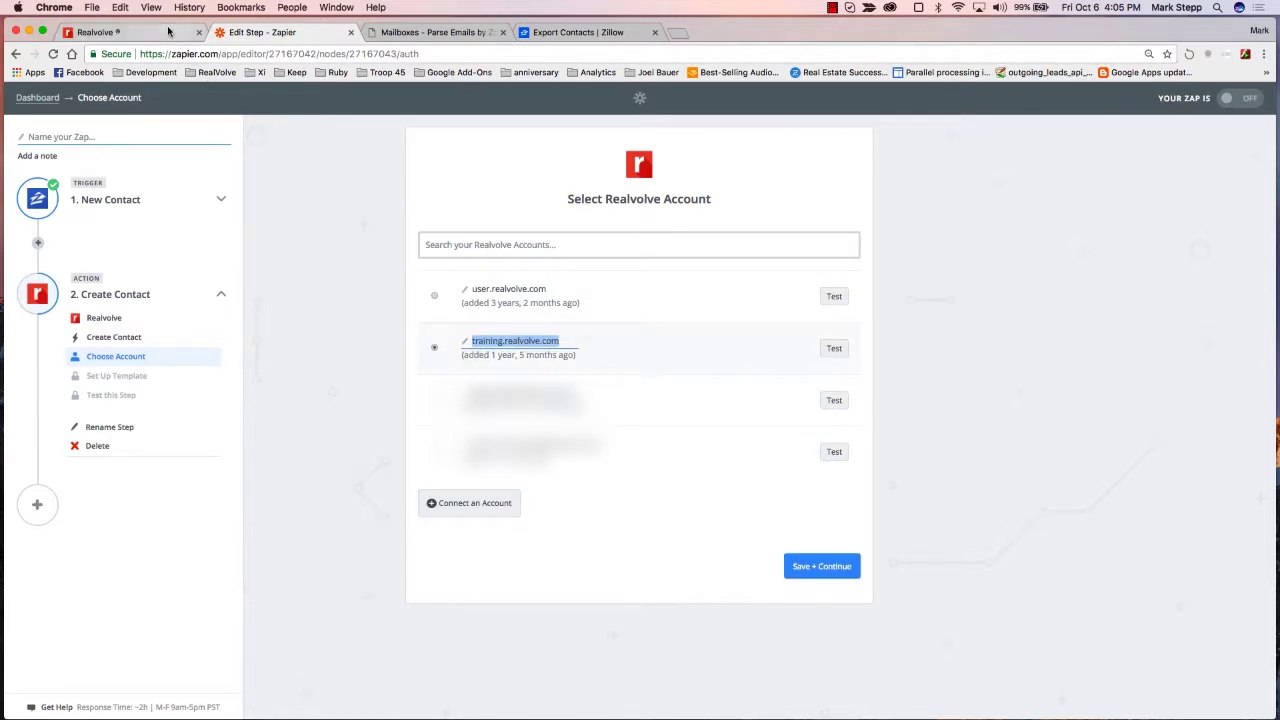
{"action": "left_click", "coordinate": [820, 567]}
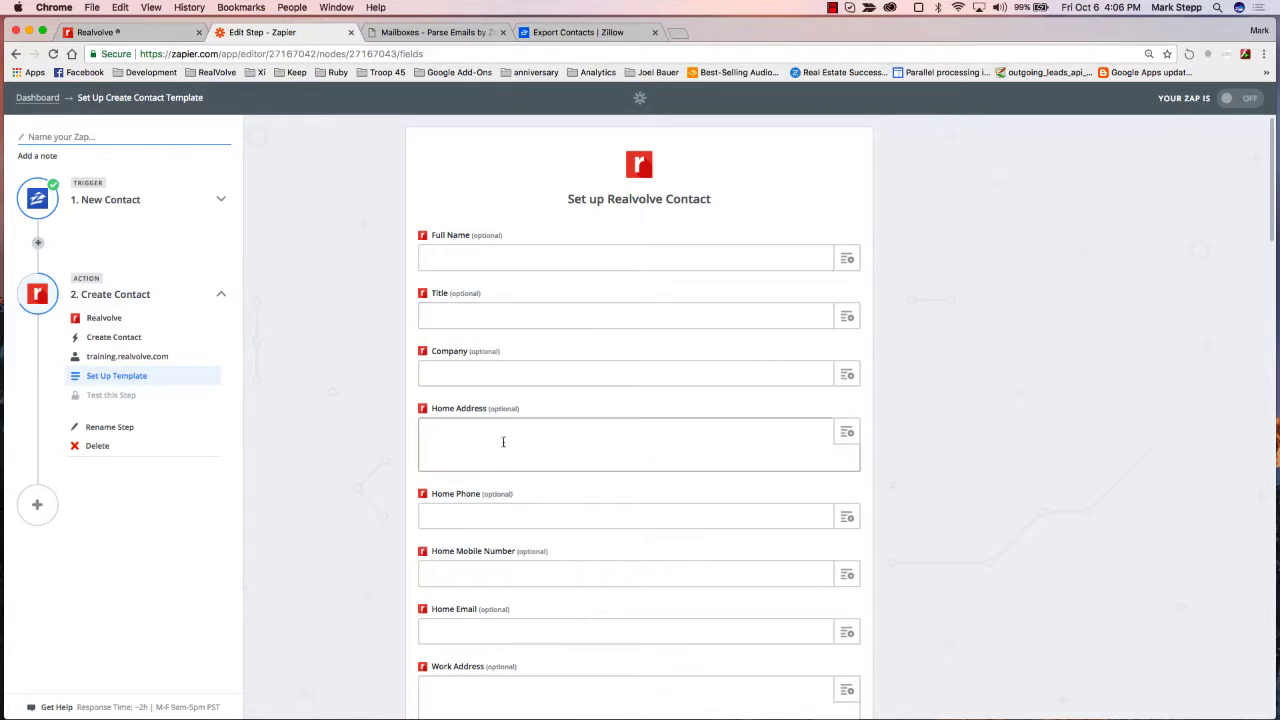
{"action": "scroll", "coordinate": [568, 586], "scroll_direction": "down", "scroll_amount": 10}
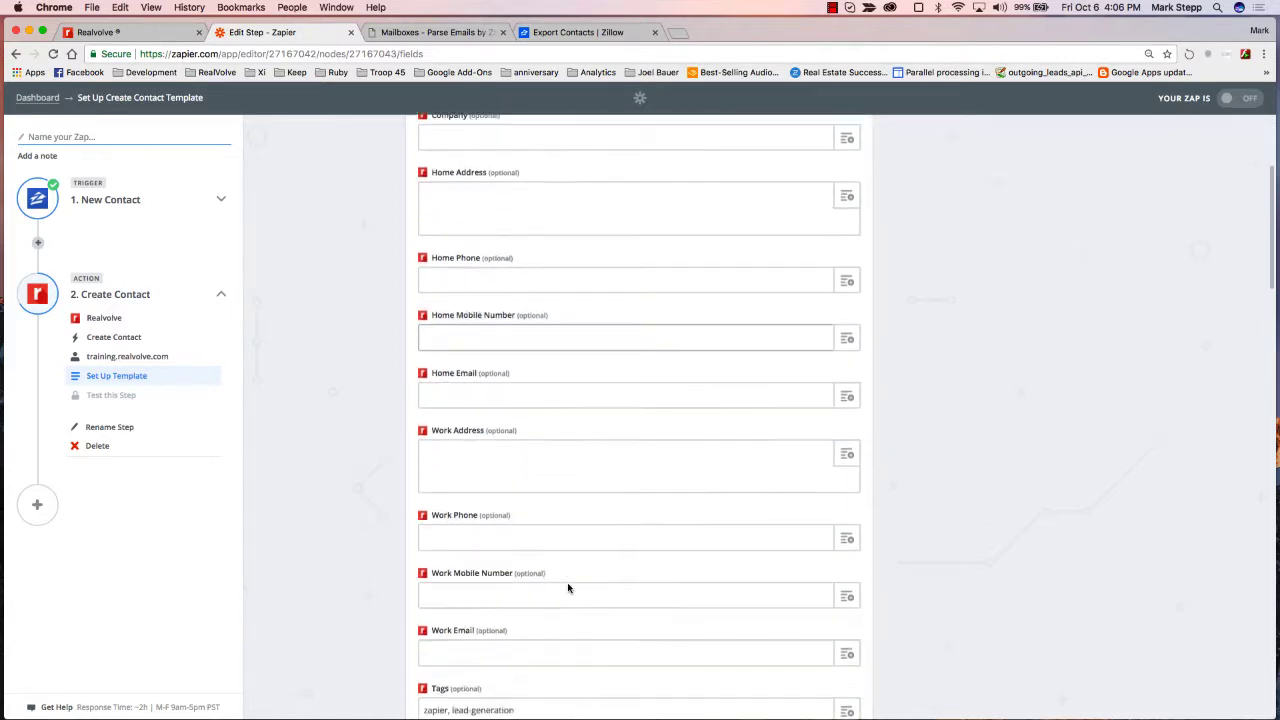
{"action": "scroll", "coordinate": [568, 588], "scroll_direction": "up", "scroll_amount": 10}
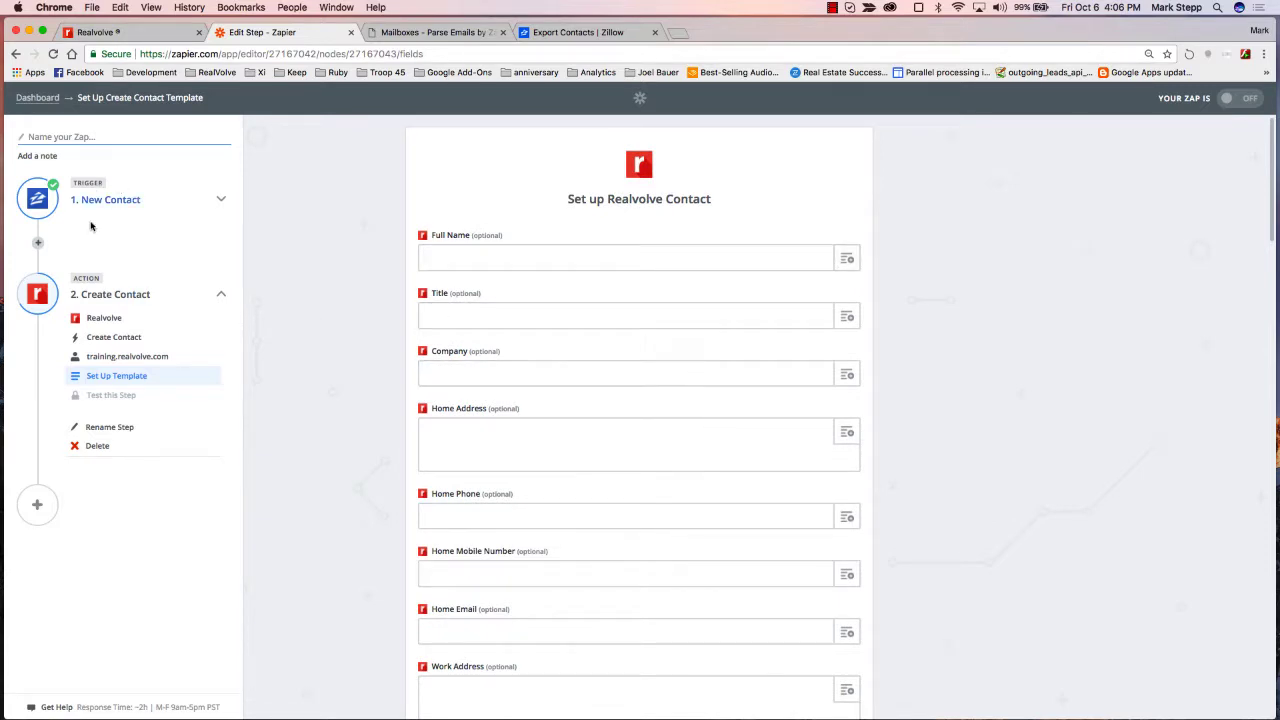
Step: Map the Full Name field to the trigger's Contact Info Contact First Name
{"action": "left_click", "coordinate": [846, 262]}
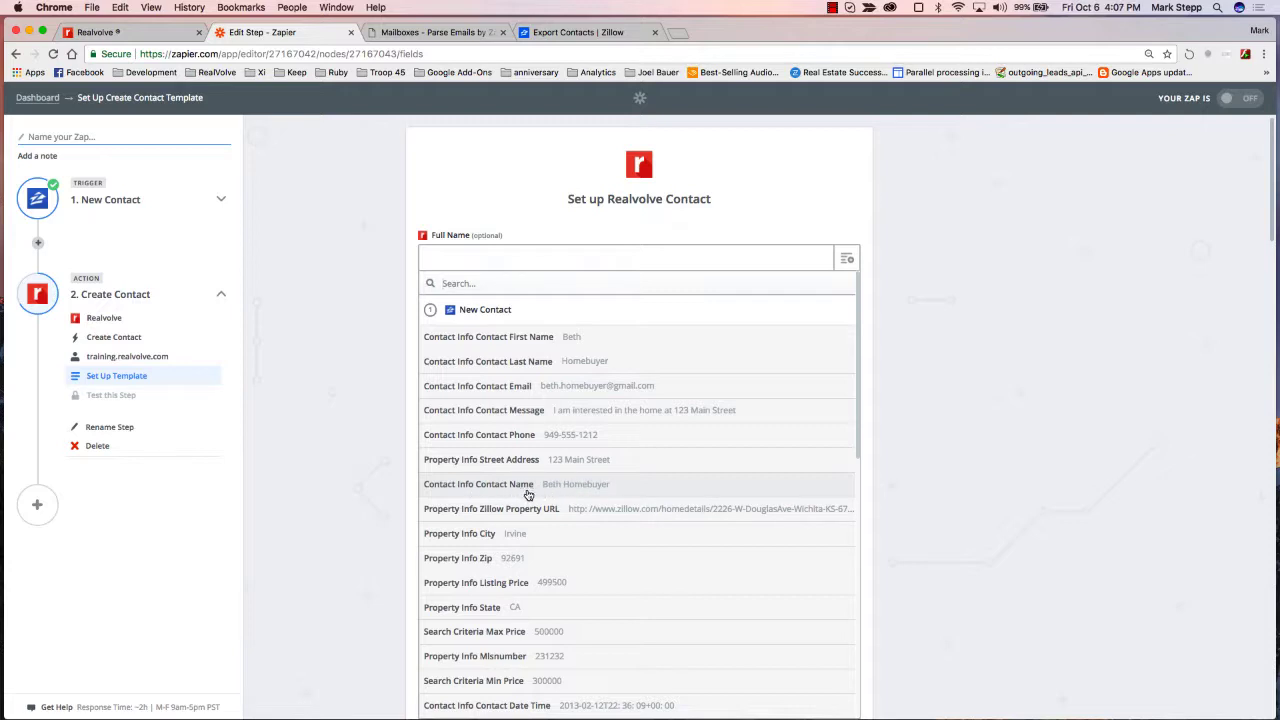
{"action": "left_click", "coordinate": [583, 341]}
{"action": "left_click_drag", "start_coordinate": [591, 262], "coordinate": [449, 260]}
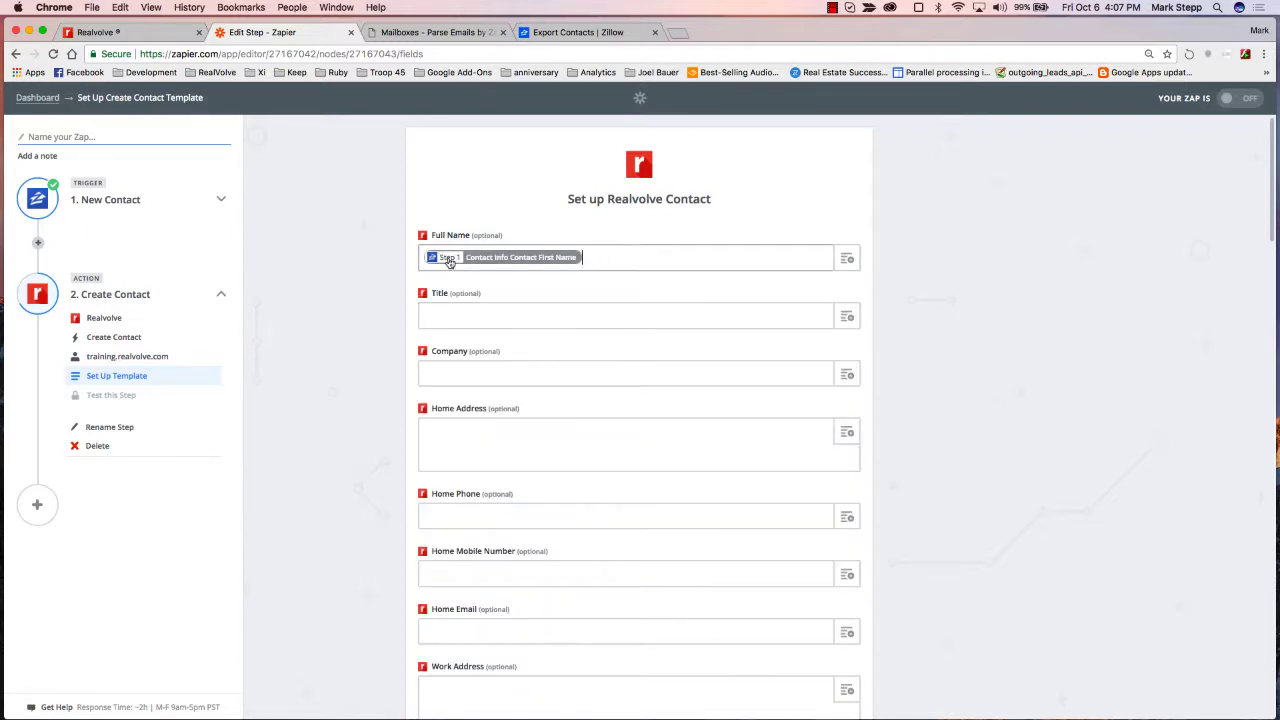
{"action": "left_click", "coordinate": [535, 264]}
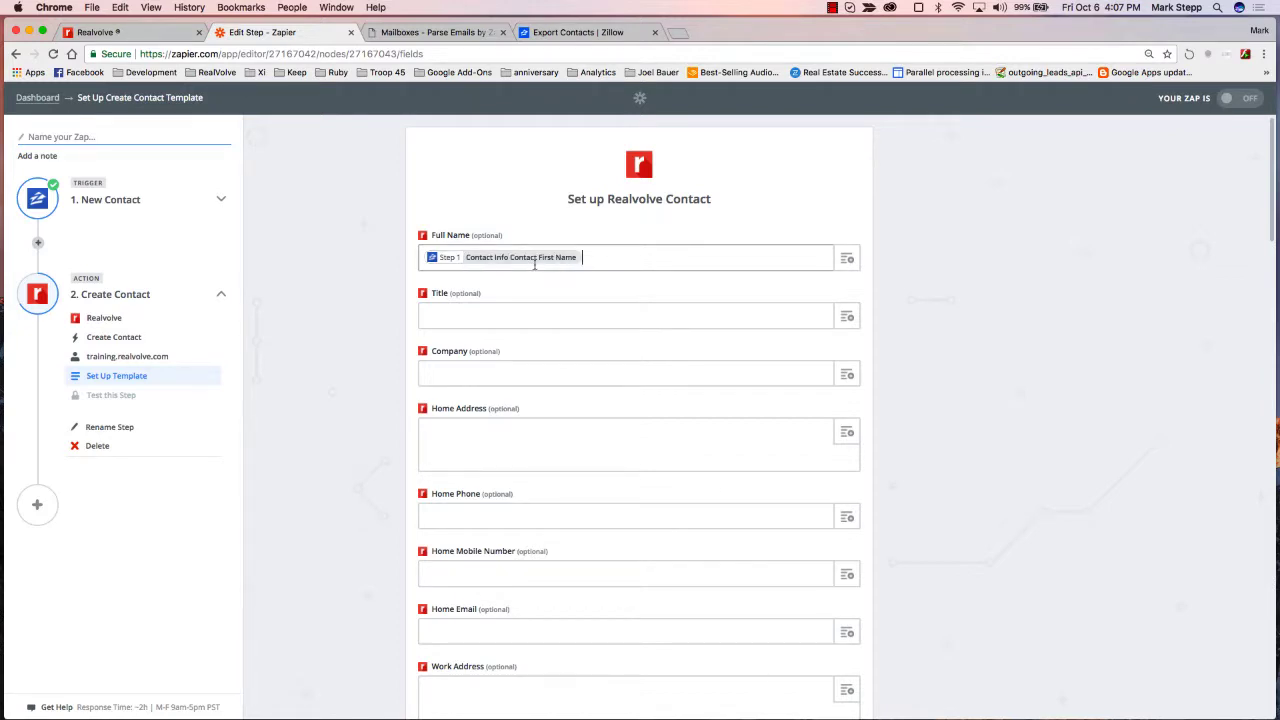
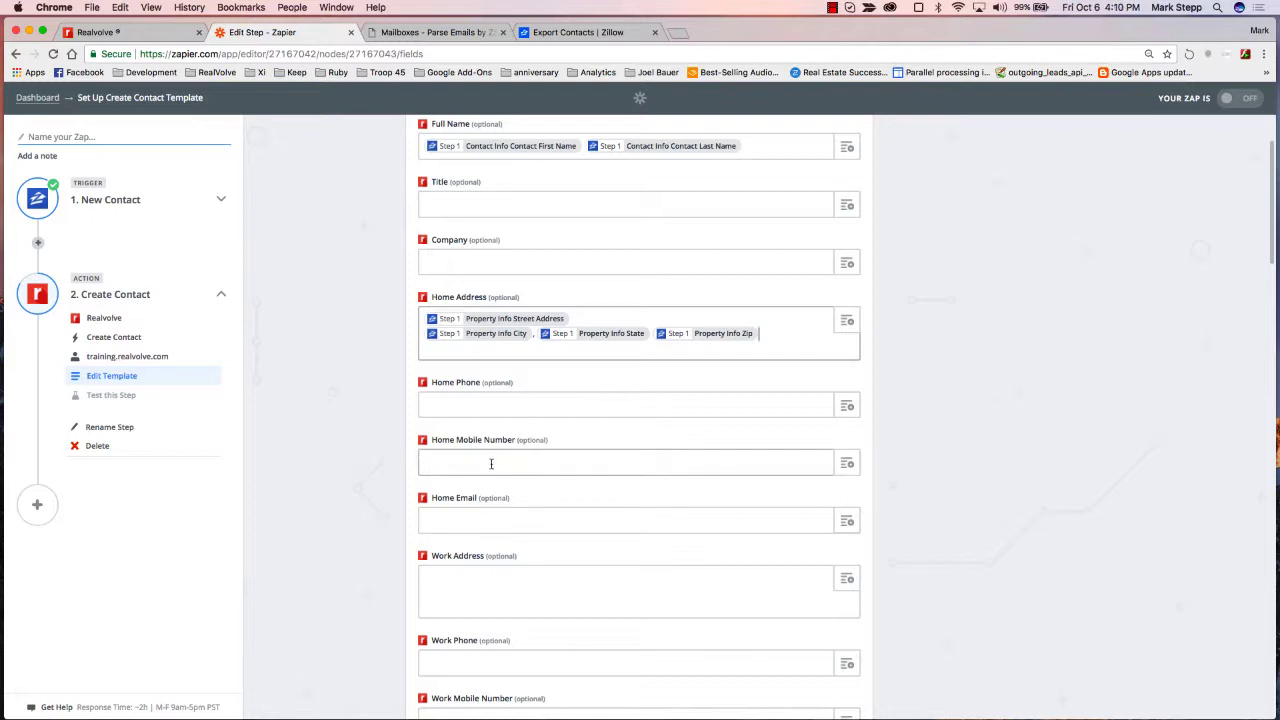
Step: Map Home Mobile Number to Contact Info Contact Phone and Home Email to Contact Info Contact Email
{"action": "left_click", "coordinate": [847, 464]}
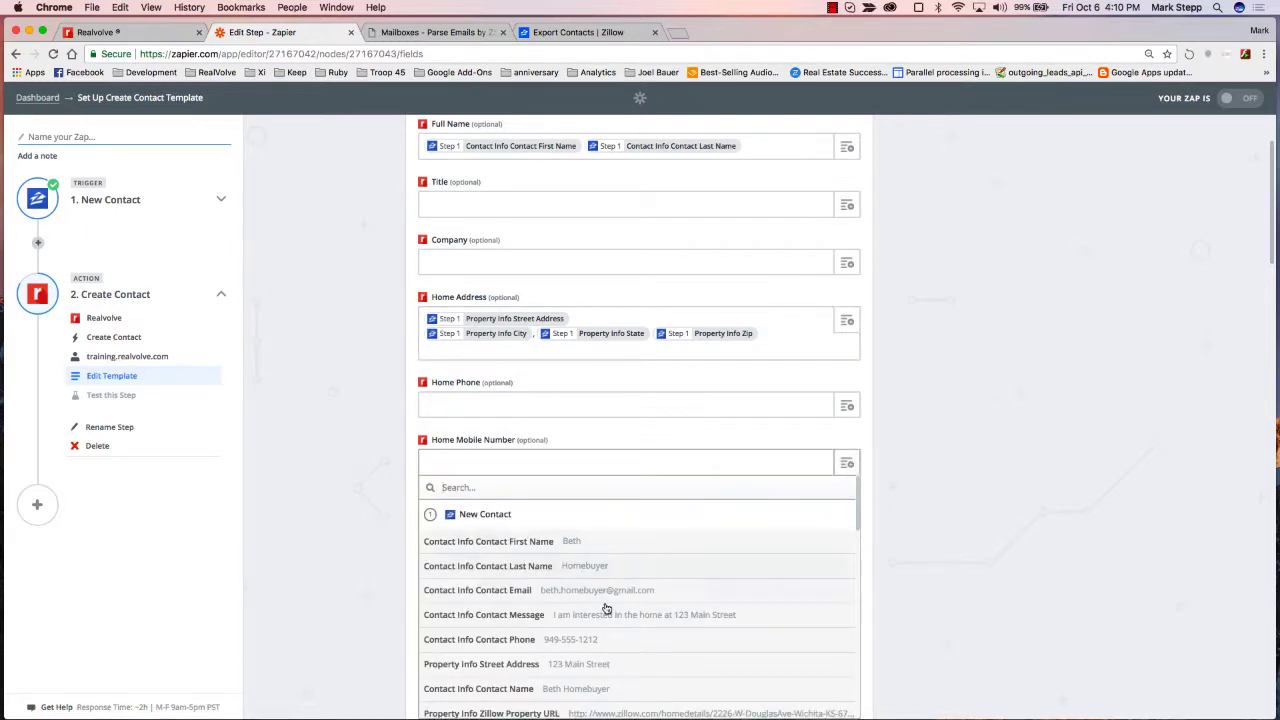
{"action": "left_click", "coordinate": [505, 643]}
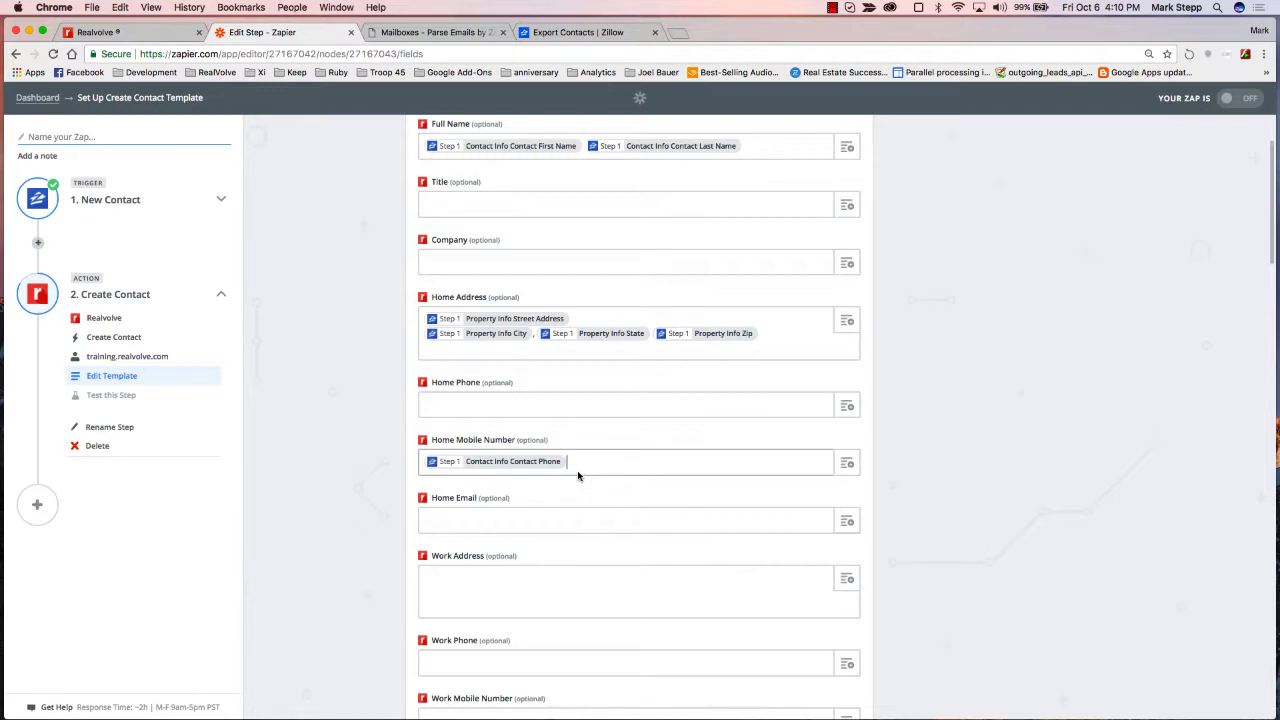
{"action": "scroll", "coordinate": [540, 500], "scroll_direction": "down", "scroll_amount": 3}
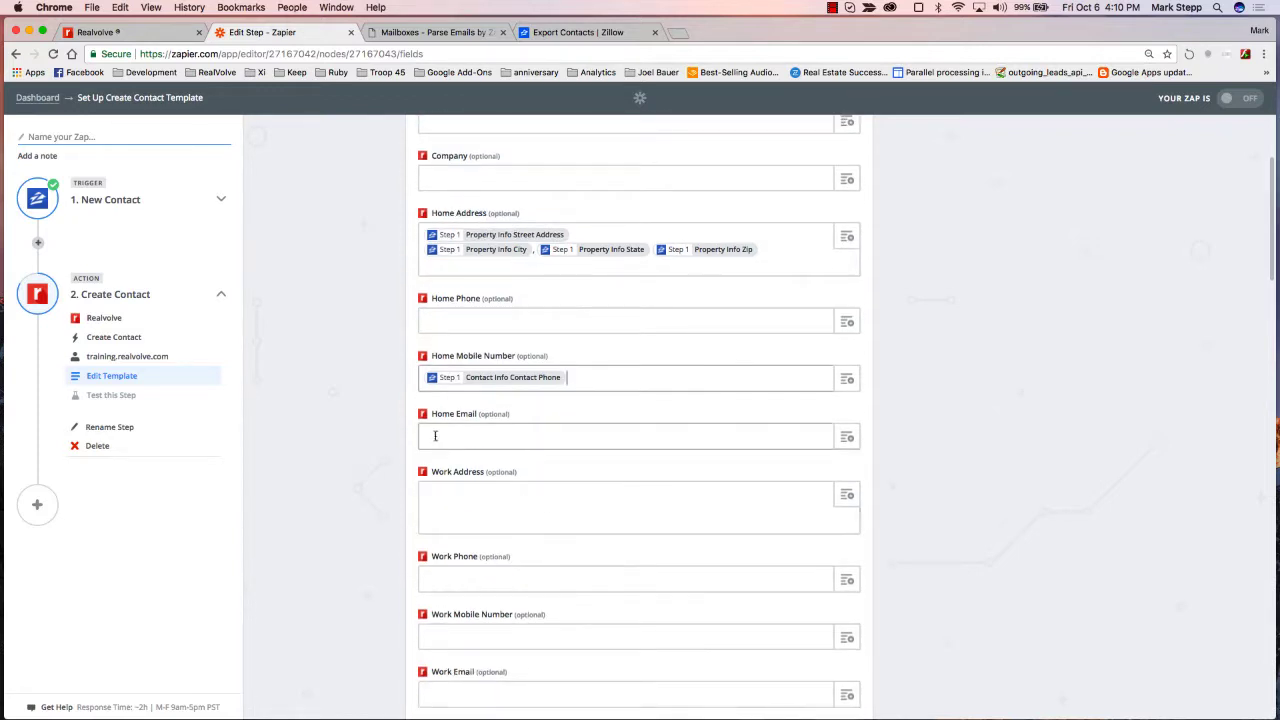
{"action": "left_click", "coordinate": [847, 437]}
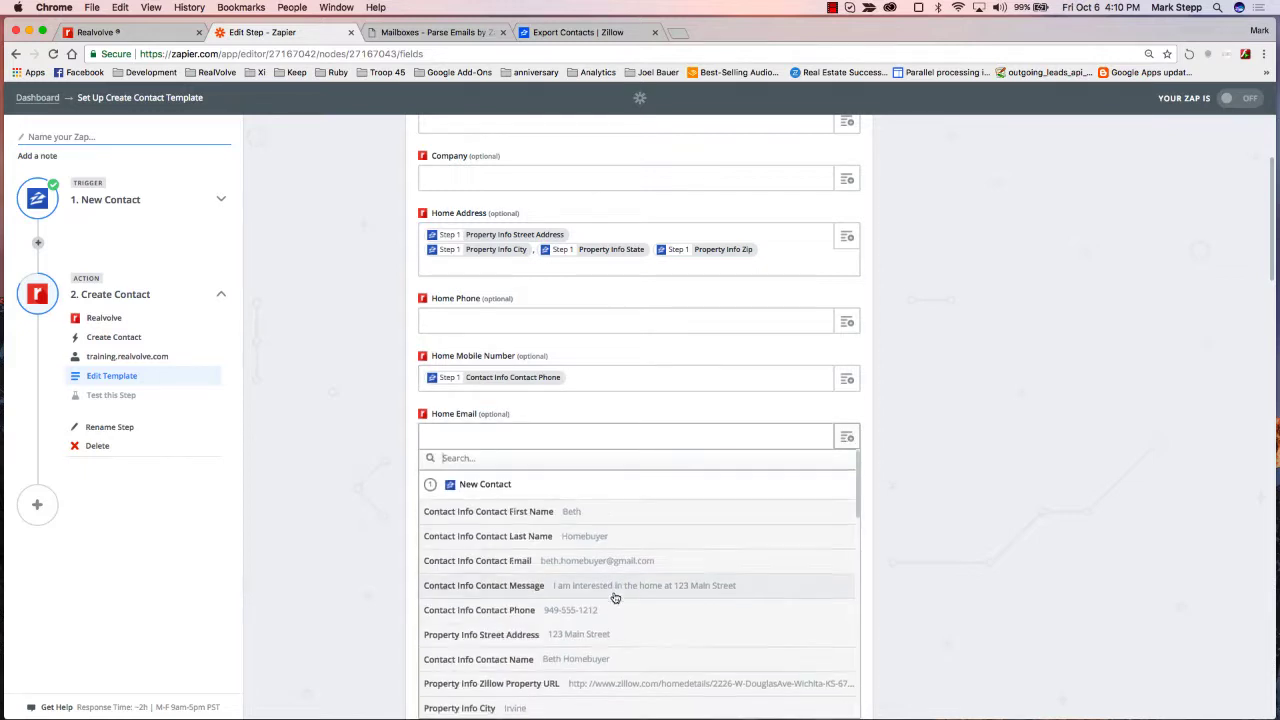
{"action": "scroll", "coordinate": [550, 580], "scroll_direction": "down", "scroll_amount": 1}
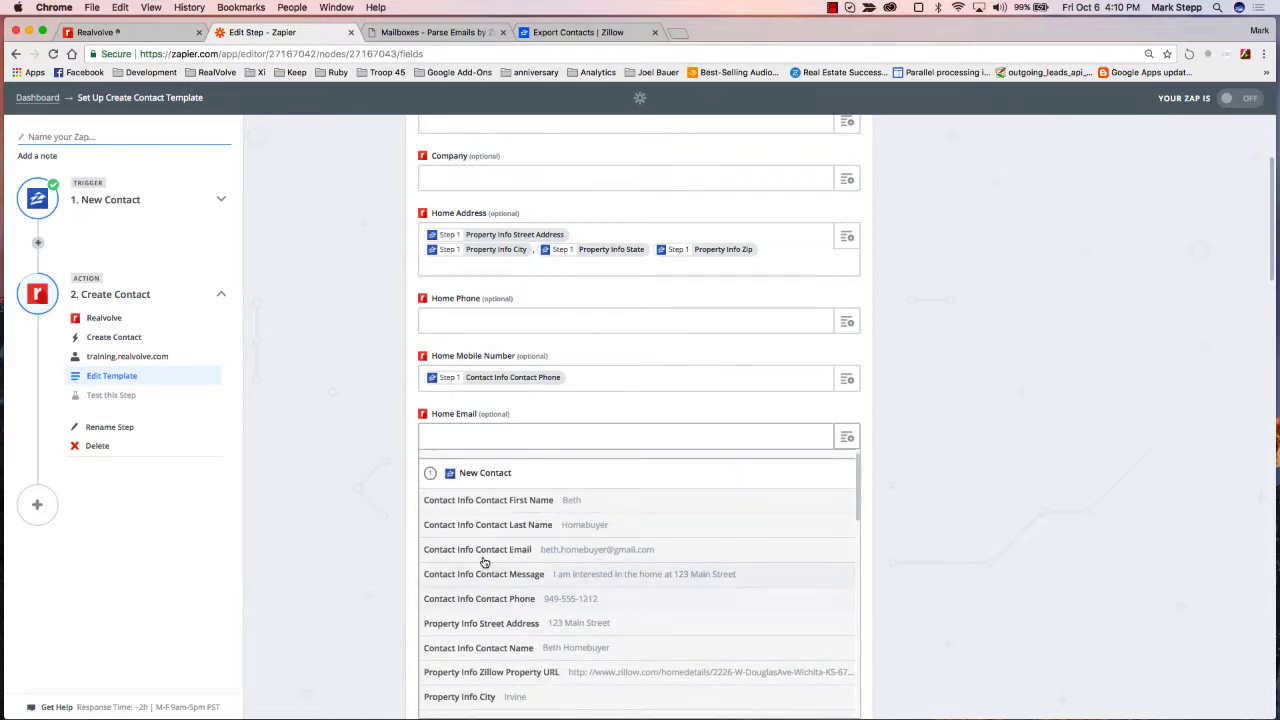
{"action": "left_click", "coordinate": [559, 557]}
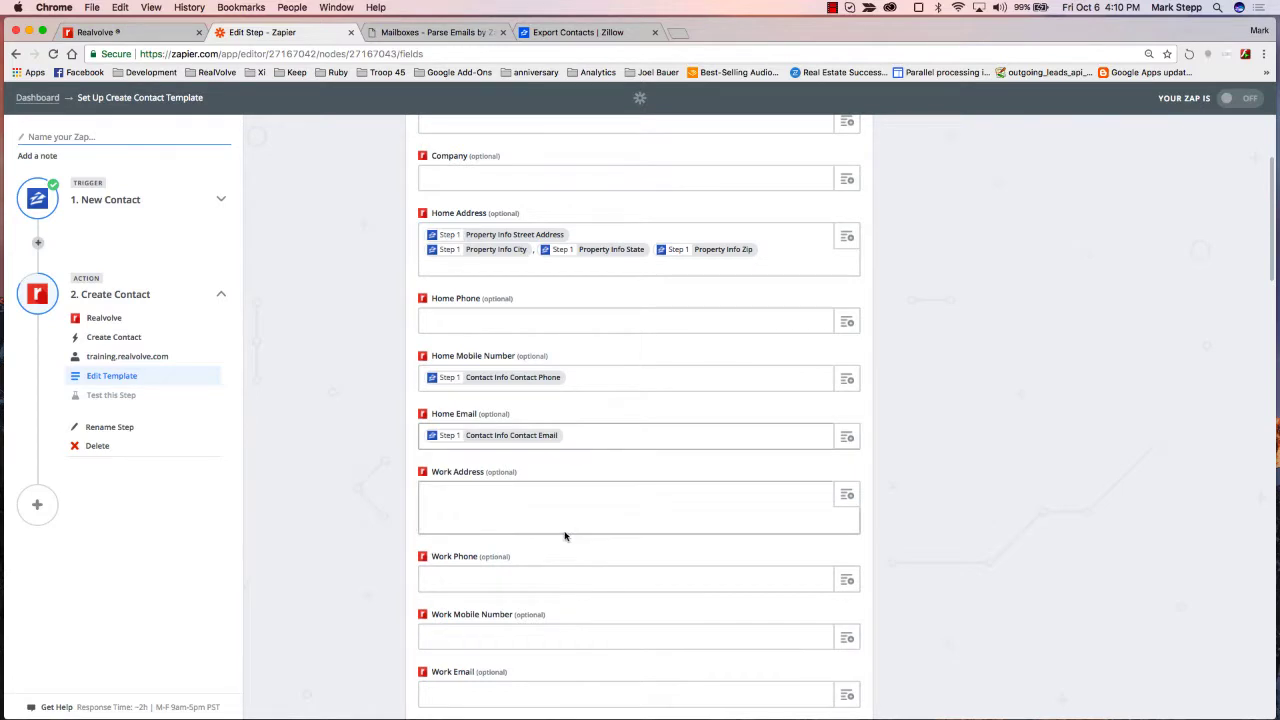
Step: Replace the default tags with "Buyer, New Lead," followed by the trigger's Search Criteria Property Types value
{"action": "scroll", "coordinate": [563, 533], "scroll_direction": "down", "scroll_amount": 2}
{"action": "scroll", "coordinate": [564, 536], "scroll_direction": "down", "scroll_amount": 4}
{"action": "left_click", "coordinate": [549, 435]}
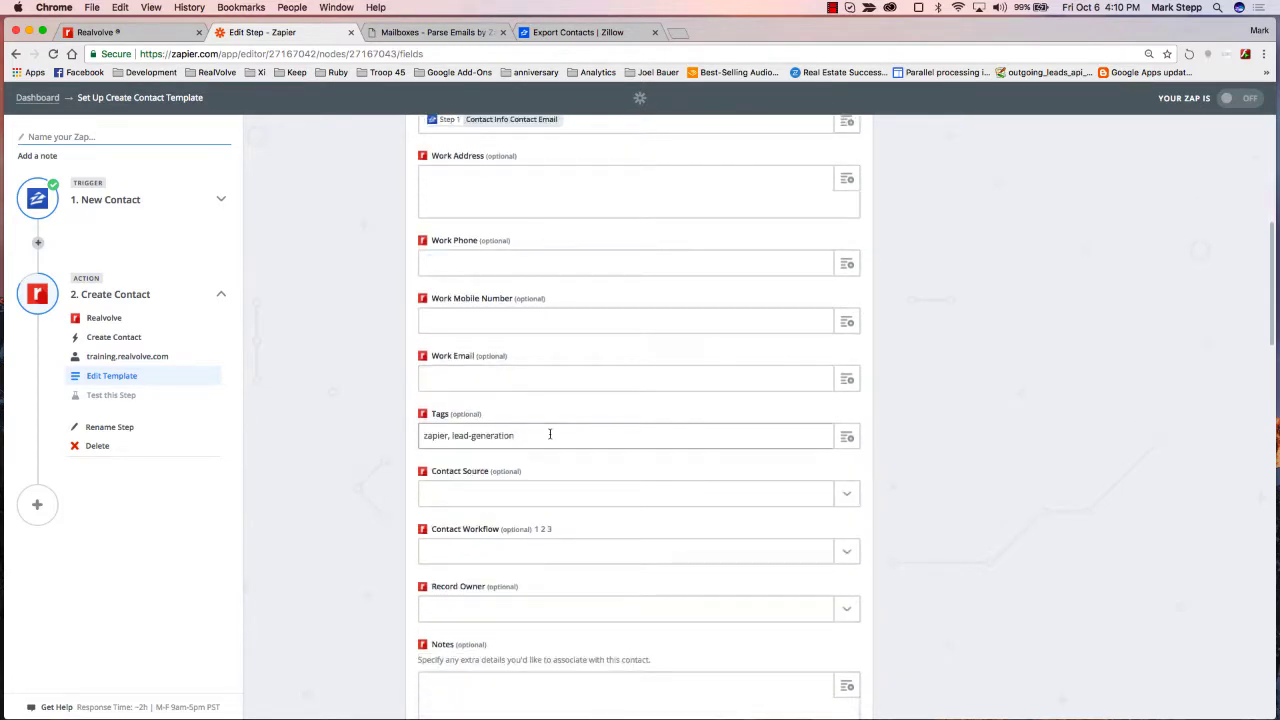
{"action": "key", "text": "super+a"}
{"action": "type", "text": "Buyer"}
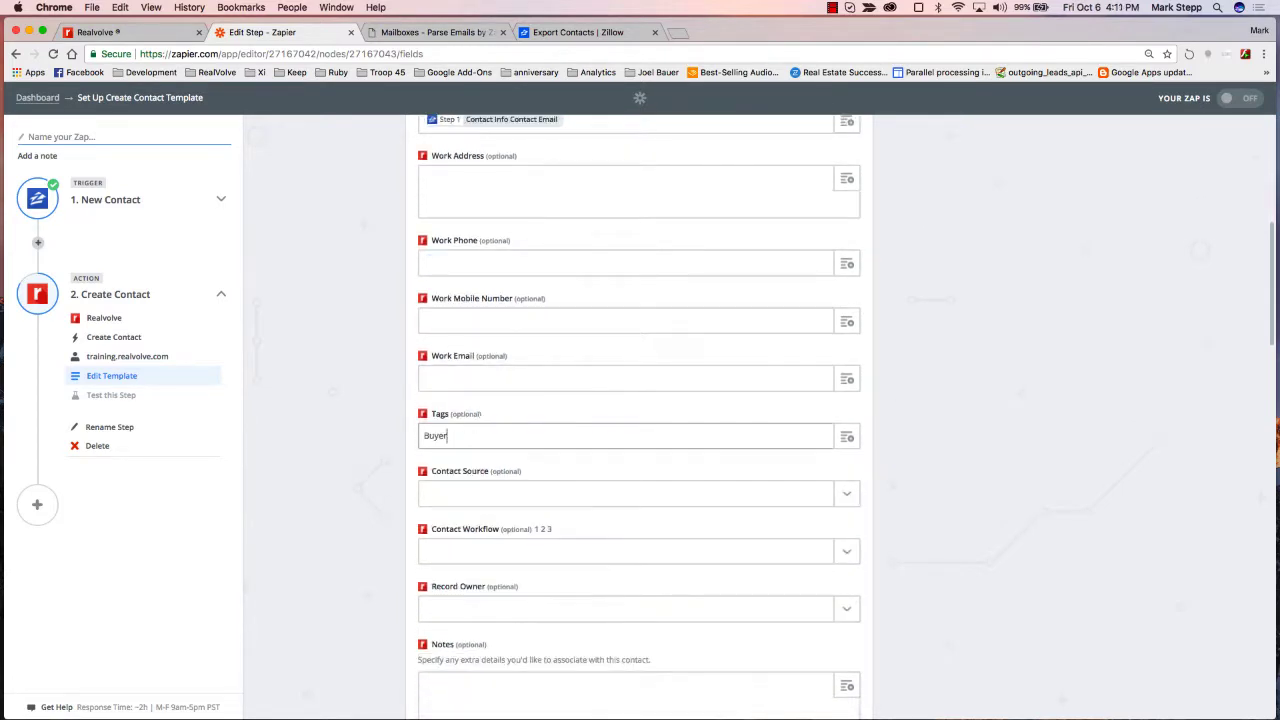
{"action": "type", "text": ", New Lead,"}
{"action": "left_click", "coordinate": [847, 437]}
{"action": "scroll", "coordinate": [662, 562], "scroll_direction": "down", "scroll_amount": 3}
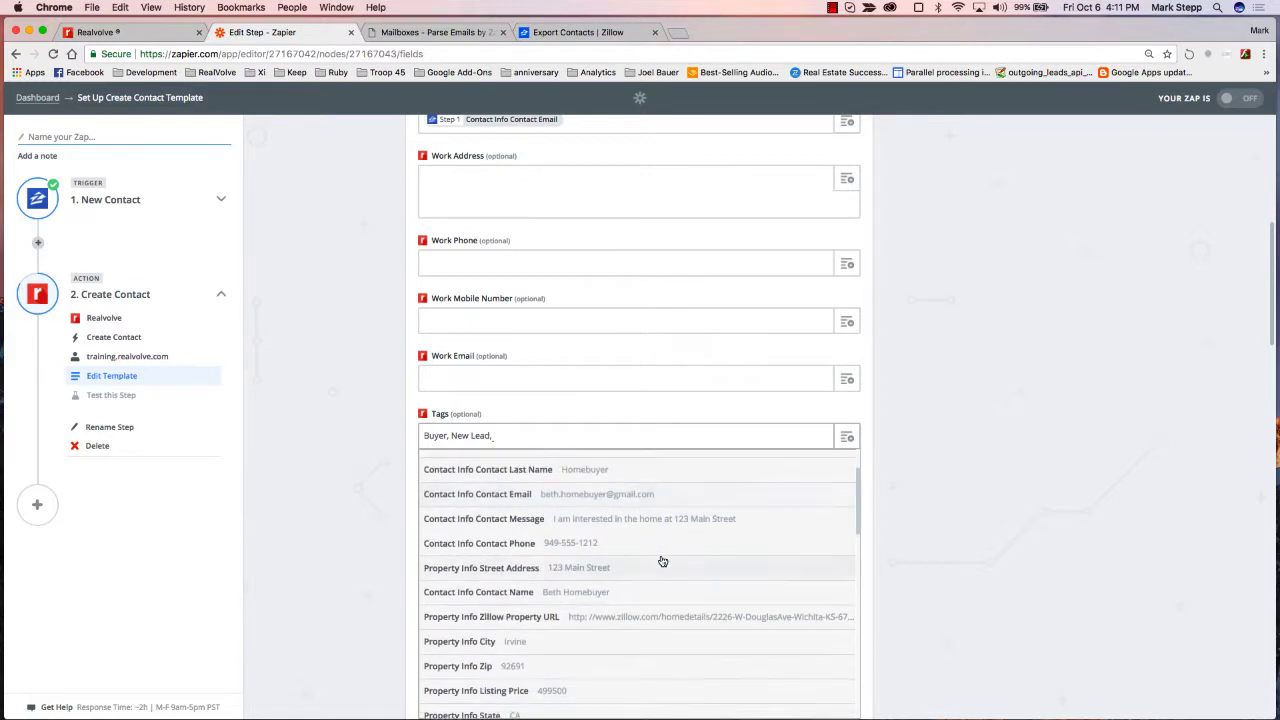
{"action": "scroll", "coordinate": [662, 562], "scroll_direction": "down", "scroll_amount": 2}
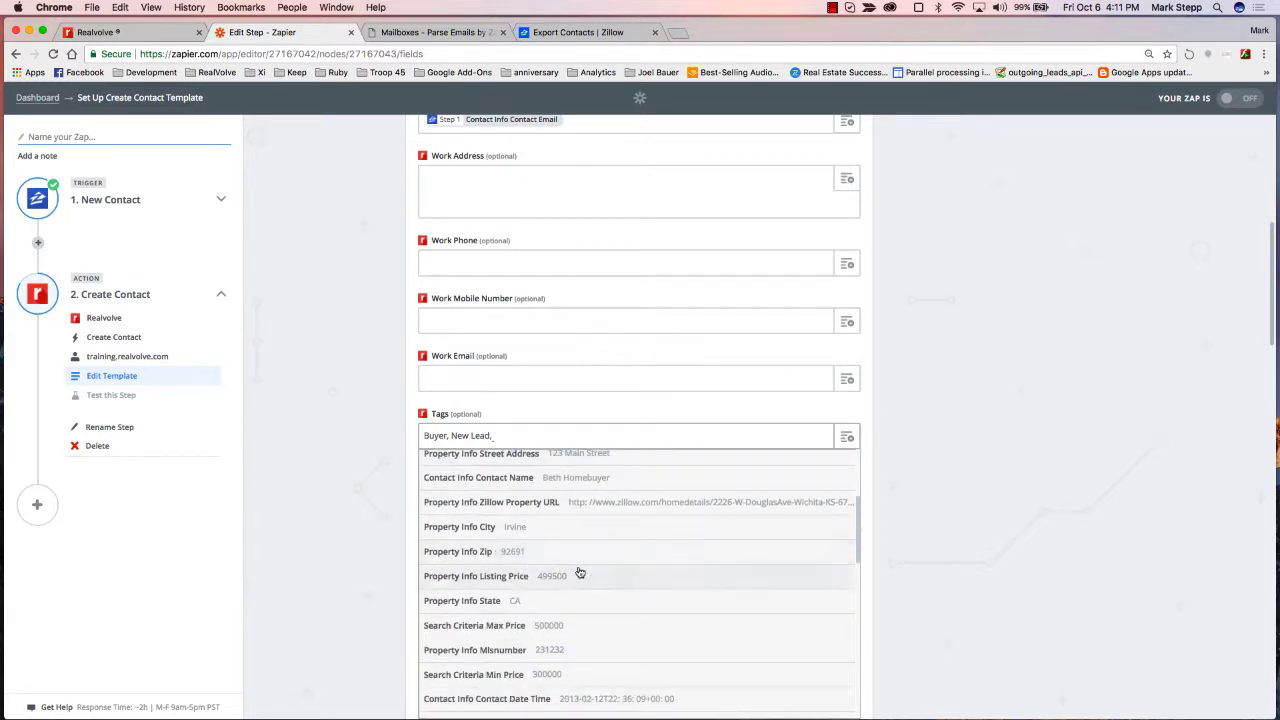
{"action": "scroll", "coordinate": [594, 581], "scroll_direction": "down", "scroll_amount": 5}
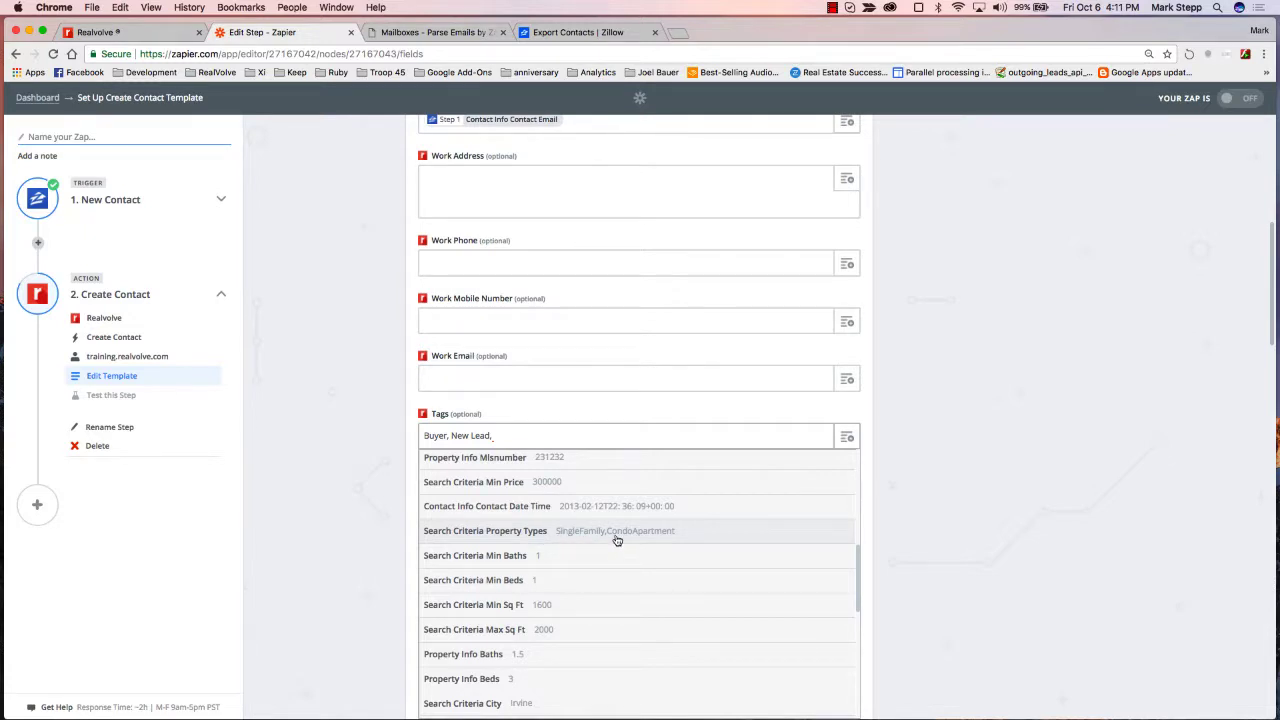
{"action": "left_click", "coordinate": [617, 540]}
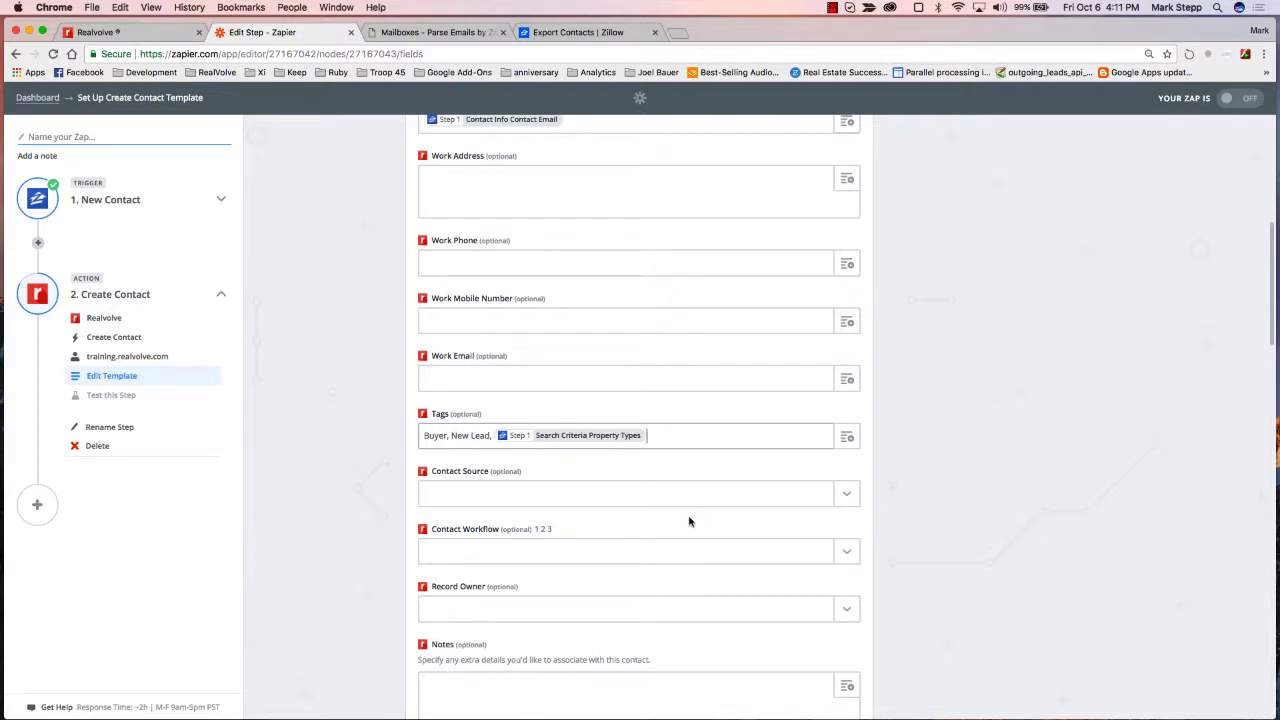
Step: Switch to Realvolve and examine the Source type choices in the open contact record
{"action": "scroll", "coordinate": [665, 464], "scroll_direction": "down", "scroll_amount": 2}
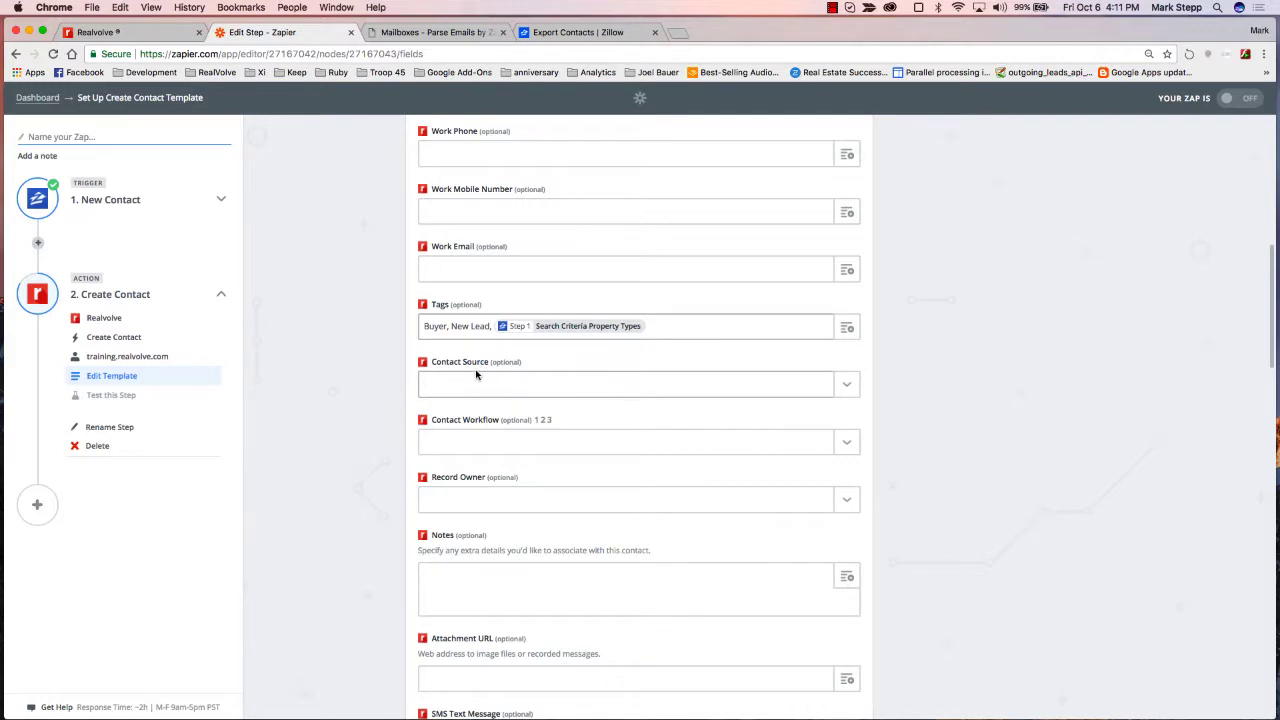
{"action": "left_click", "coordinate": [161, 37]}
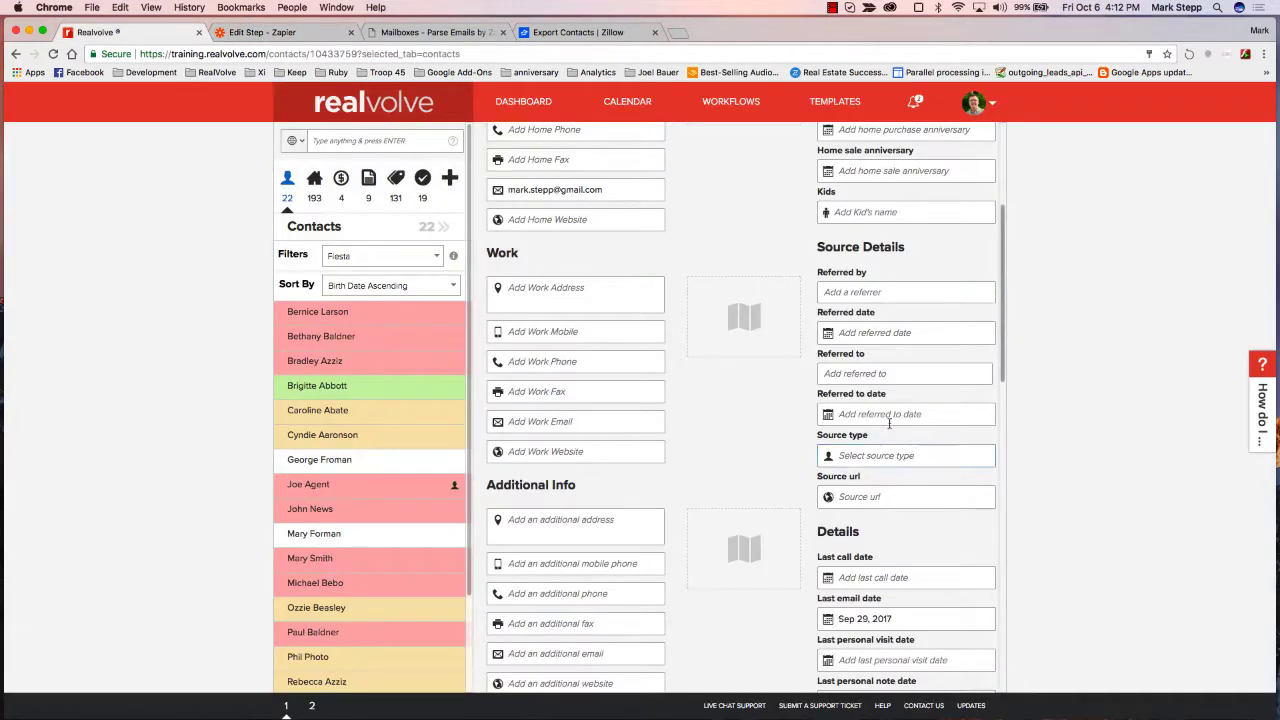
{"action": "left_click", "coordinate": [899, 458]}
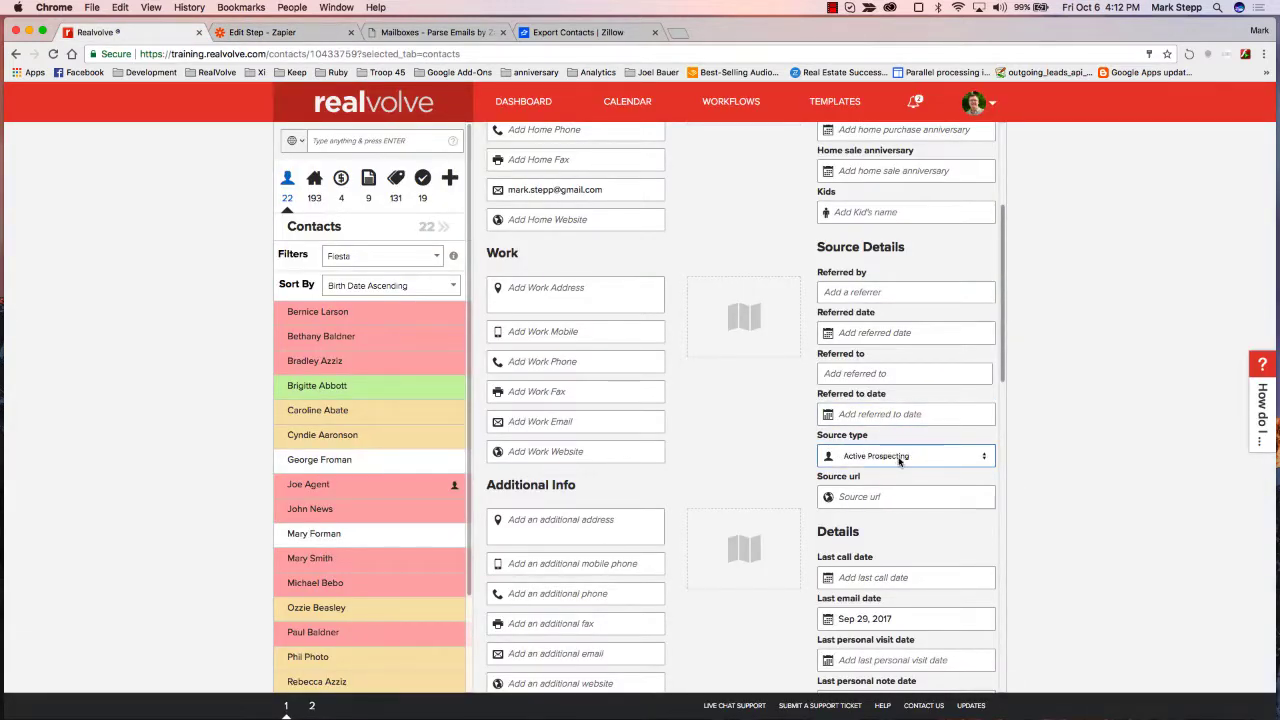
{"action": "left_click", "coordinate": [899, 458]}
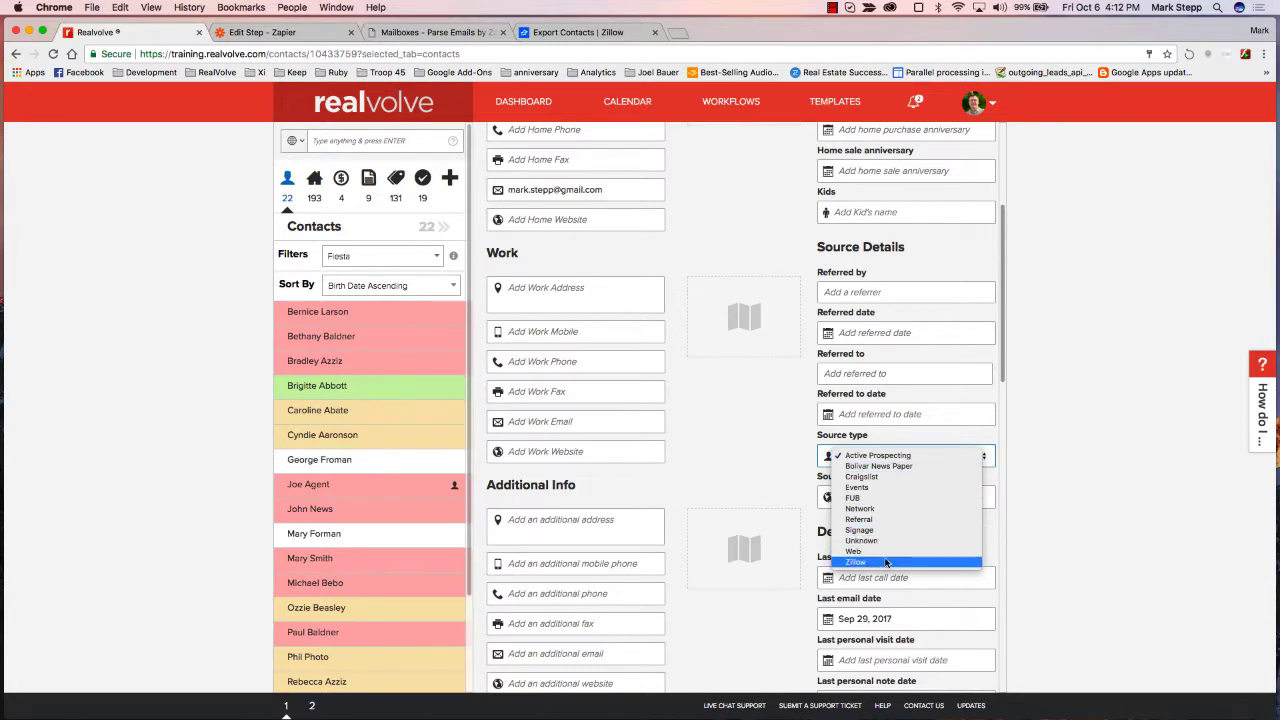
{"action": "left_click", "coordinate": [993, 110]}
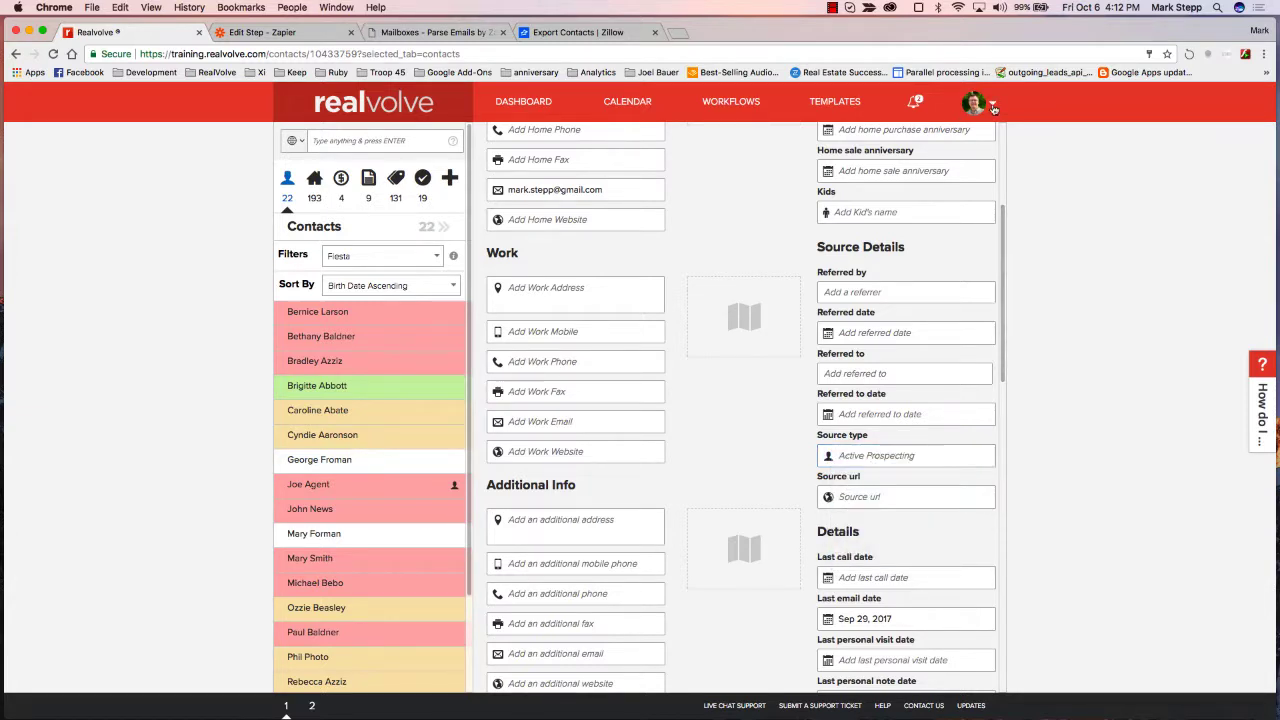
{"action": "left_click", "coordinate": [993, 108]}
{"action": "left_click", "coordinate": [930, 134]}
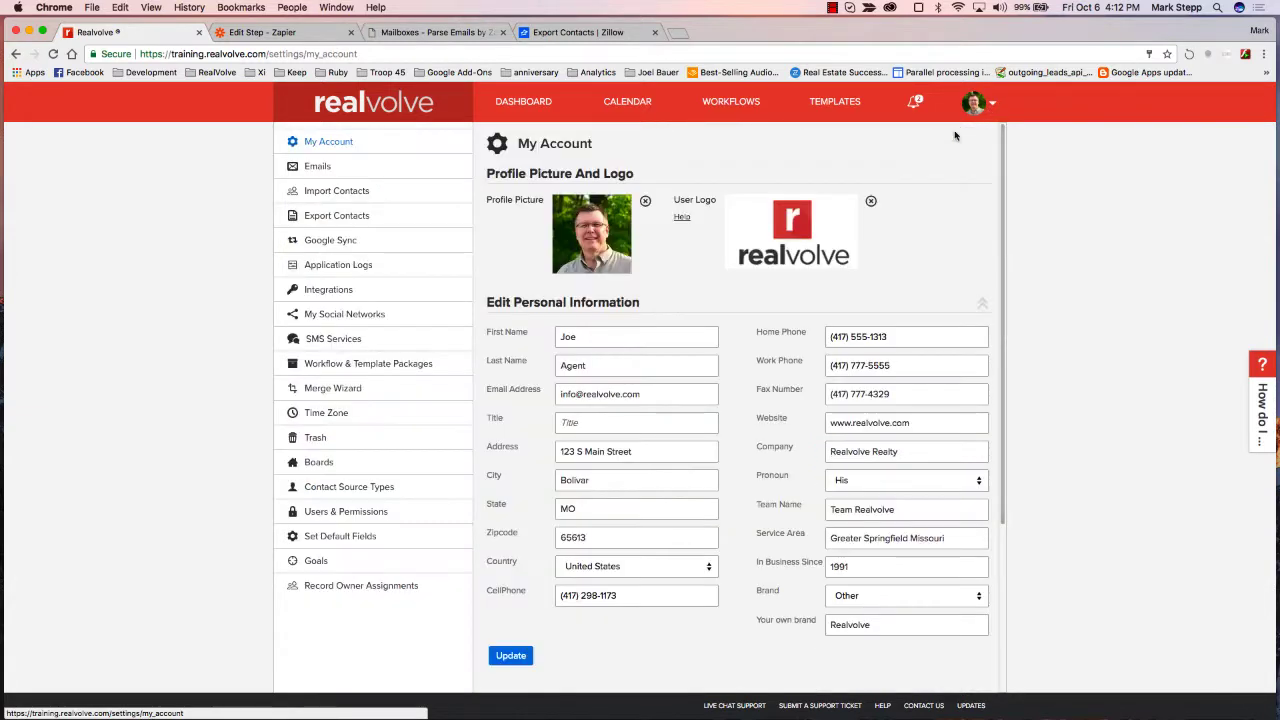
{"action": "left_click", "coordinate": [358, 490]}
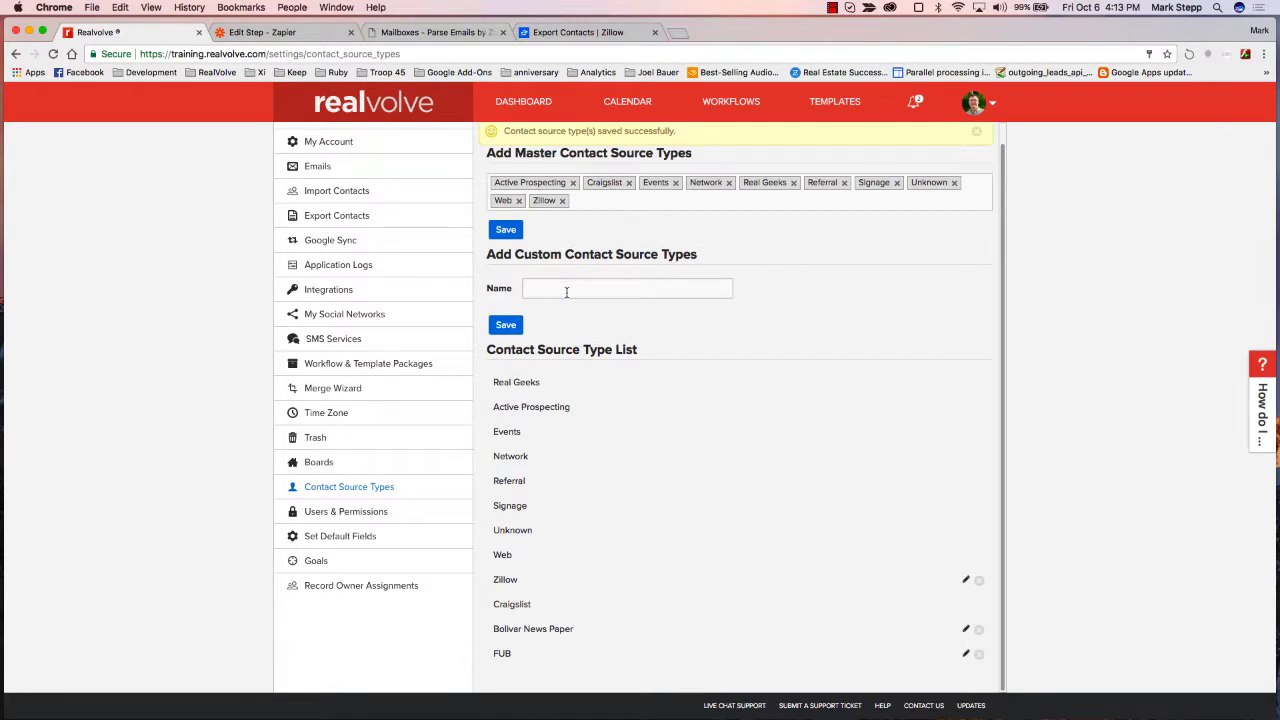
{"action": "type", "text": "www.my"}
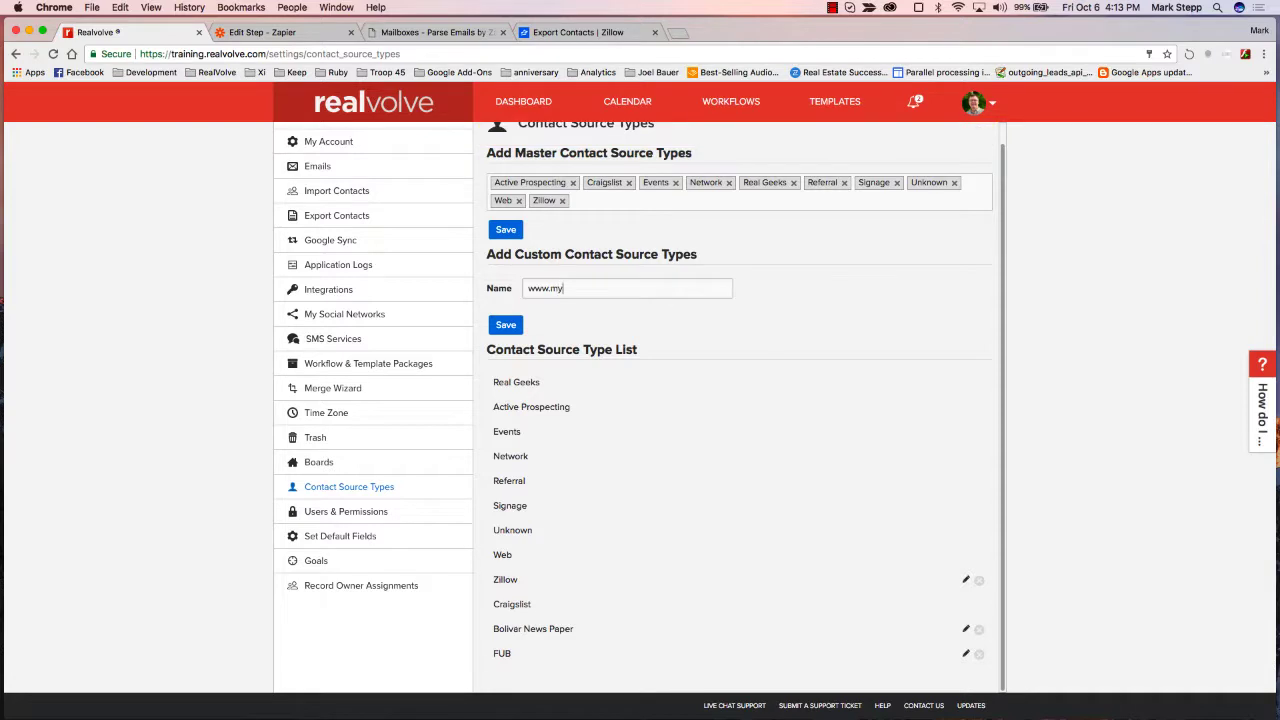
{"action": "type", "text": "leadpages.com"}
{"action": "left_click", "coordinate": [505, 325]}
{"action": "scroll", "coordinate": [608, 560], "scroll_direction": "down", "scroll_amount": 1}
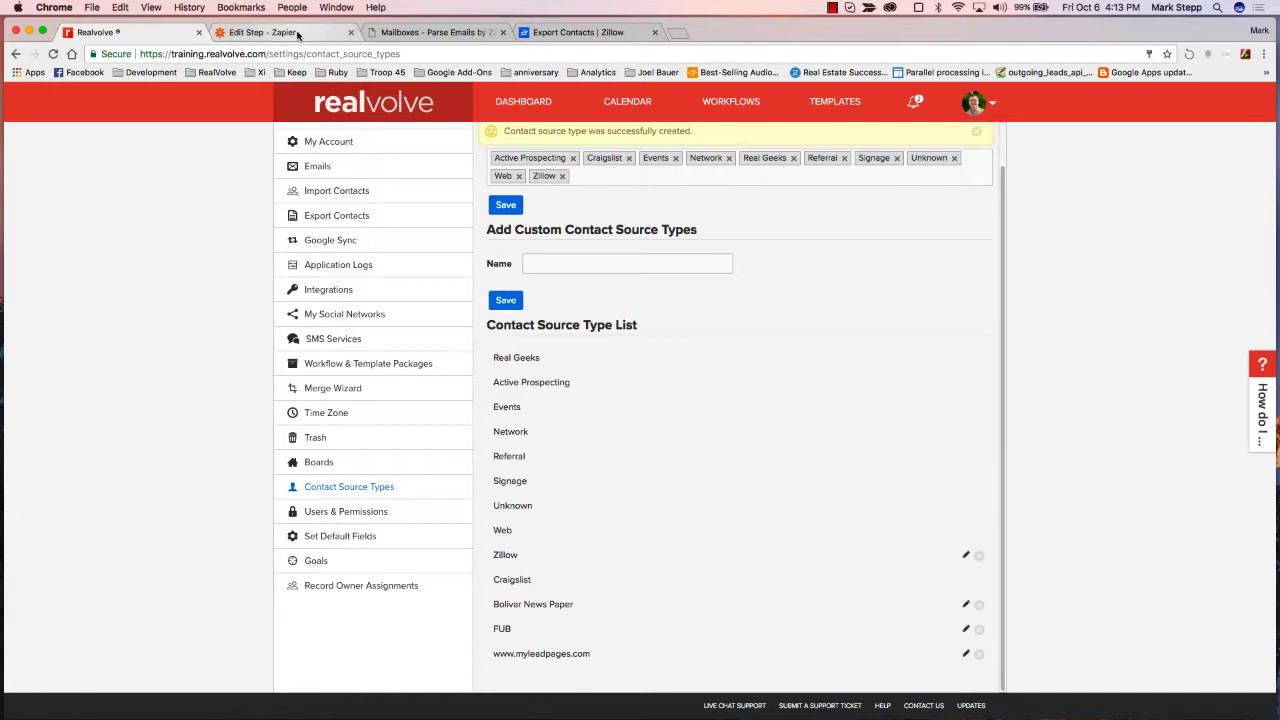
Step: Return to Zapier and compare the Contact Source choices with the contact source type list in Realvolve
{"action": "left_click", "coordinate": [297, 35]}
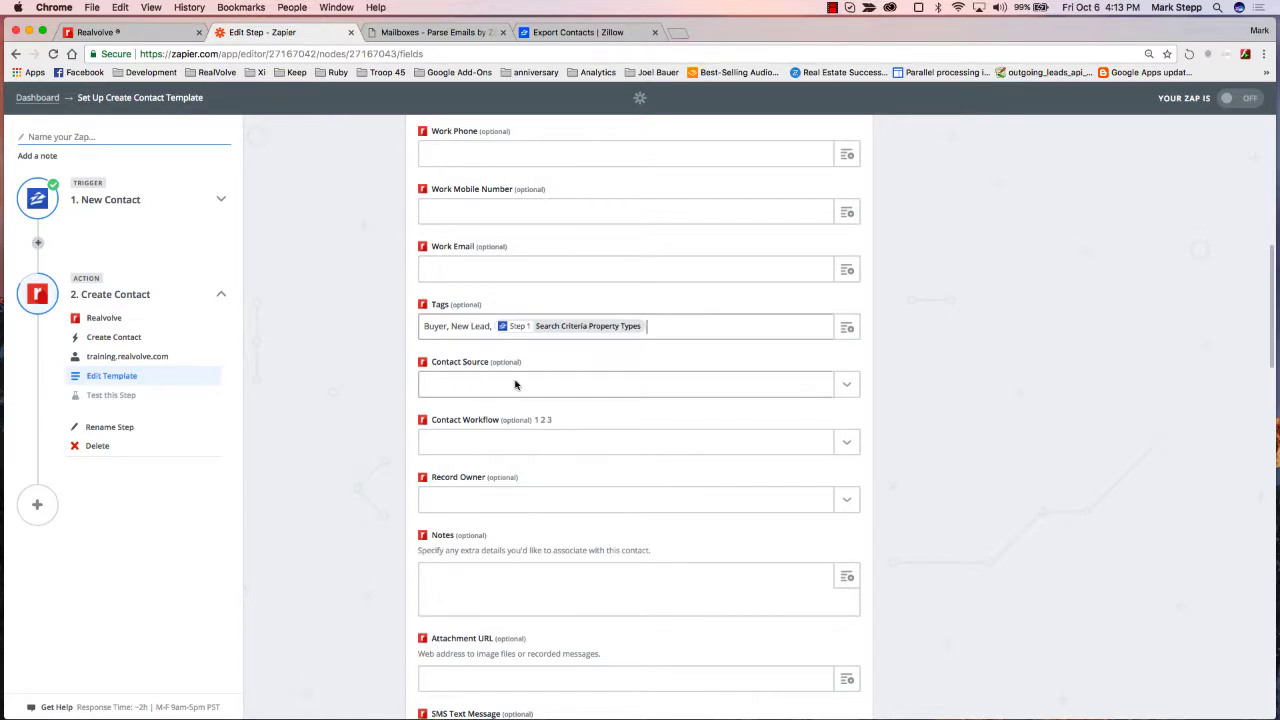
{"action": "left_click", "coordinate": [847, 385]}
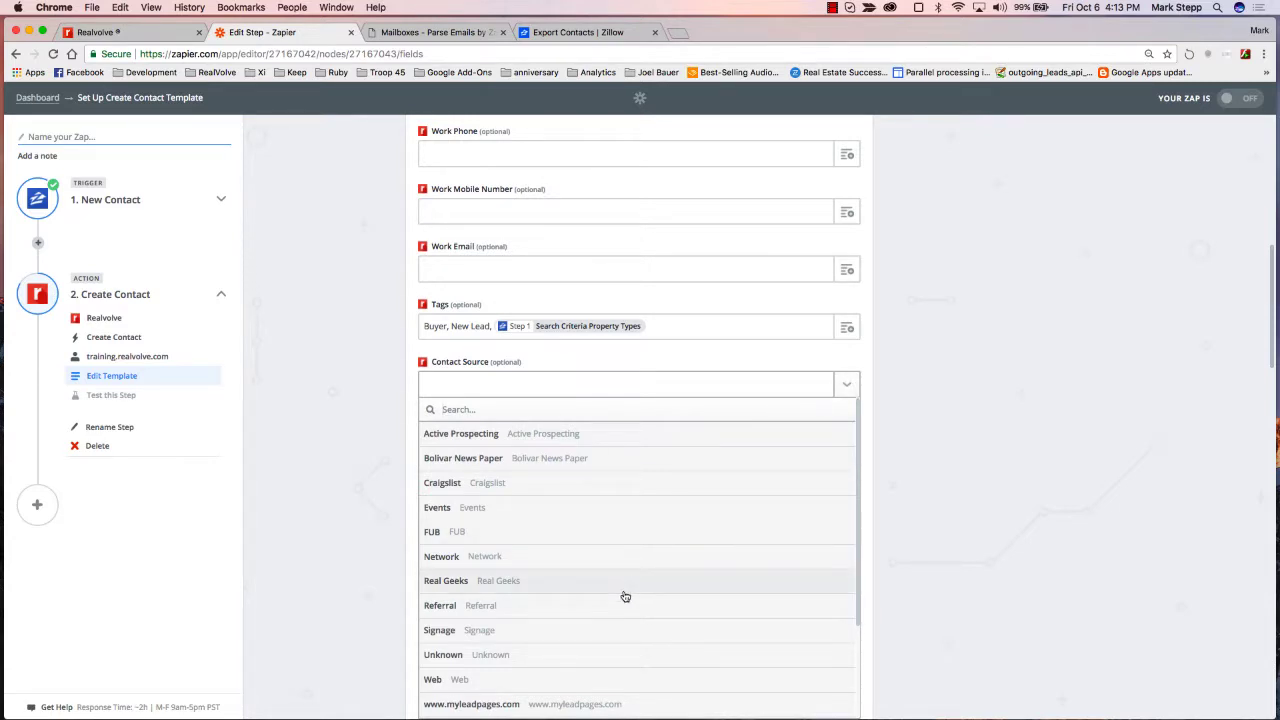
{"action": "scroll", "coordinate": [626, 594], "scroll_direction": "down", "scroll_amount": 3}
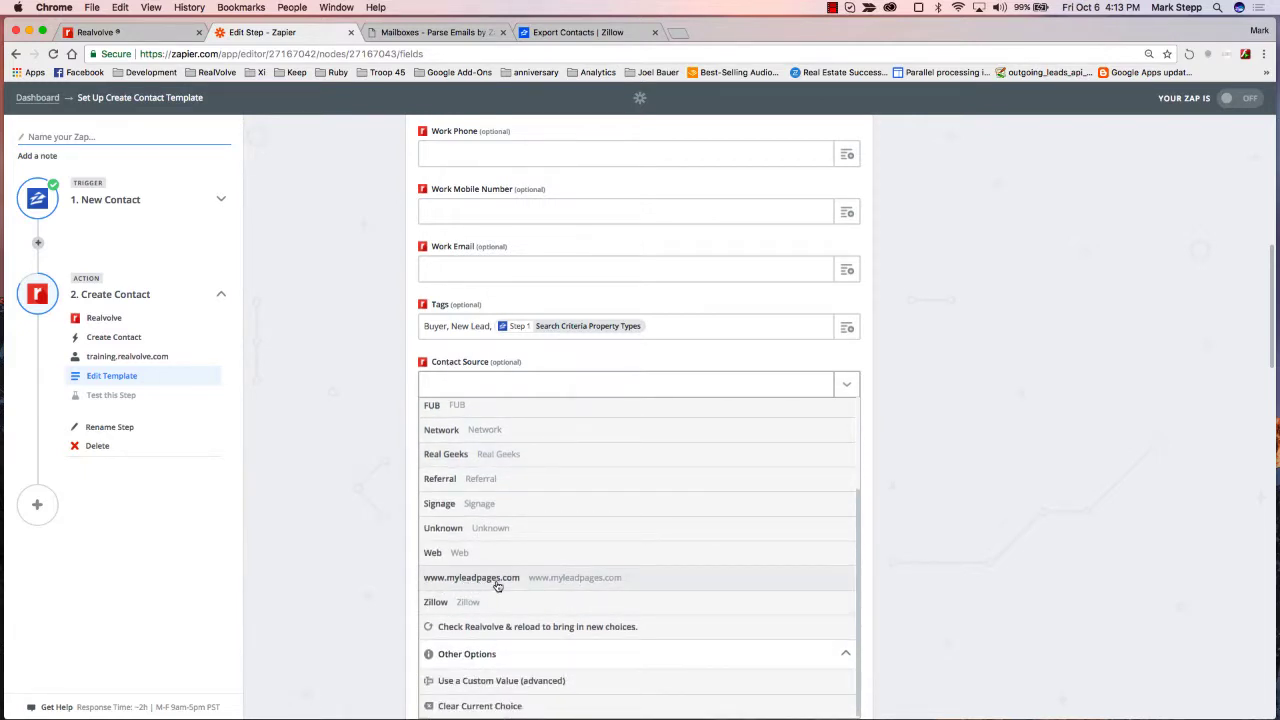
{"action": "scroll", "coordinate": [514, 508], "scroll_direction": "up", "scroll_amount": 1}
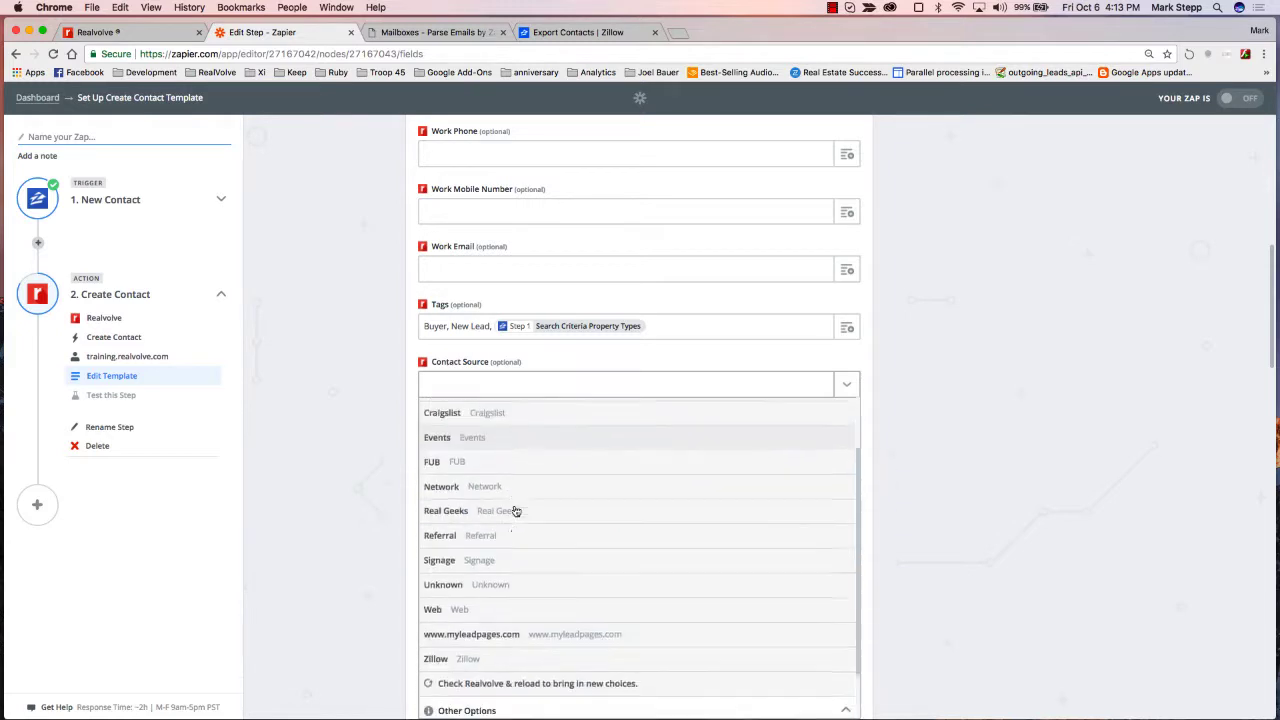
{"action": "scroll", "coordinate": [516, 511], "scroll_direction": "down", "scroll_amount": 1}
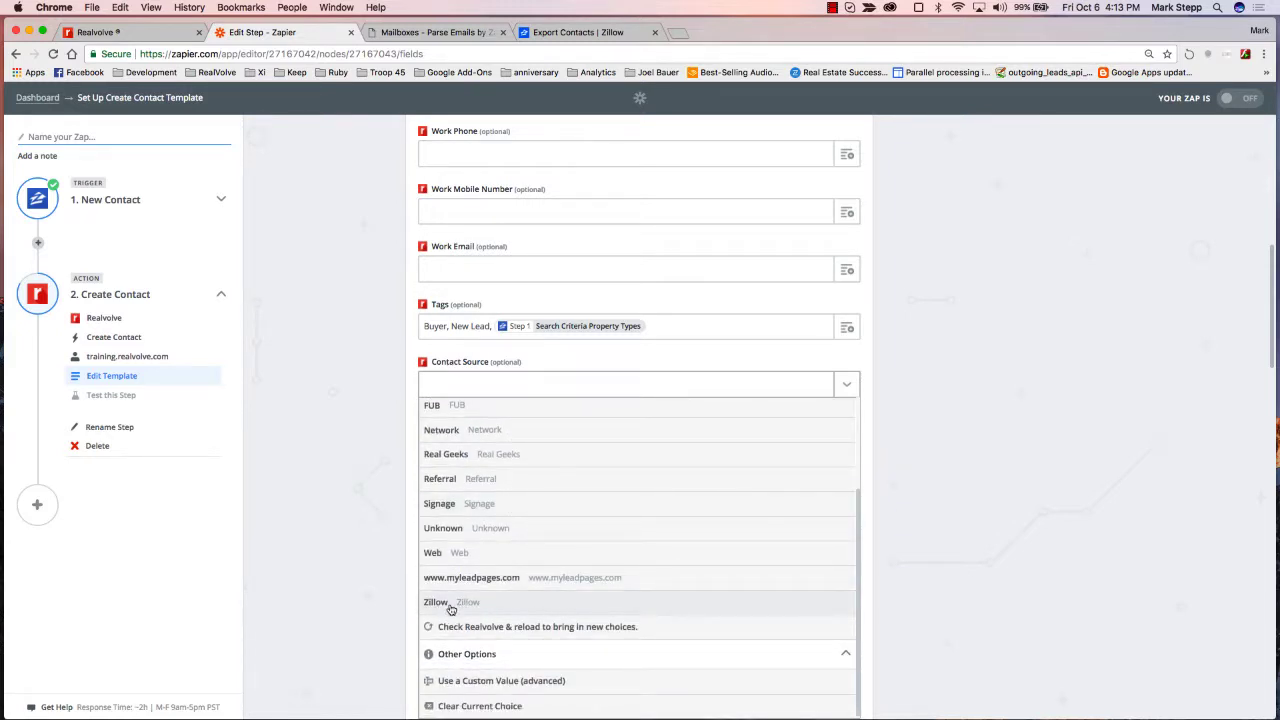
{"action": "left_click", "coordinate": [100, 32]}
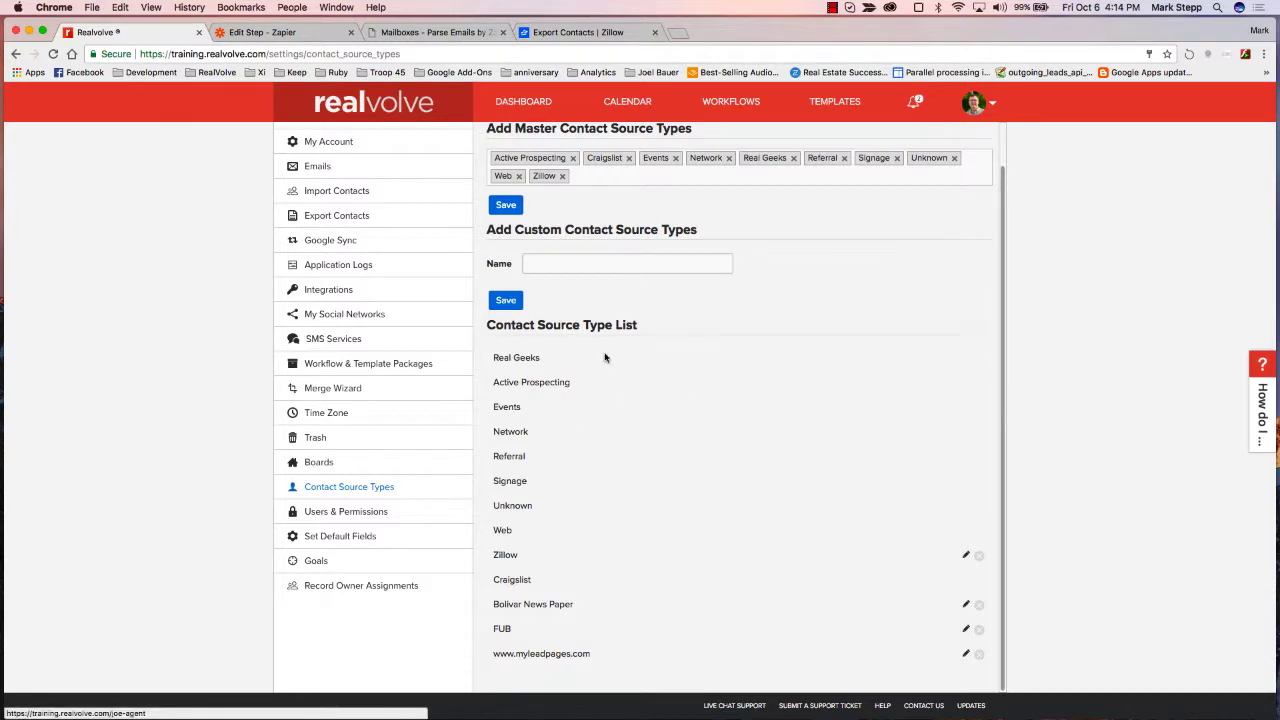
{"action": "left_click", "coordinate": [290, 34]}
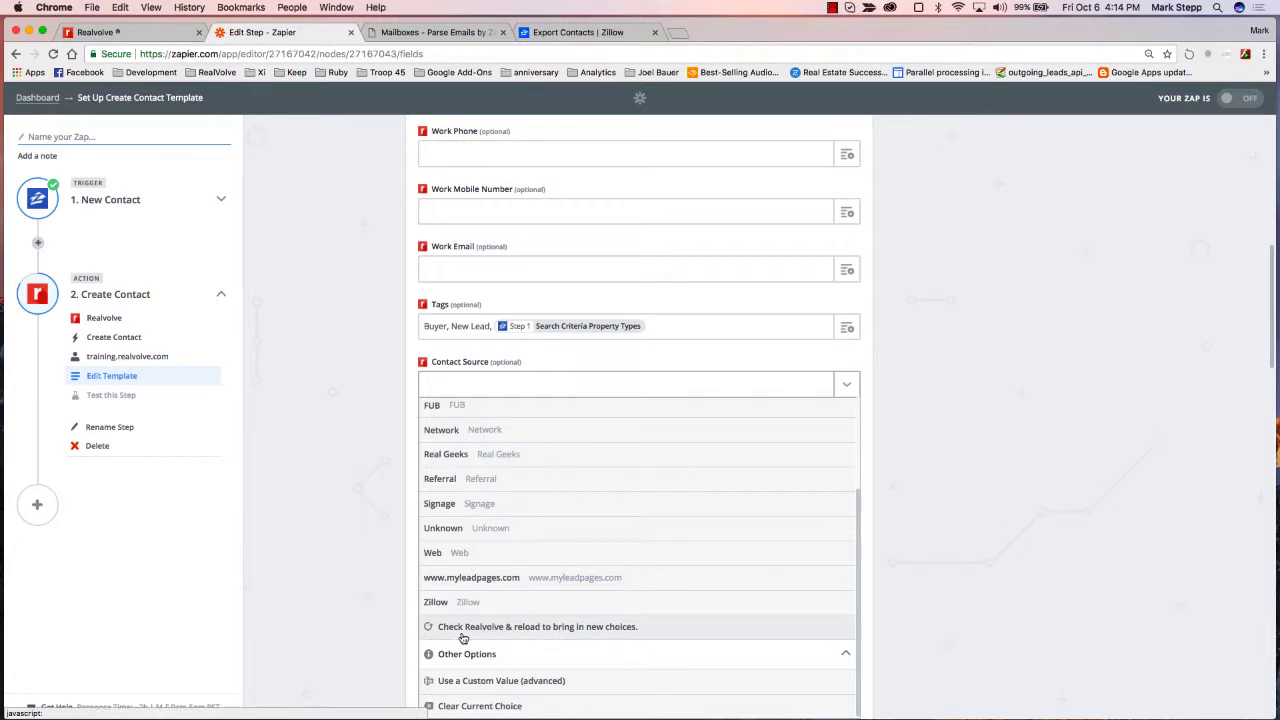
Step: Reload the Contact Source choices from Realvolve and set the contact source to Zillow
{"action": "left_click", "coordinate": [550, 634]}
{"action": "scroll", "coordinate": [540, 620], "scroll_direction": "down", "scroll_amount": 5}
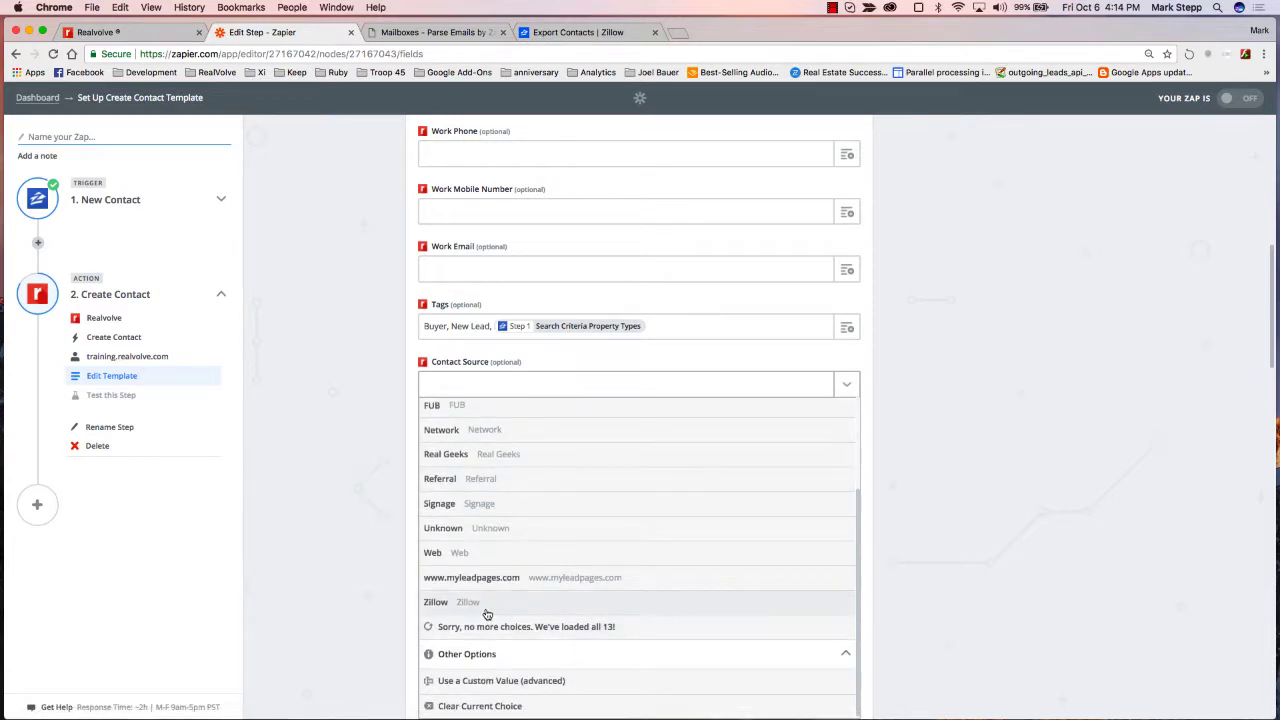
{"action": "left_click", "coordinate": [485, 604]}
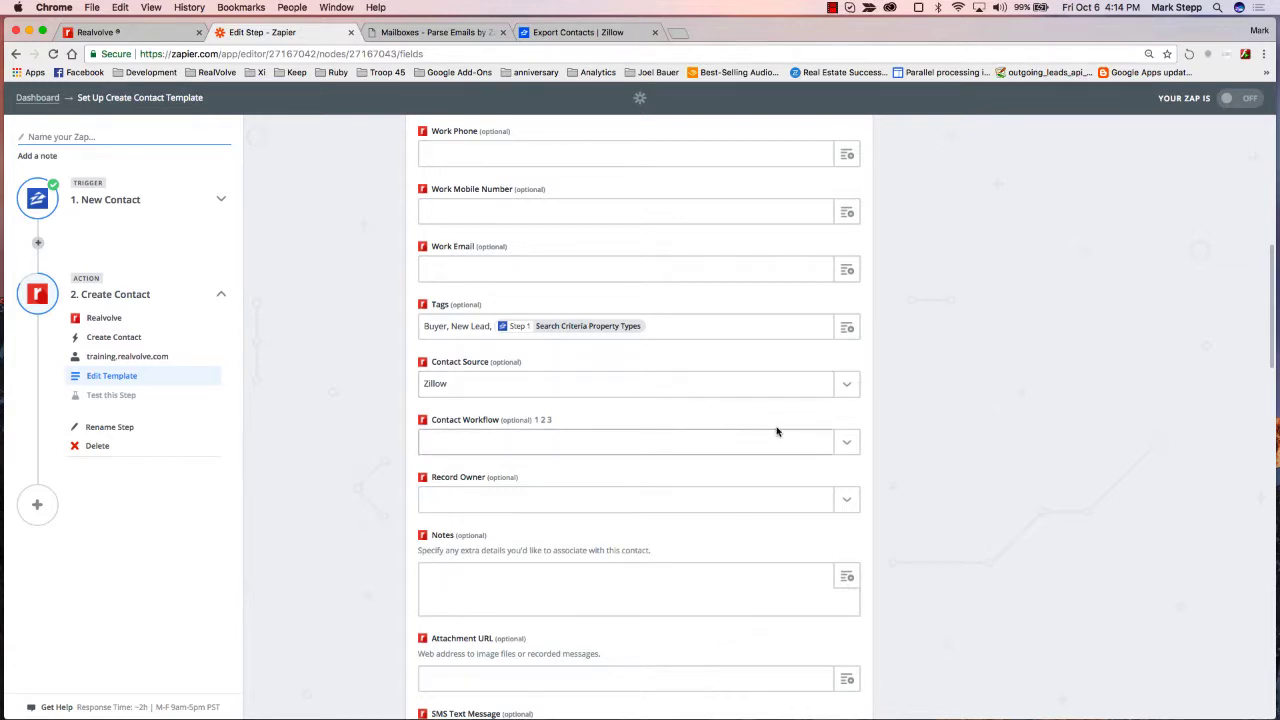
Step: Review the Contact Workflow choices, then switch to Realvolve and filter its workflow list to contact workflows for comparison
{"action": "left_click", "coordinate": [847, 444]}
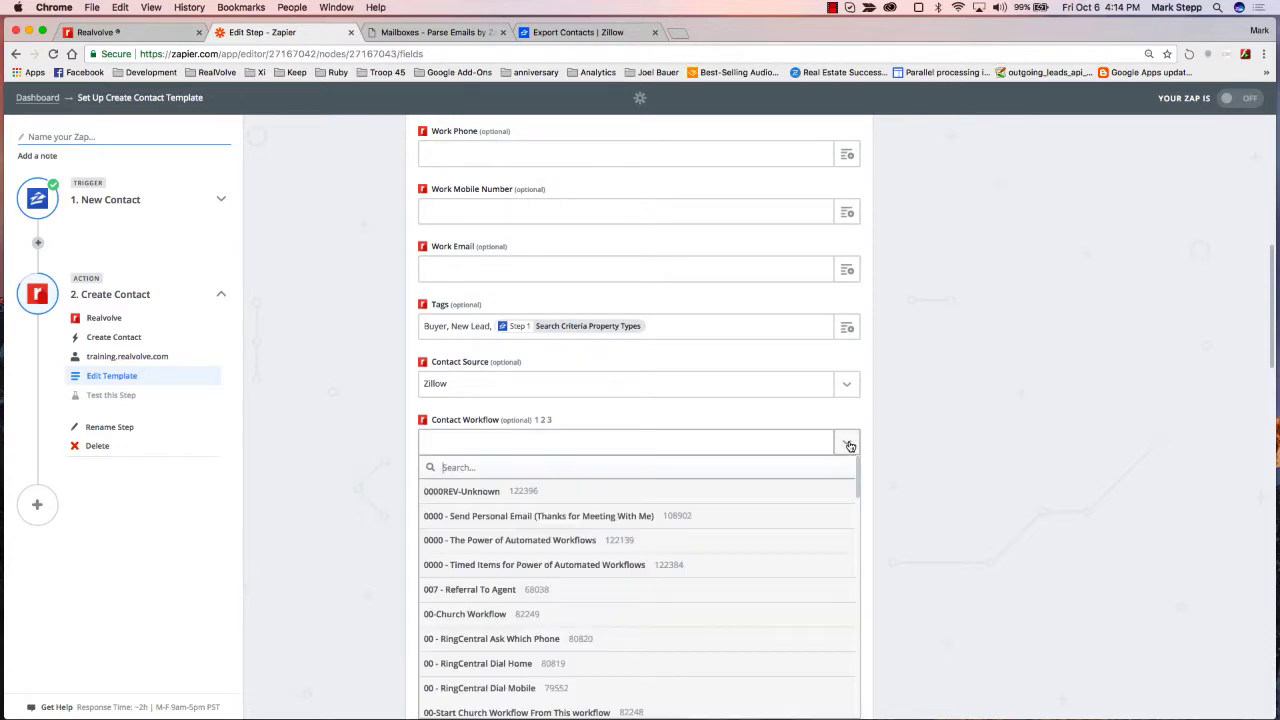
{"action": "scroll", "coordinate": [571, 606], "scroll_direction": "down", "scroll_amount": 2}
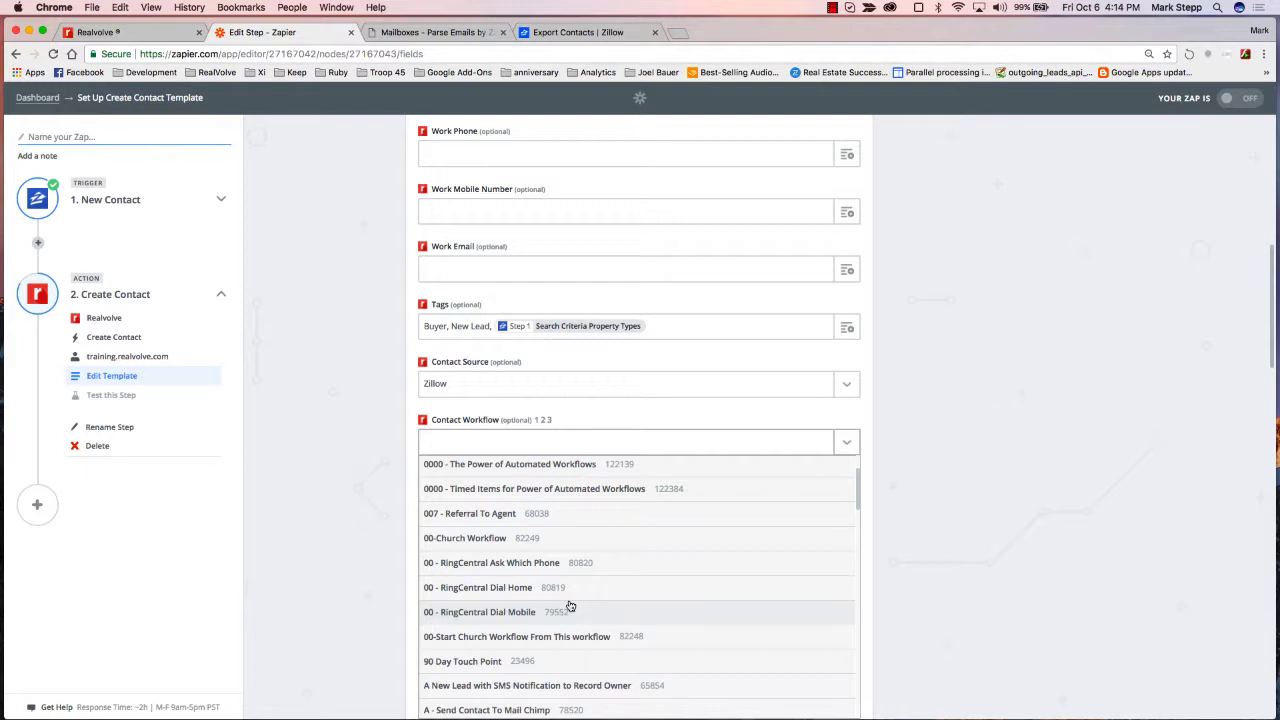
{"action": "left_click", "coordinate": [136, 38]}
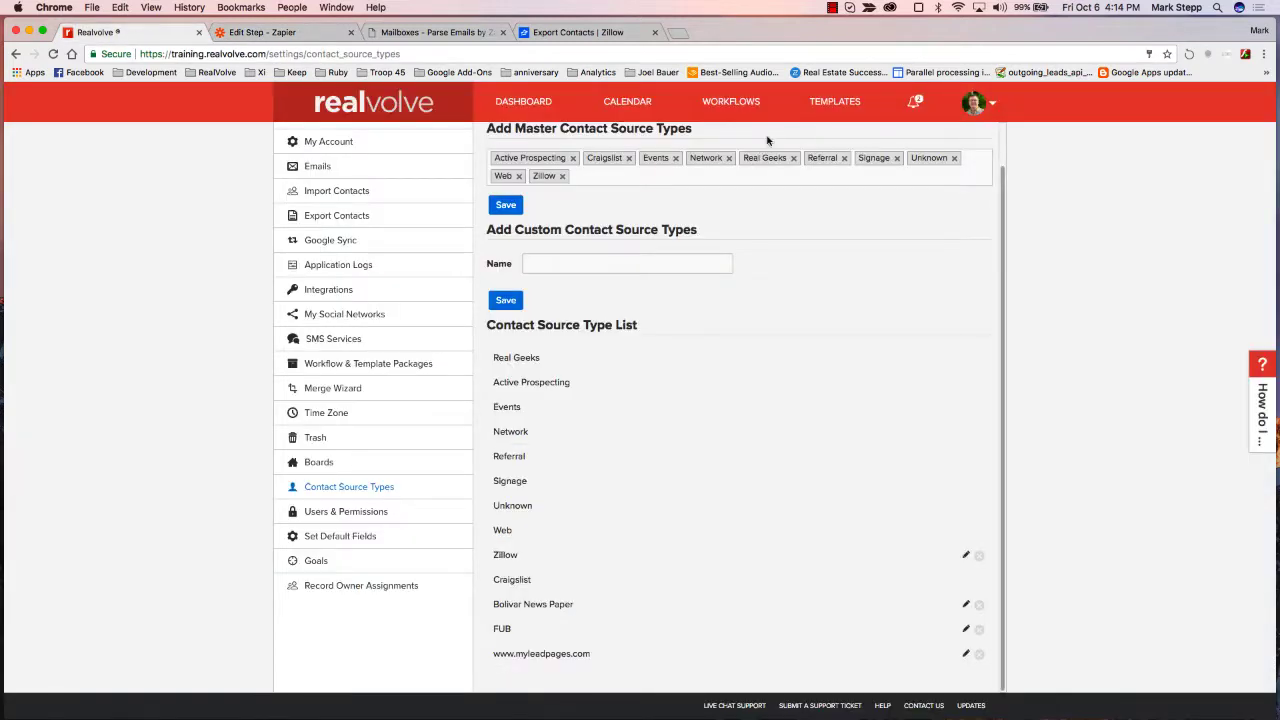
{"action": "left_click", "coordinate": [731, 101]}
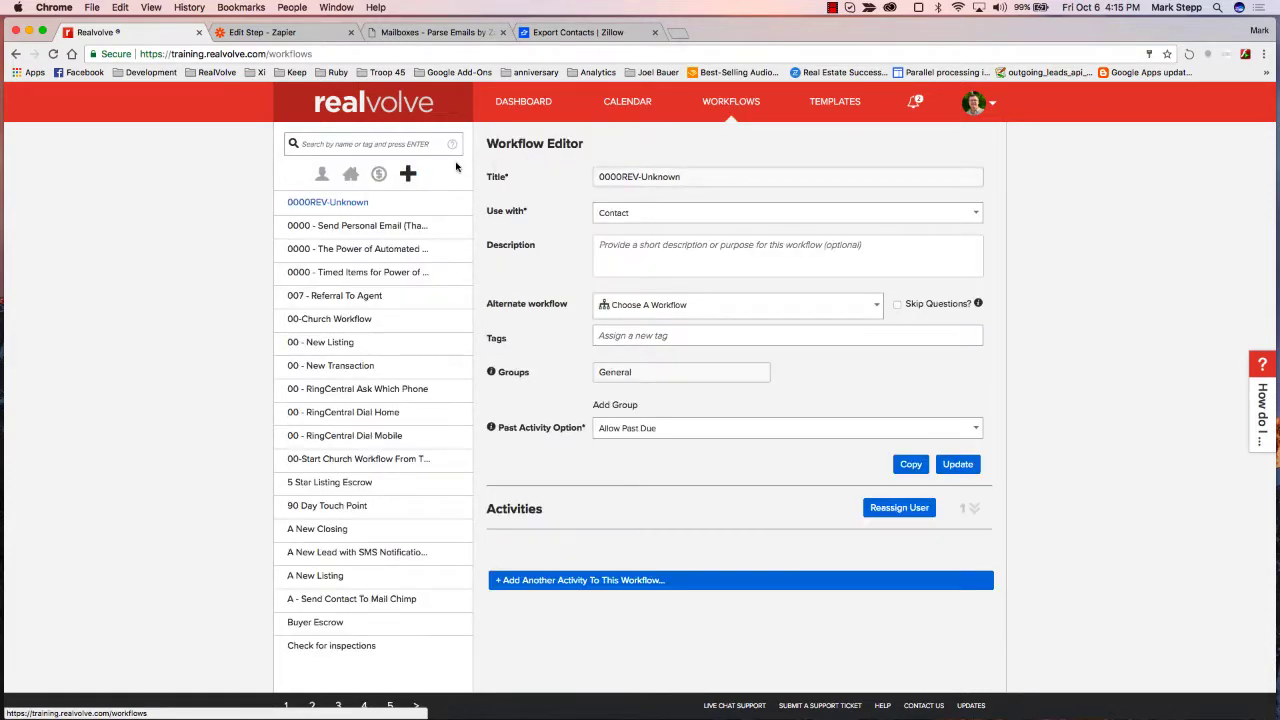
{"action": "left_click", "coordinate": [322, 177]}
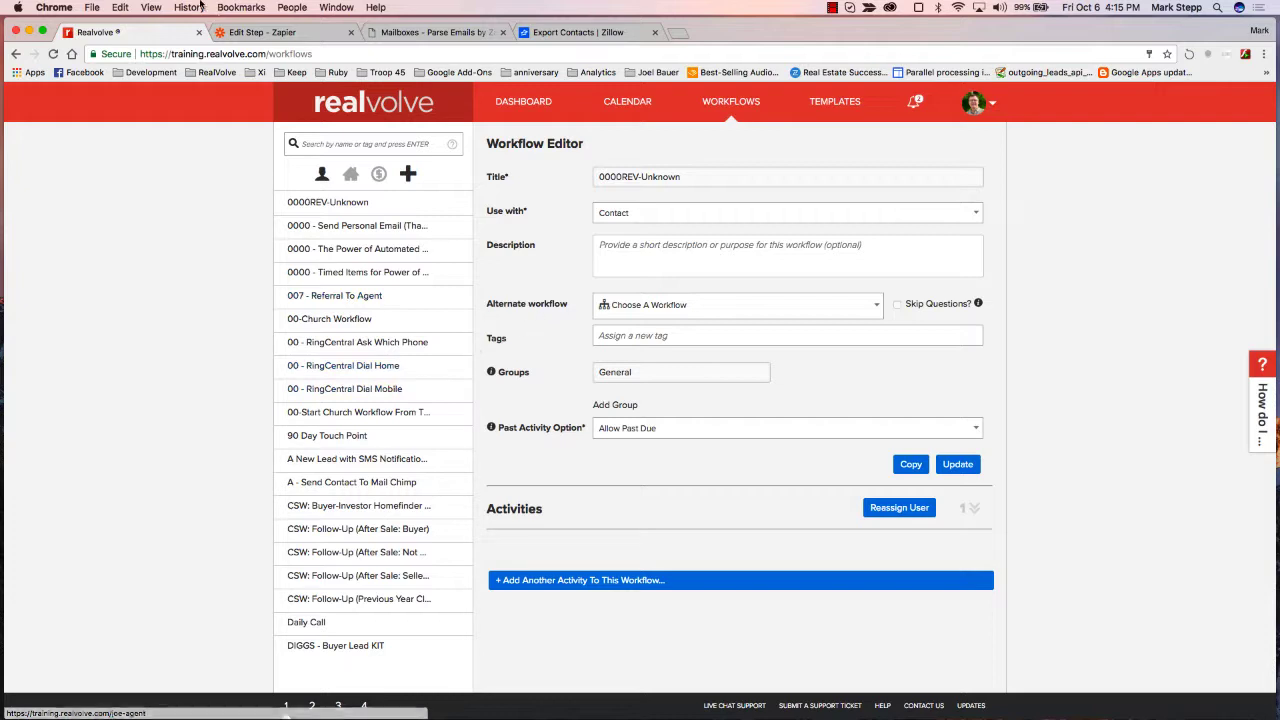
Step: Return to Zapier and set the contact workflow to A New Lead with SMS Notification to Record Owner
{"action": "left_click", "coordinate": [270, 38]}
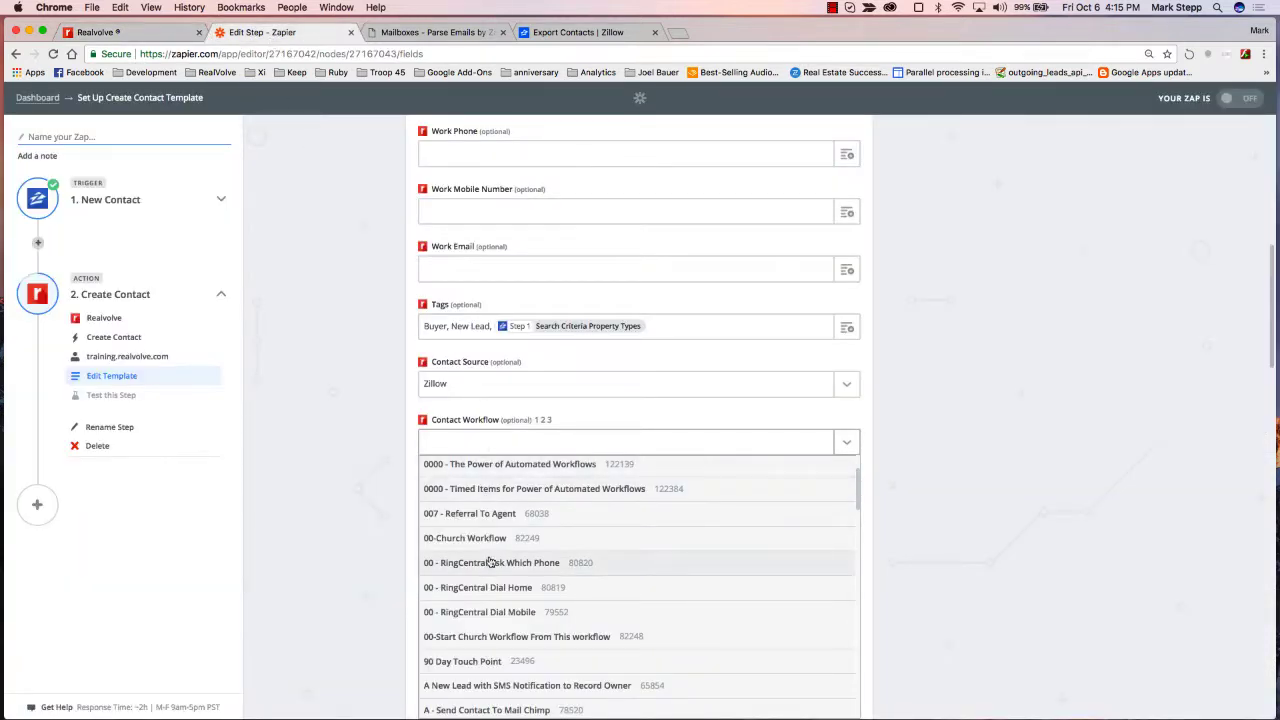
{"action": "scroll", "coordinate": [499, 538], "scroll_direction": "down", "scroll_amount": 3}
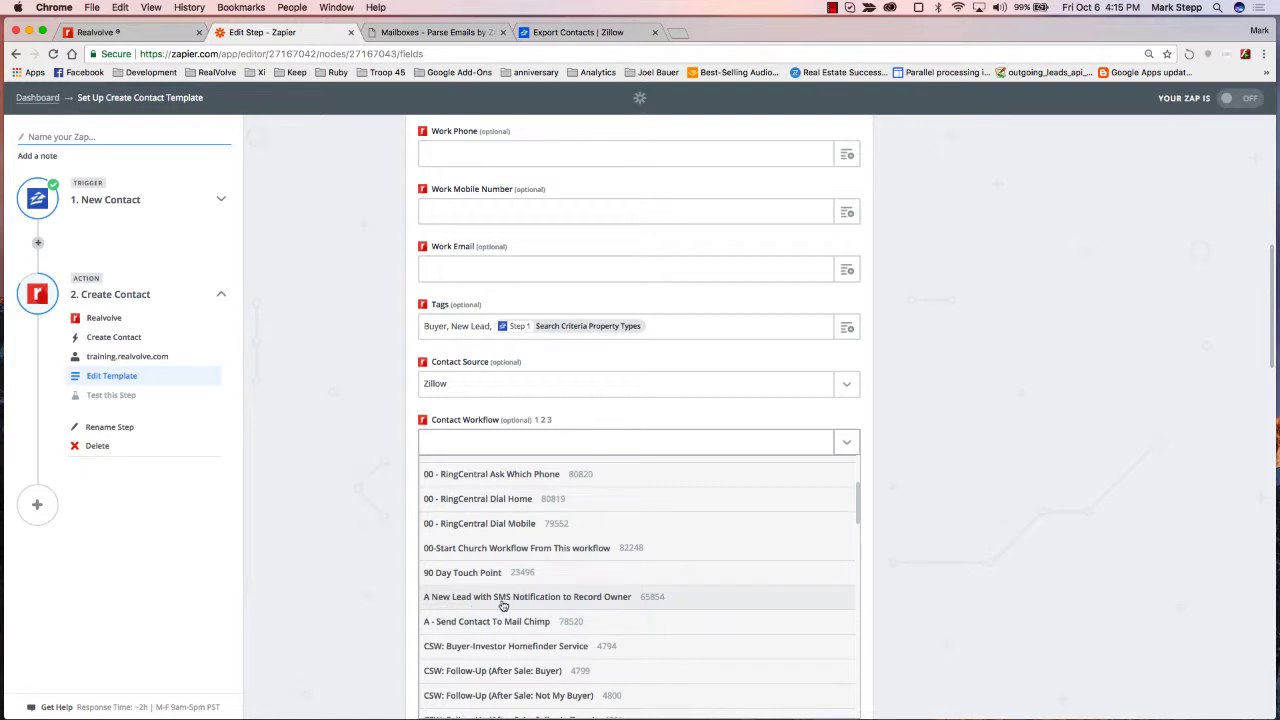
{"action": "left_click", "coordinate": [553, 597]}
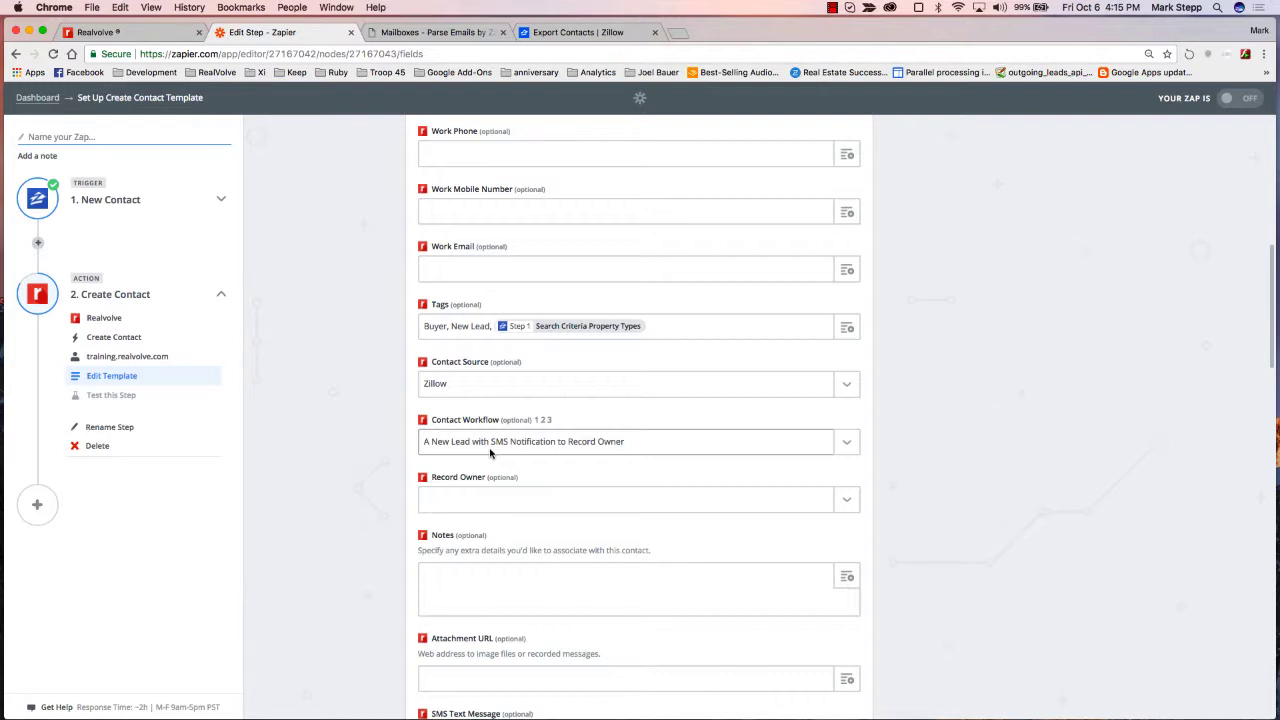
Step: Set the Record Owner of the new contact to an individual user, the second one offered
{"action": "scroll", "coordinate": [490, 453], "scroll_direction": "down", "scroll_amount": 1}
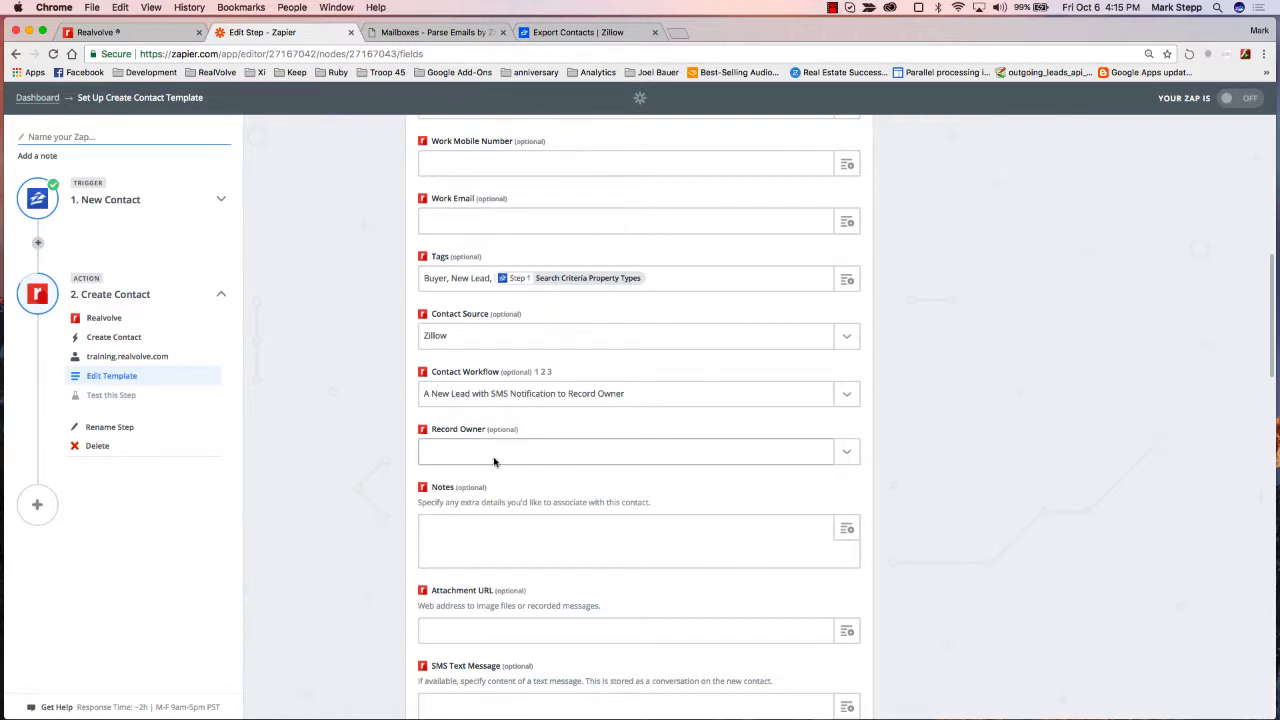
{"action": "left_click", "coordinate": [847, 452]}
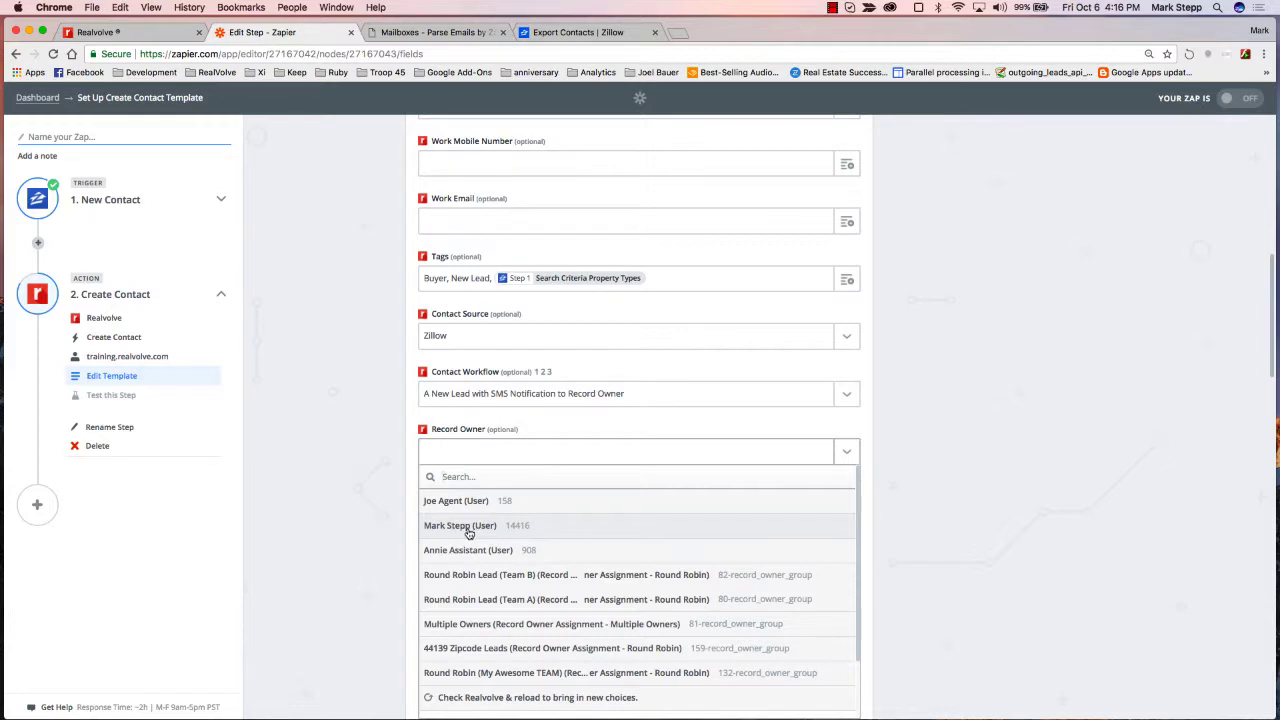
{"action": "left_click", "coordinate": [468, 528]}
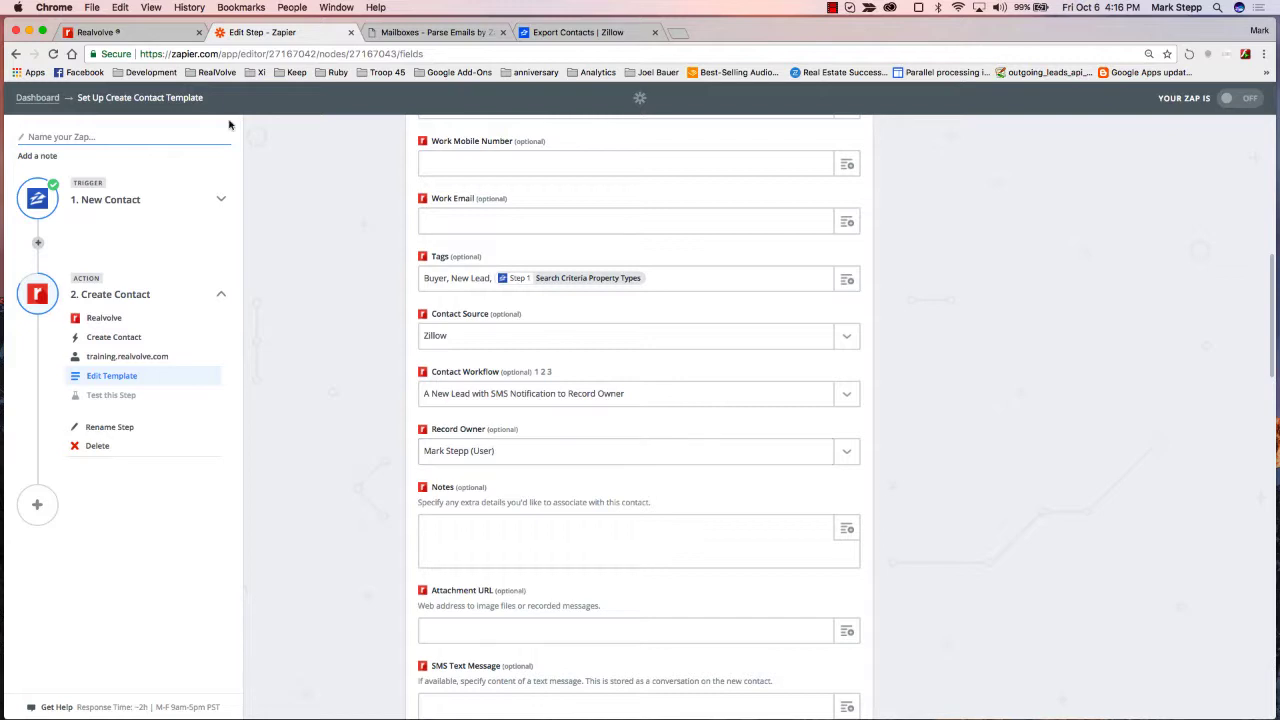
Step: Open the Record Owner Assignments settings in Realvolve and compare the assignment groups with the Record Owner field in Zapier
{"action": "left_click", "coordinate": [140, 32]}
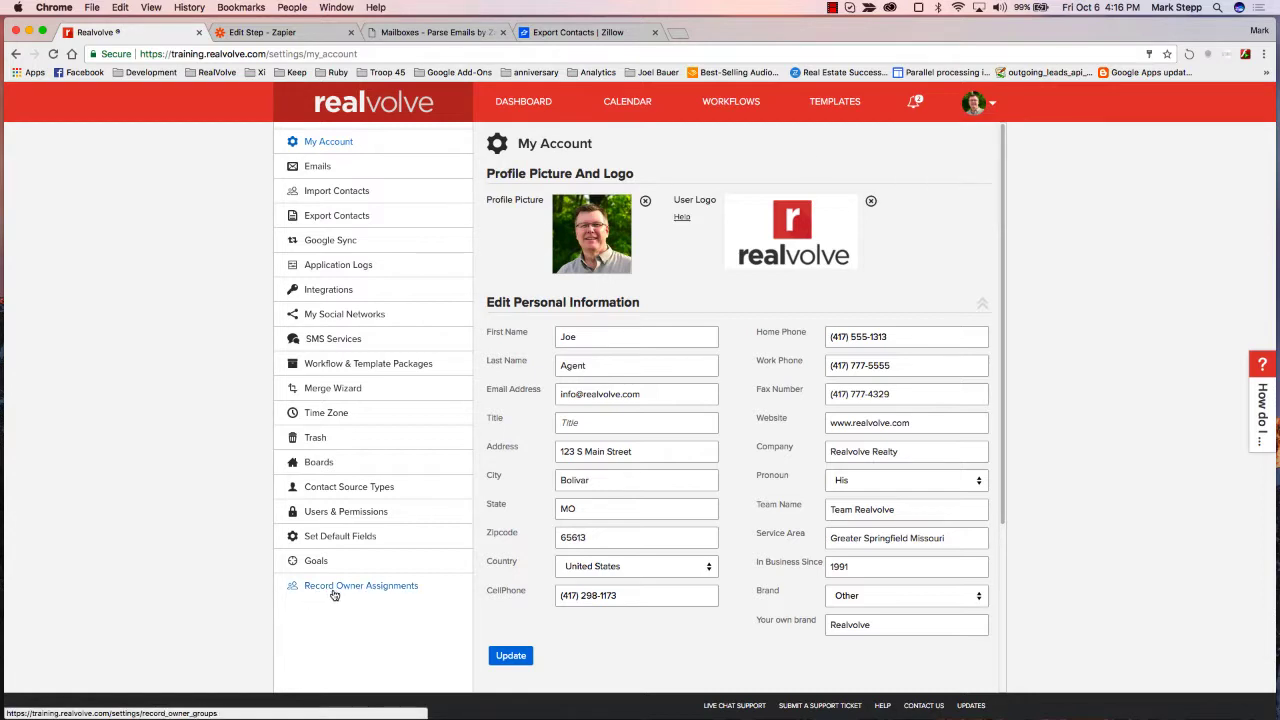
{"action": "left_click", "coordinate": [385, 592]}
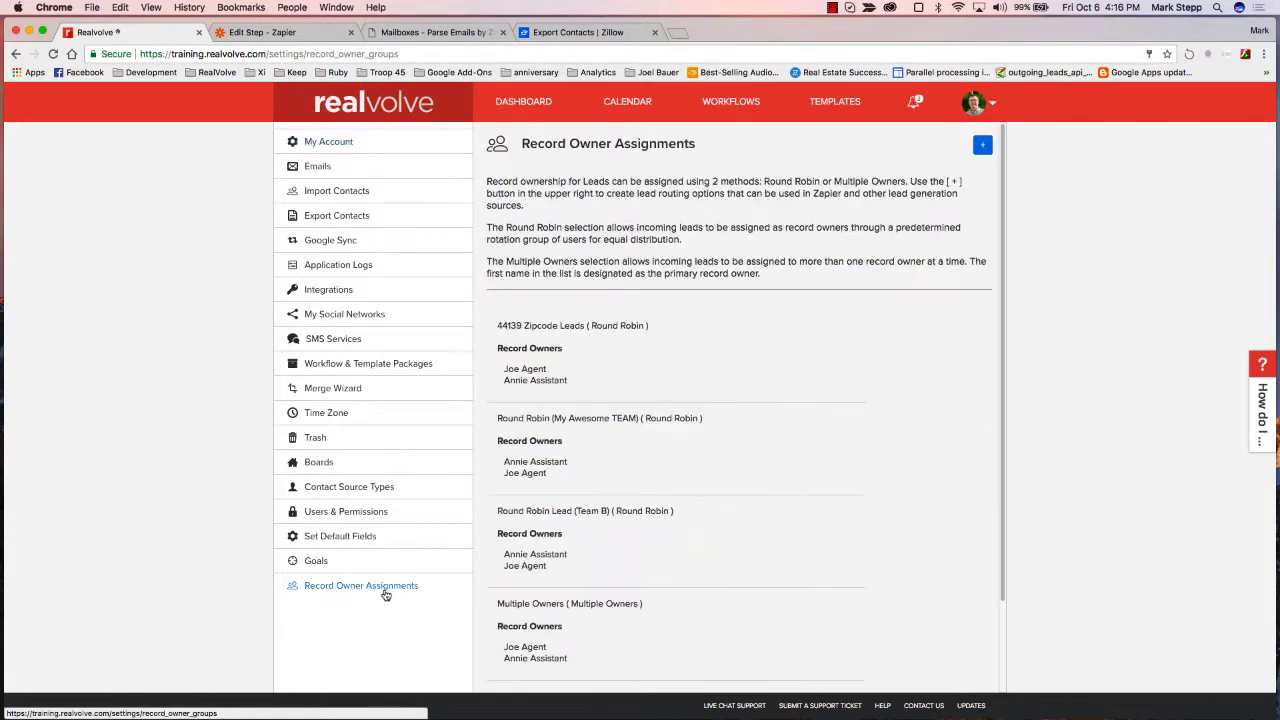
{"action": "mouse_move", "coordinate": [813, 574]}
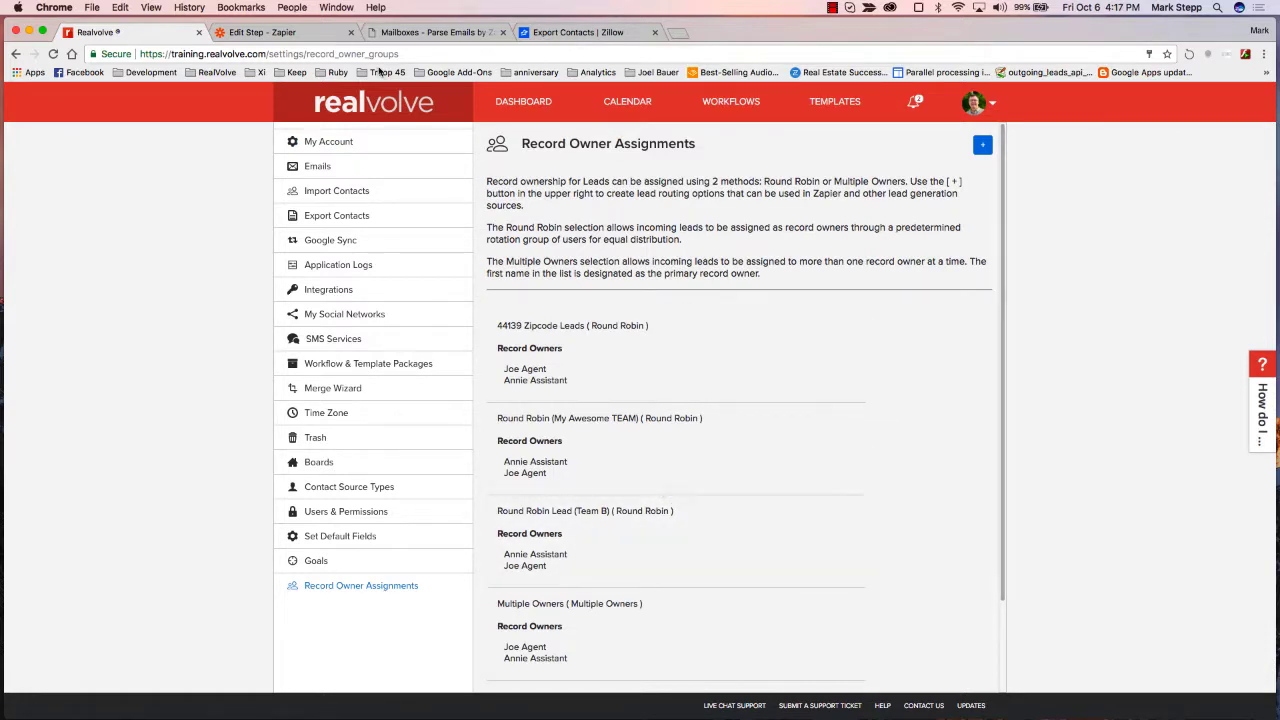
{"action": "left_click", "coordinate": [296, 37]}
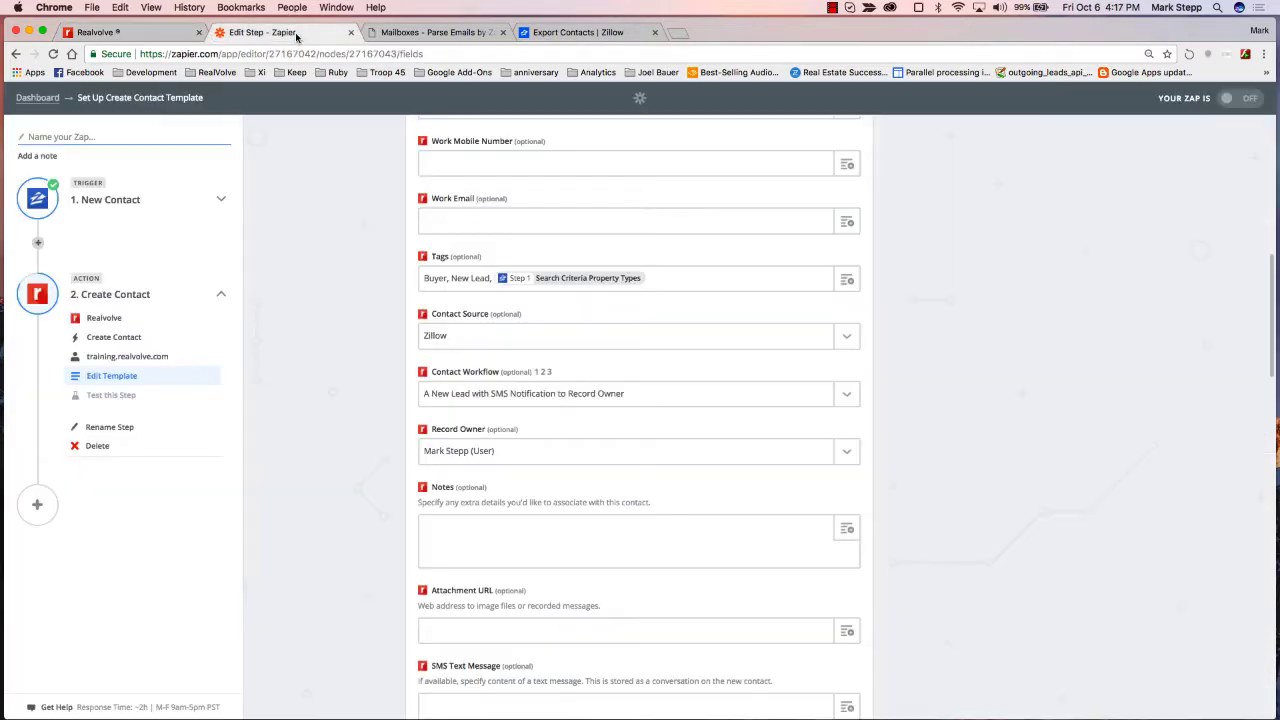
{"action": "left_click", "coordinate": [168, 33]}
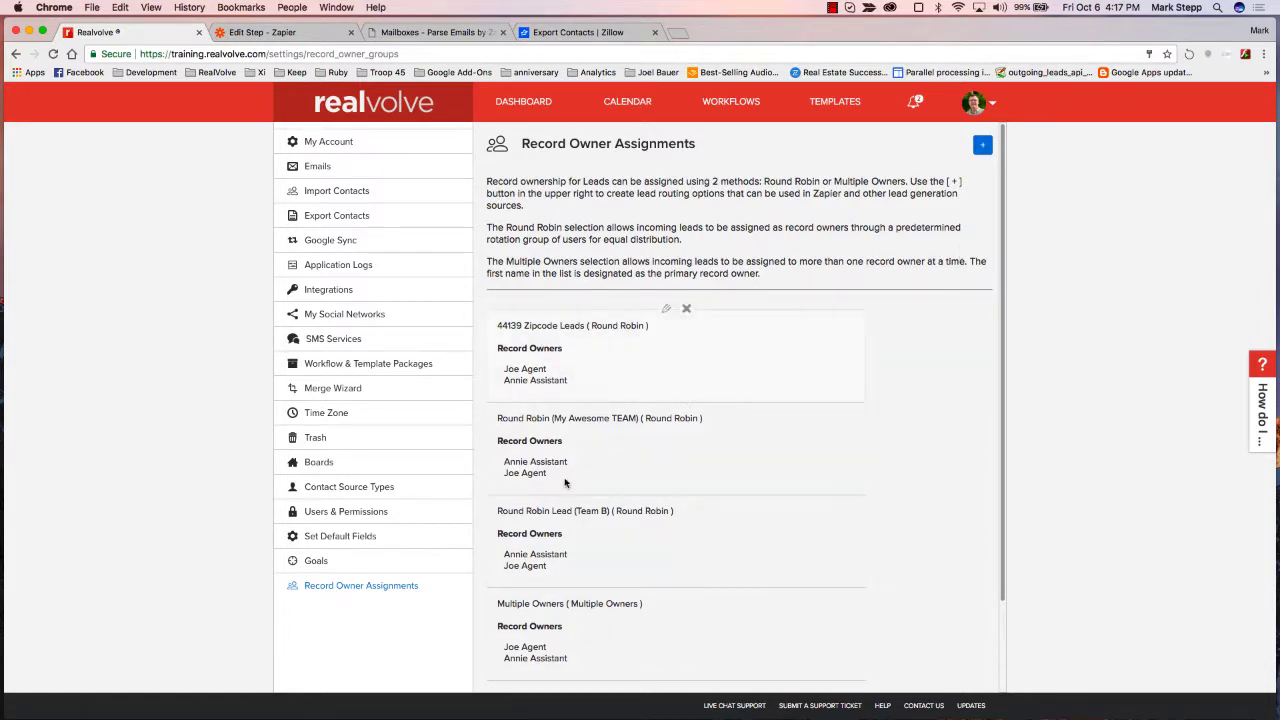
Step: Create and save a Round Robin record owner assignment titled My Zillow Leads with both available users as record owners
{"action": "left_click", "coordinate": [983, 146]}
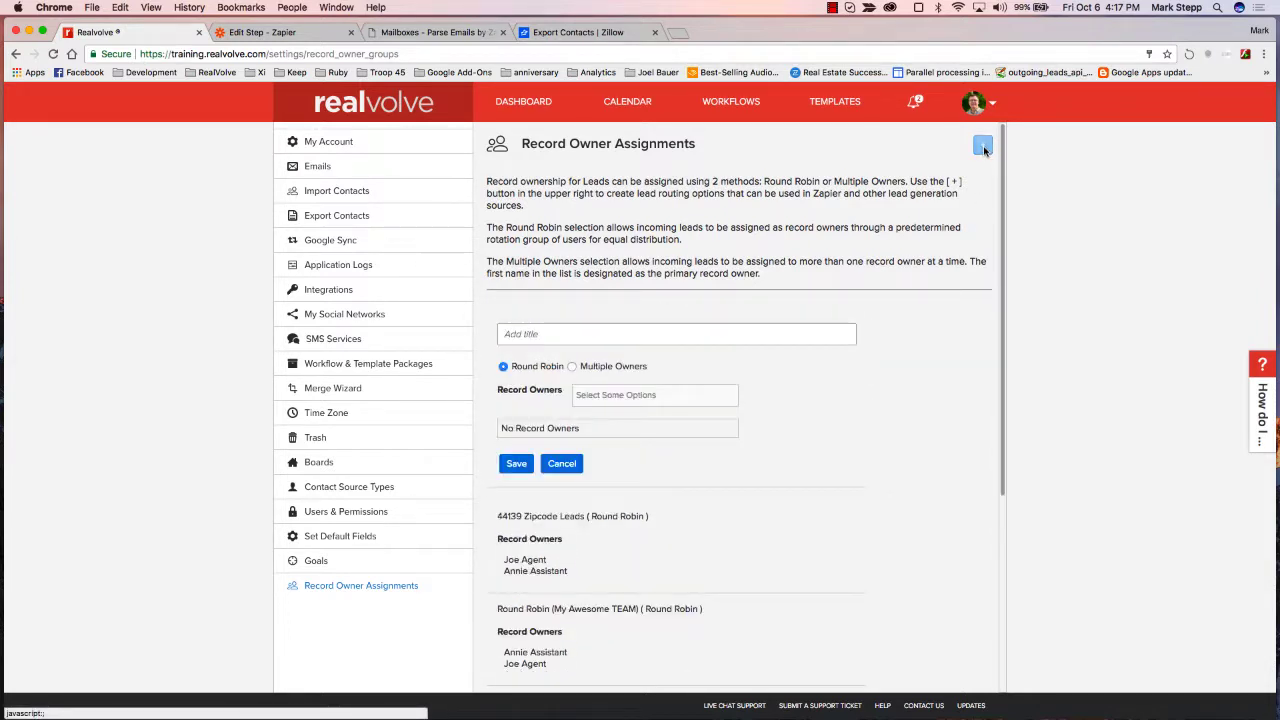
{"action": "left_click", "coordinate": [530, 335]}
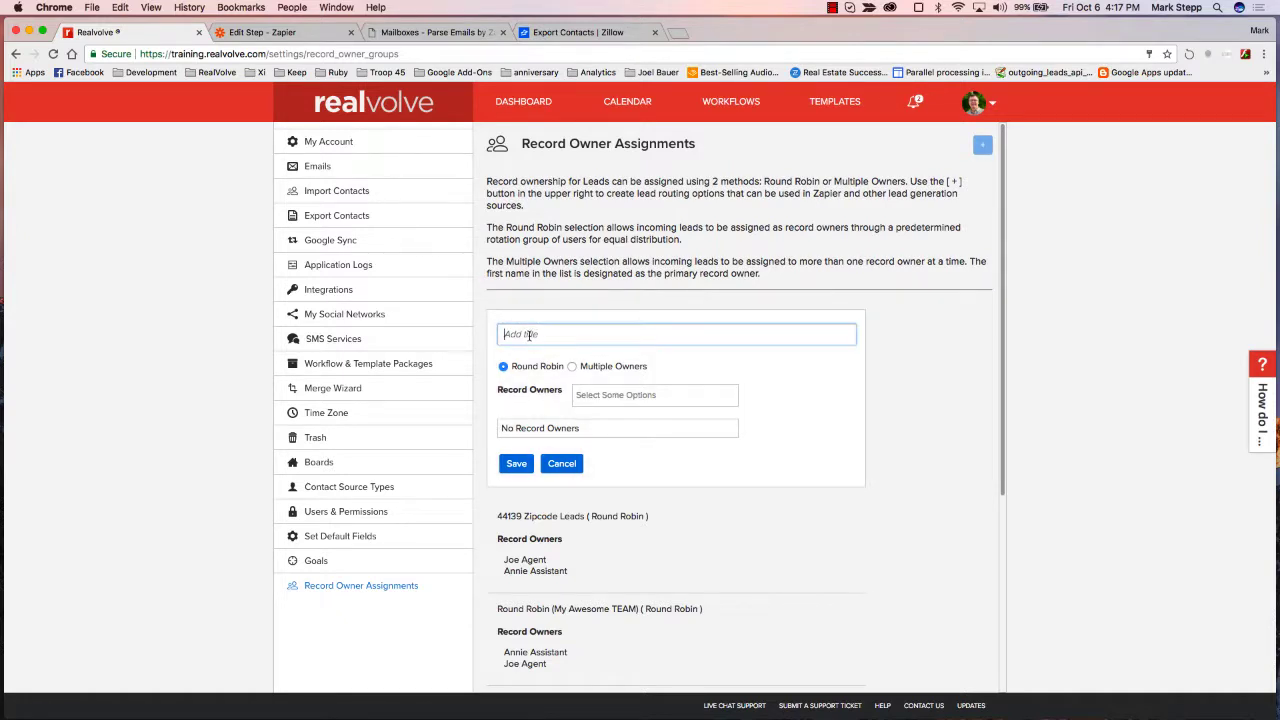
{"action": "type", "text": "My Zillow Leads"}
{"action": "left_click", "coordinate": [610, 396]}
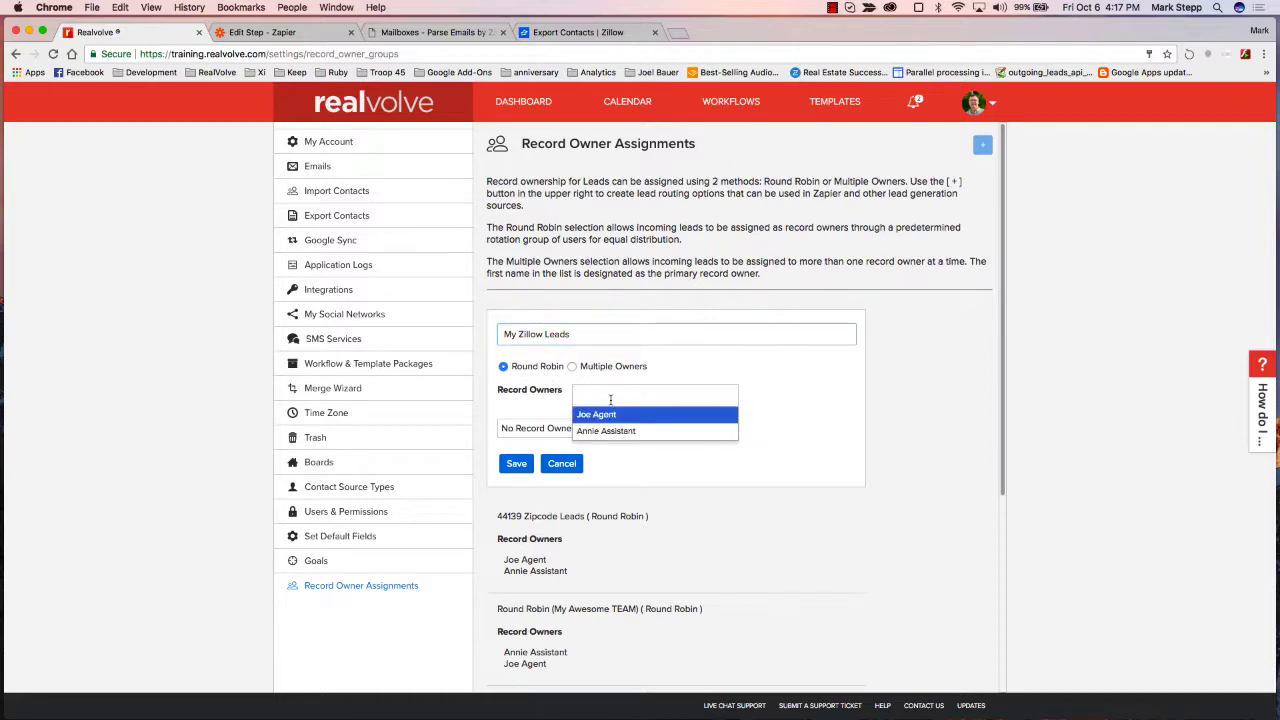
{"action": "left_click", "coordinate": [613, 415]}
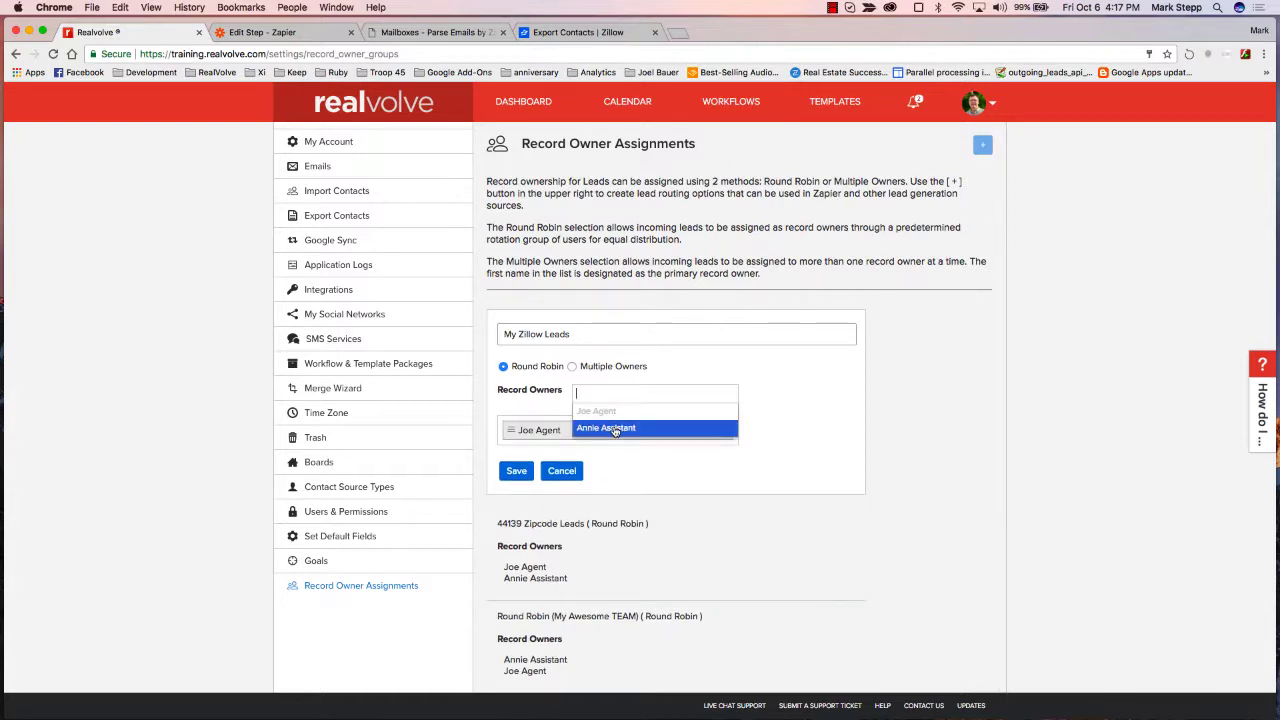
{"action": "left_click", "coordinate": [614, 429]}
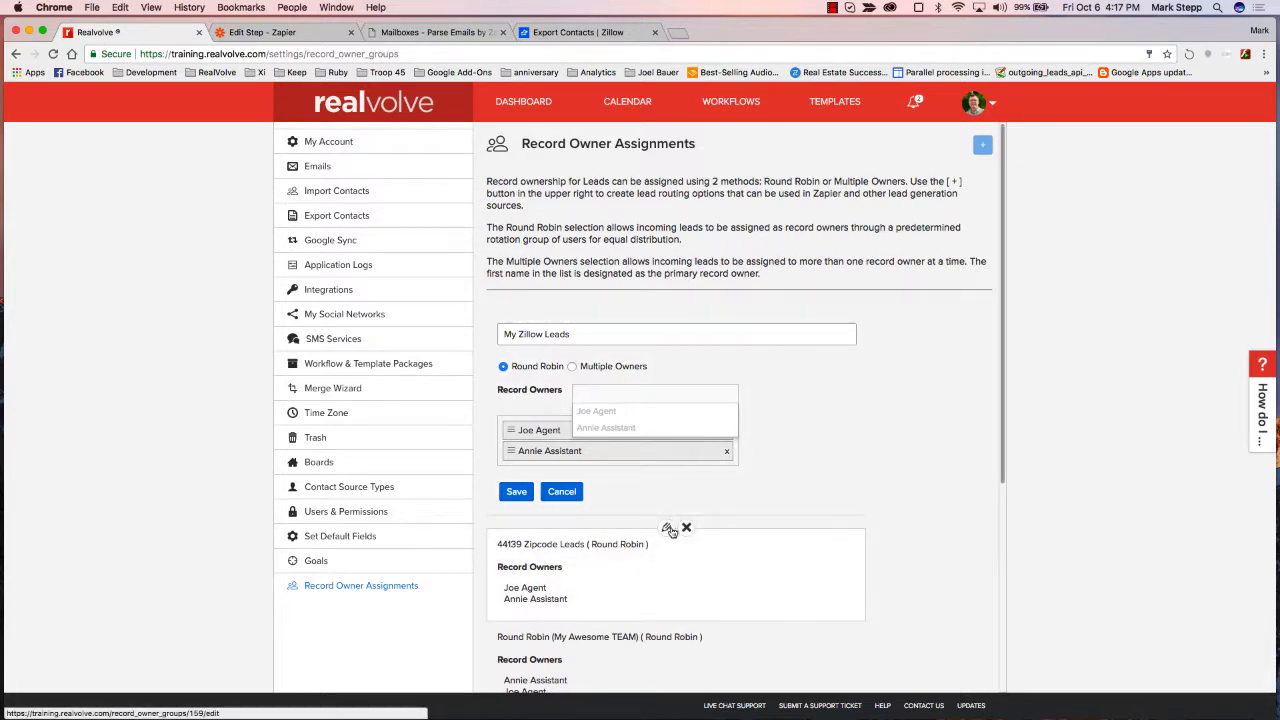
{"action": "left_click", "coordinate": [517, 491]}
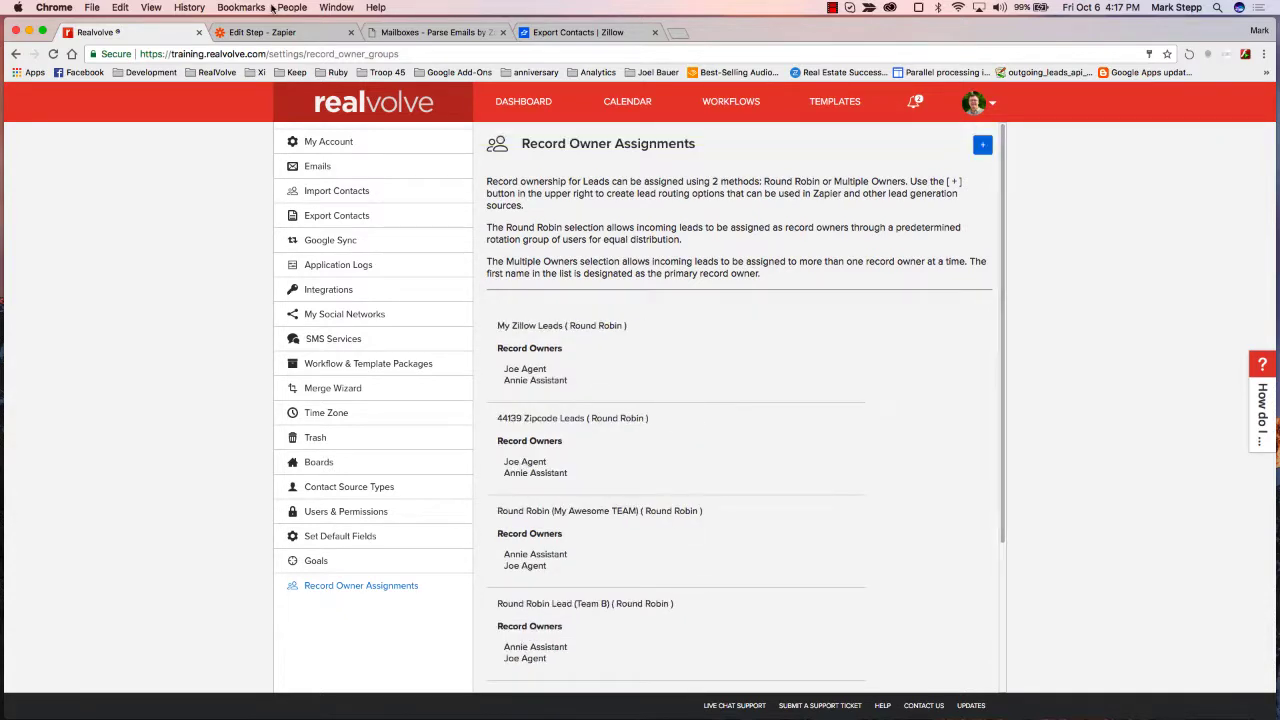
Step: Return to Zapier and set the Record Owner to the My Zillow Leads round robin assignment
{"action": "left_click", "coordinate": [280, 36]}
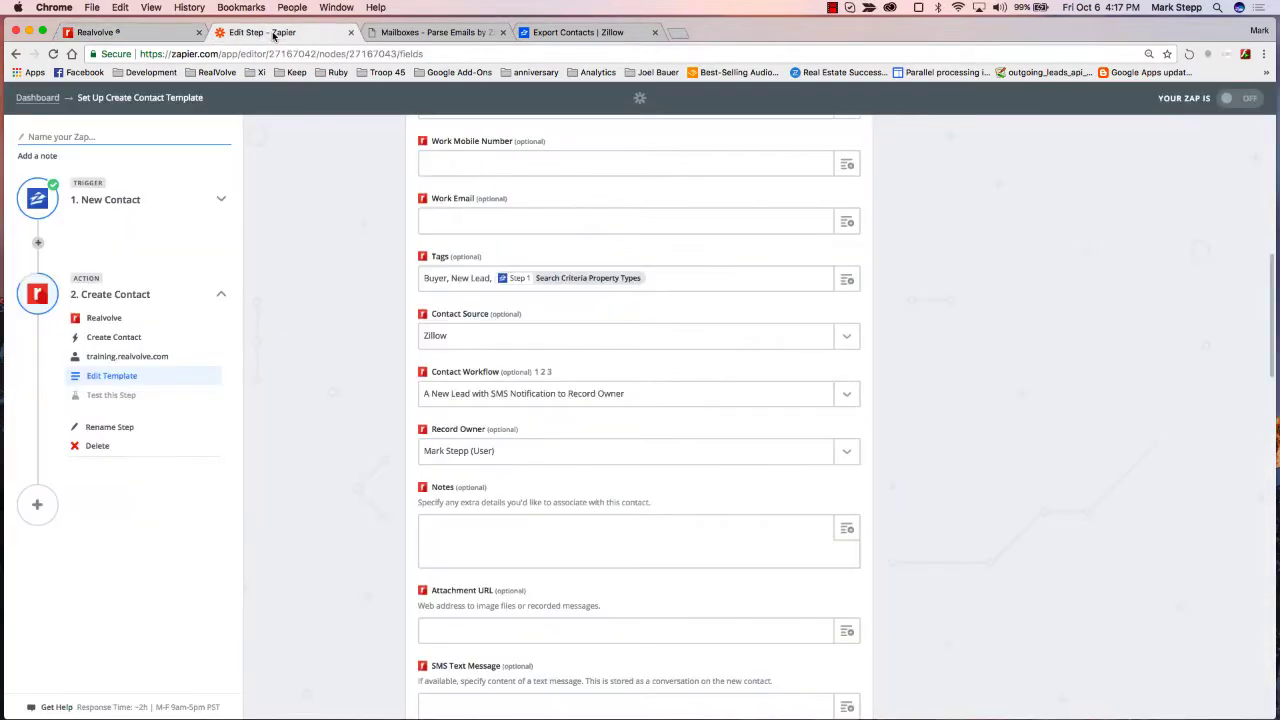
{"action": "left_click", "coordinate": [849, 452]}
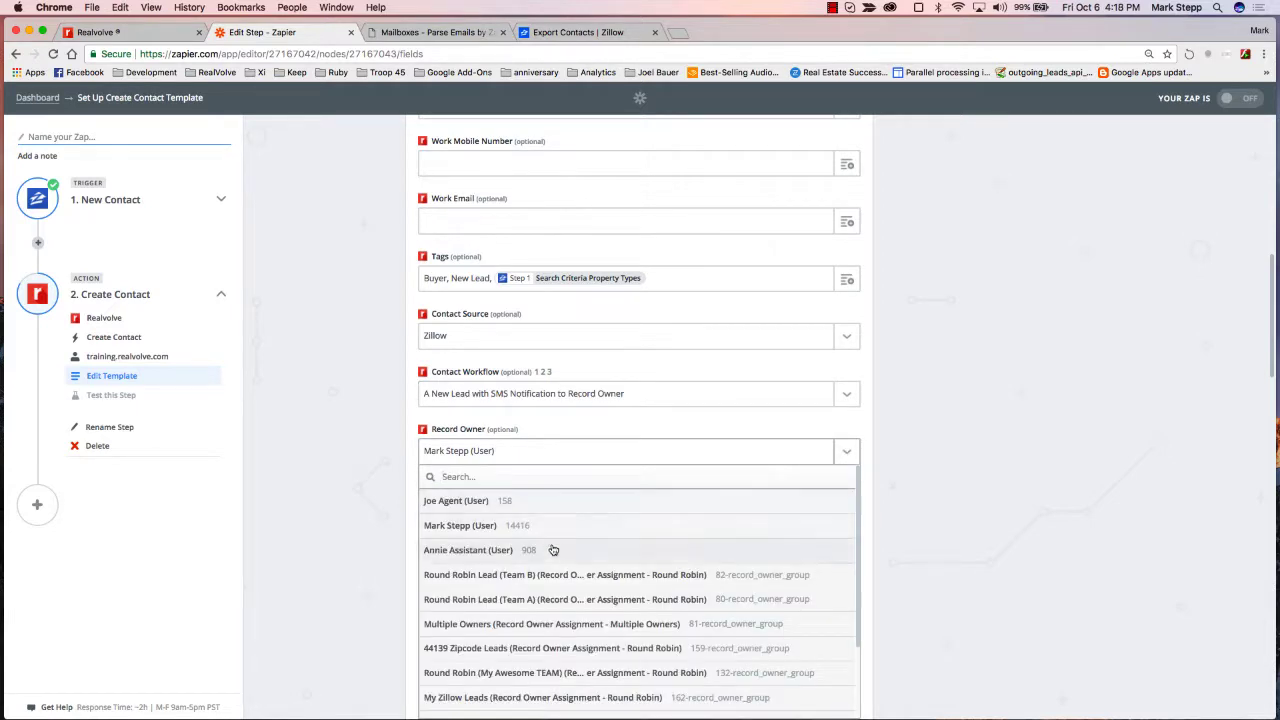
{"action": "scroll", "coordinate": [553, 550], "scroll_direction": "down", "scroll_amount": 2}
{"action": "scroll", "coordinate": [553, 550], "scroll_direction": "down", "scroll_amount": 1}
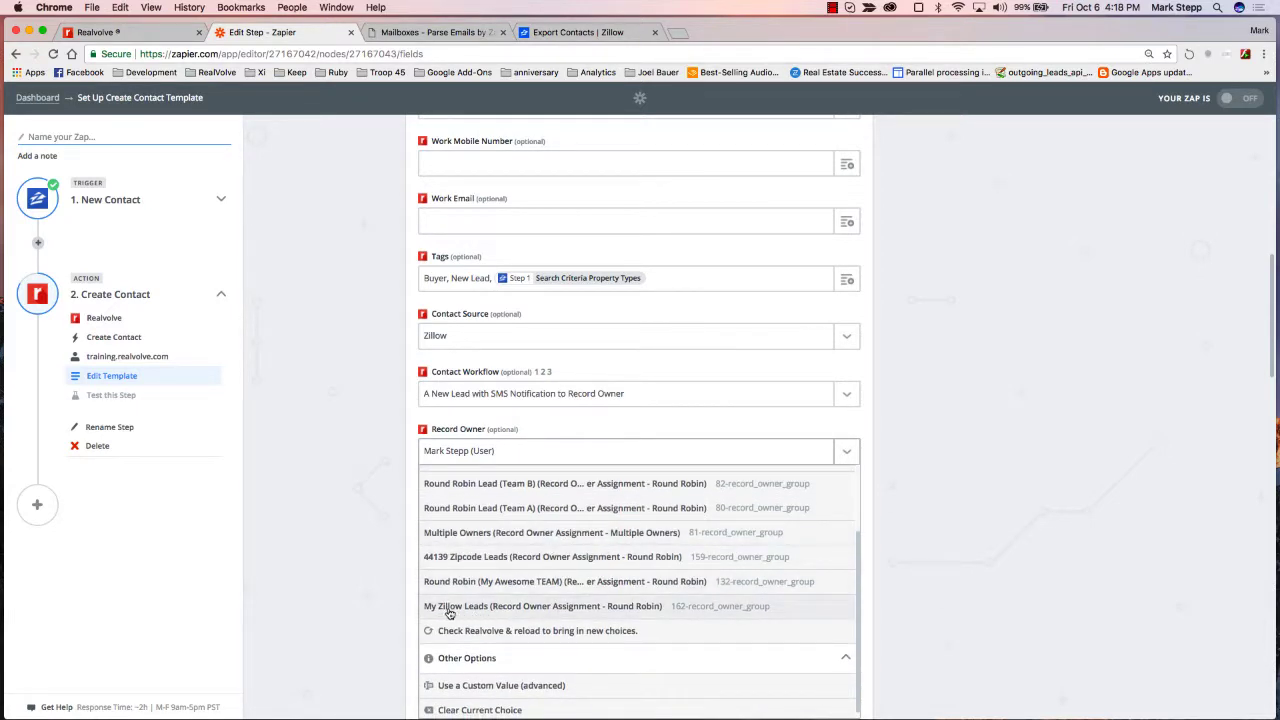
{"action": "left_click", "coordinate": [521, 607]}
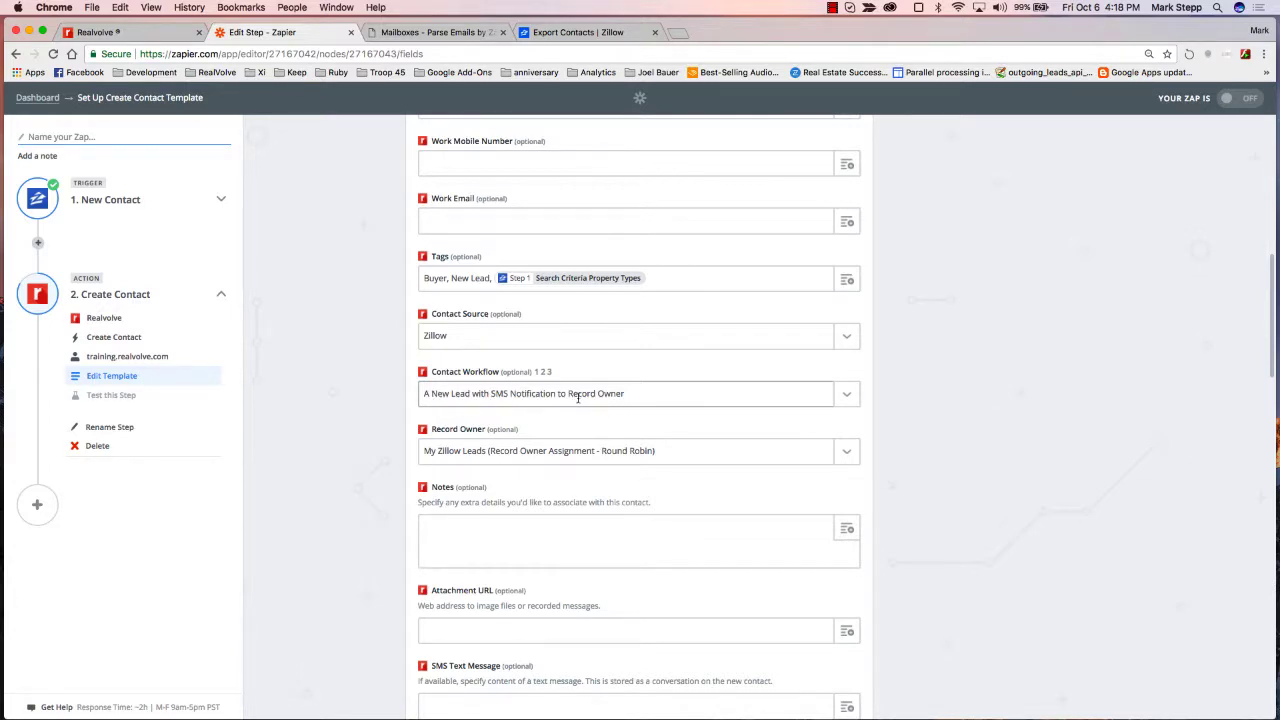
Step: Switch to Realvolve and examine the activities of the workflow A New Lead with SMS Notification to Record Owner
{"action": "left_click", "coordinate": [150, 38]}
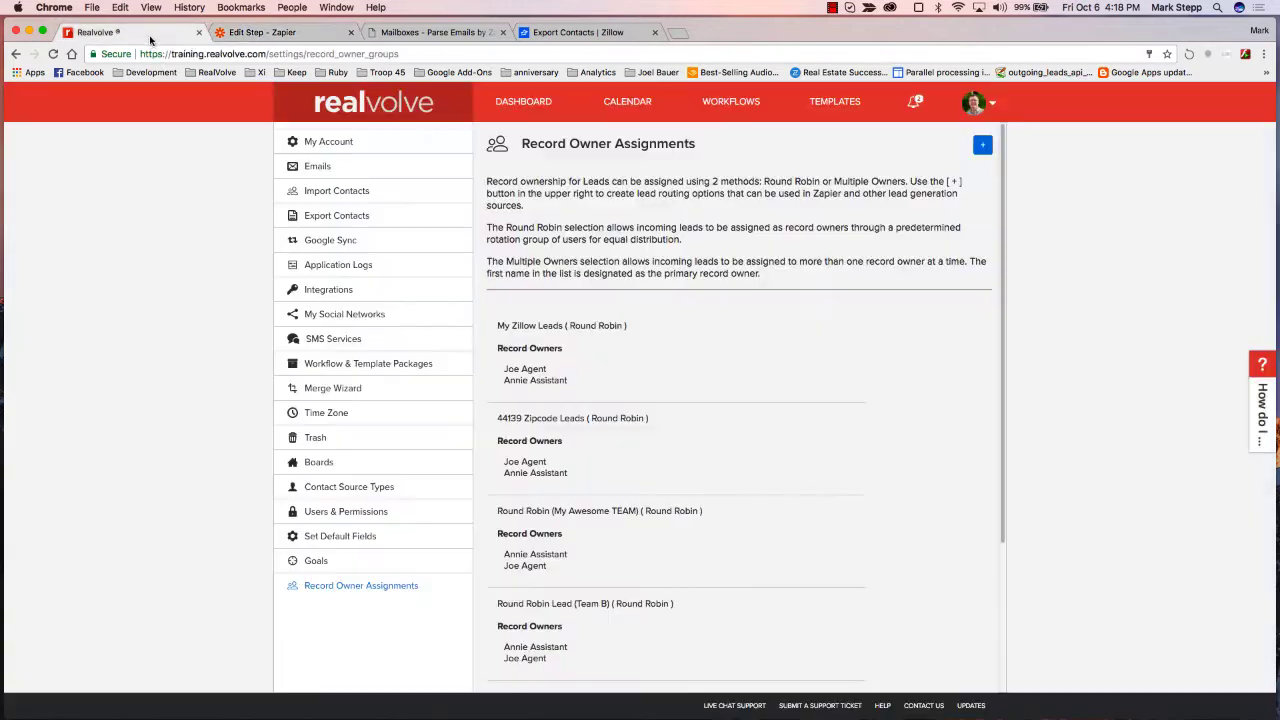
{"action": "left_click", "coordinate": [742, 113]}
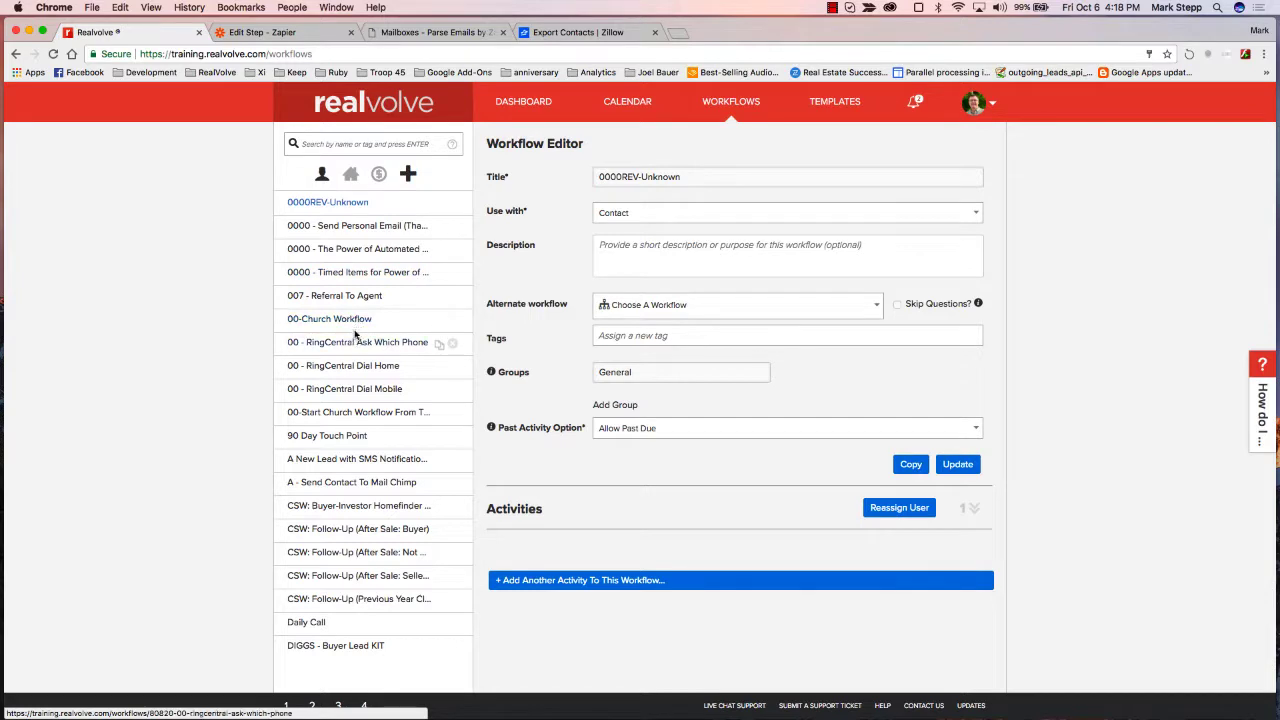
{"action": "left_click", "coordinate": [357, 462]}
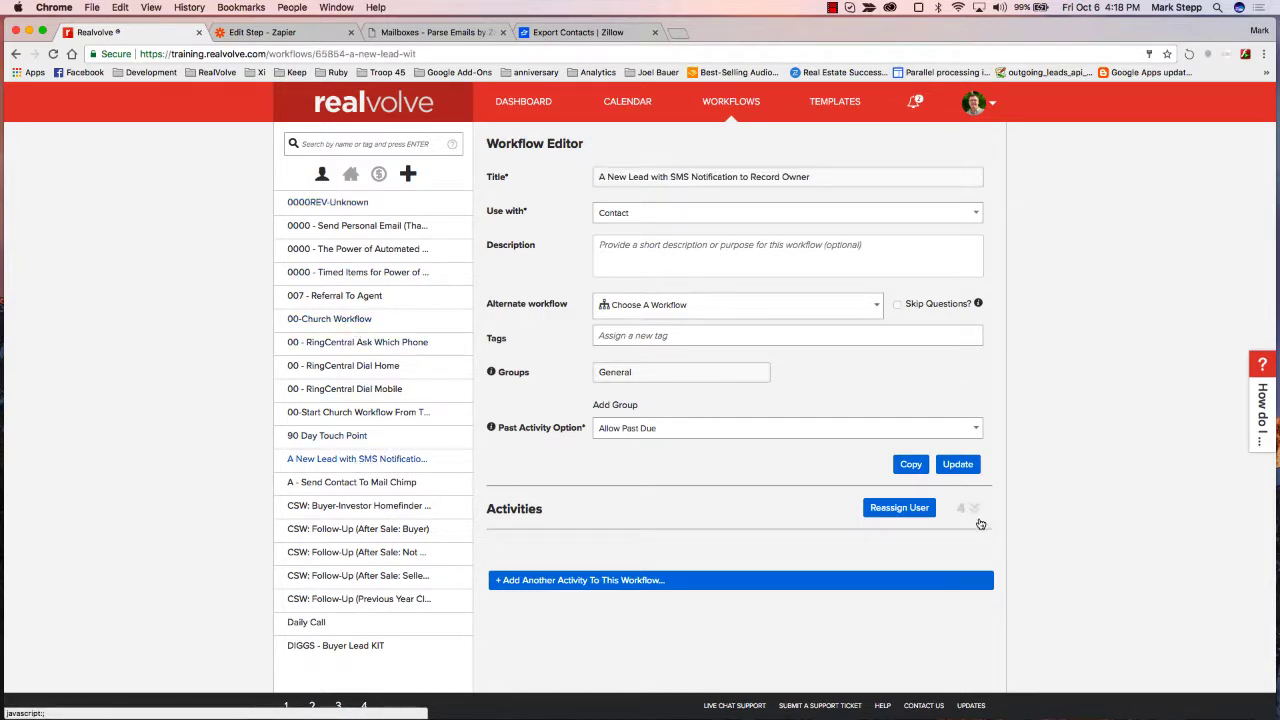
{"action": "left_click", "coordinate": [975, 510]}
{"action": "scroll", "coordinate": [975, 513], "scroll_direction": "down", "scroll_amount": 1}
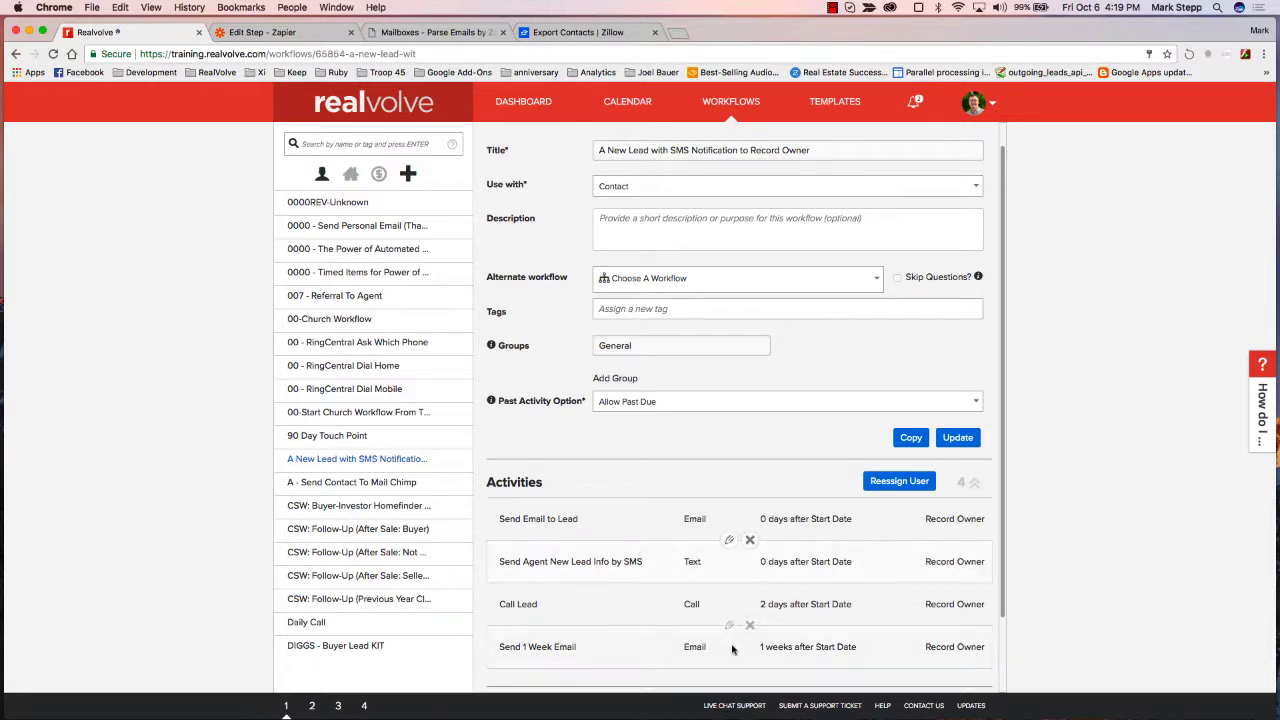
Step: Return to Zapier and map the Zillow field Contact Info Contact Message into Notes
{"action": "key", "text": "ctrl+Tab"}
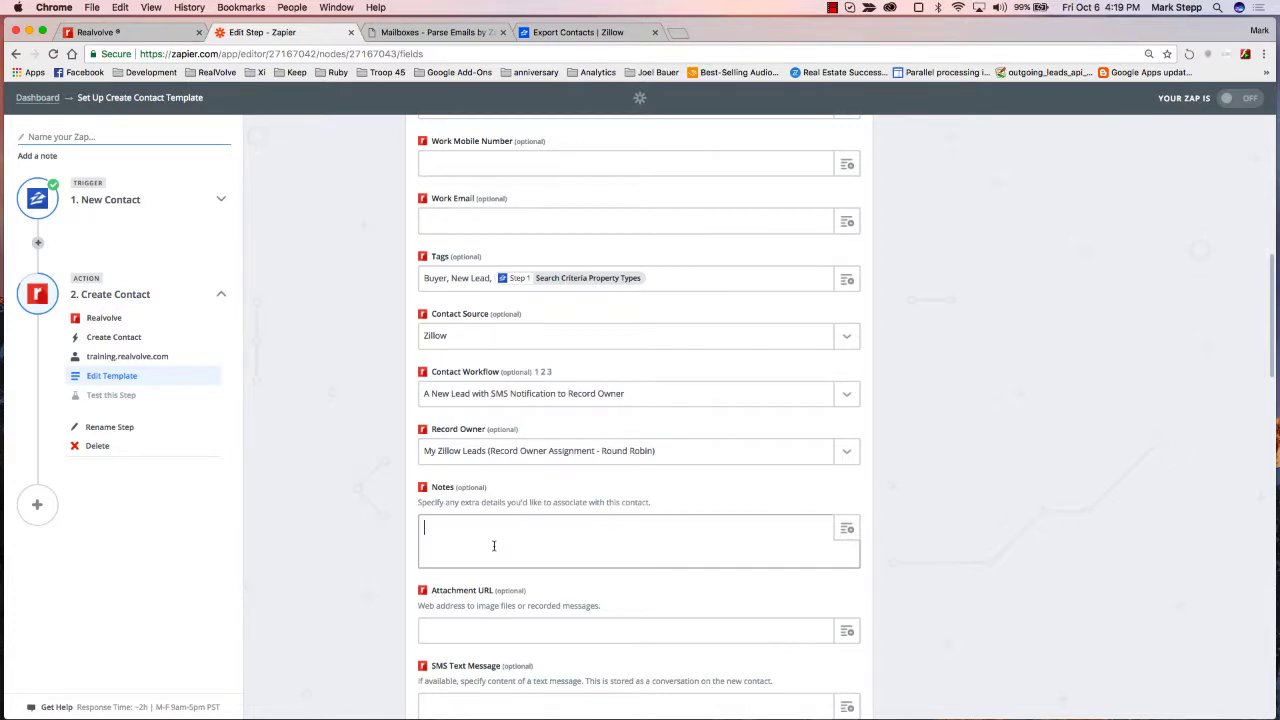
{"action": "left_click", "coordinate": [846, 528]}
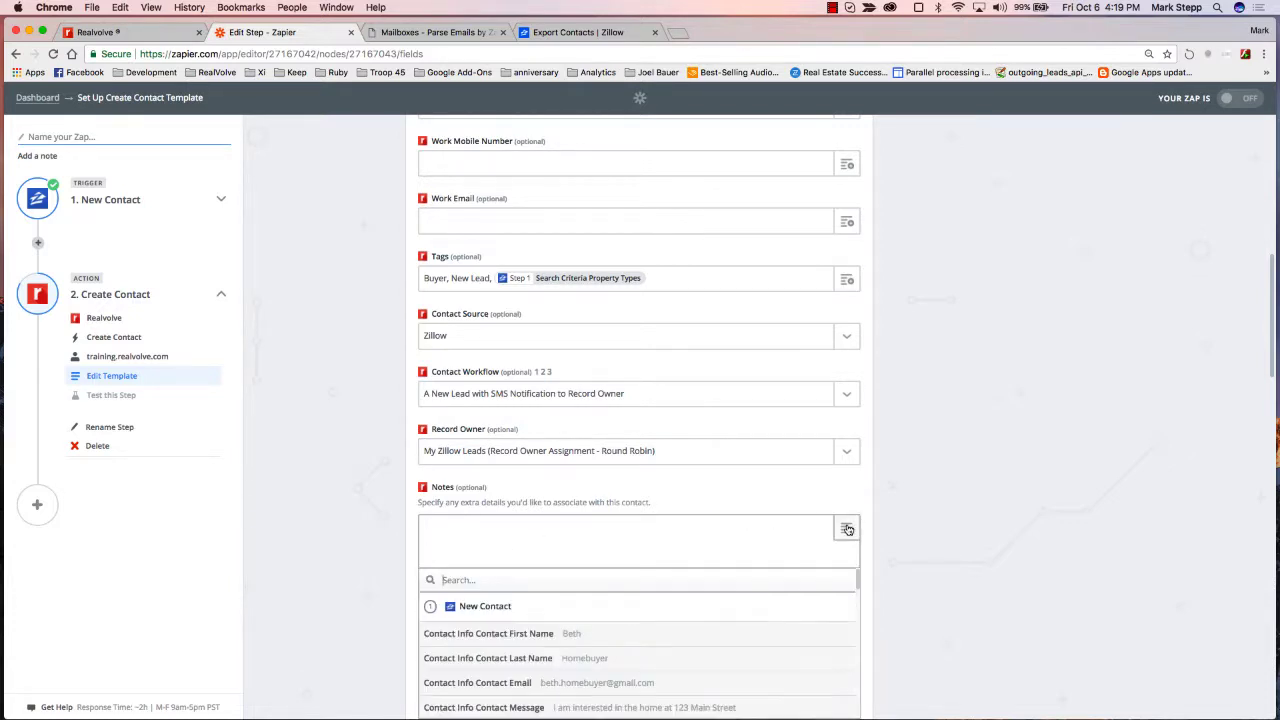
{"action": "scroll", "coordinate": [703, 623], "scroll_direction": "down", "scroll_amount": 2}
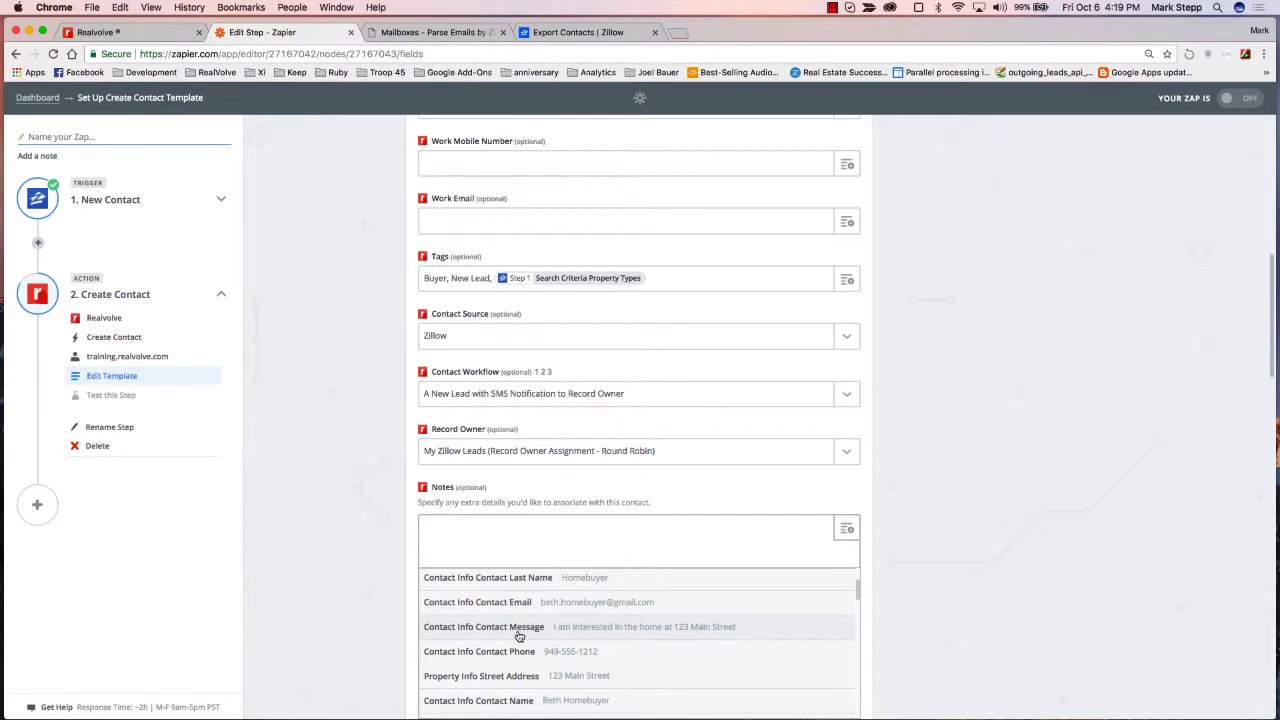
{"action": "left_click", "coordinate": [519, 636]}
Step: End the message line in Notes with <br> and add a second line, List Price:, followed by the Zillow field Property Info Listing Price
{"action": "scroll", "coordinate": [817, 526], "scroll_direction": "down", "scroll_amount": 3}
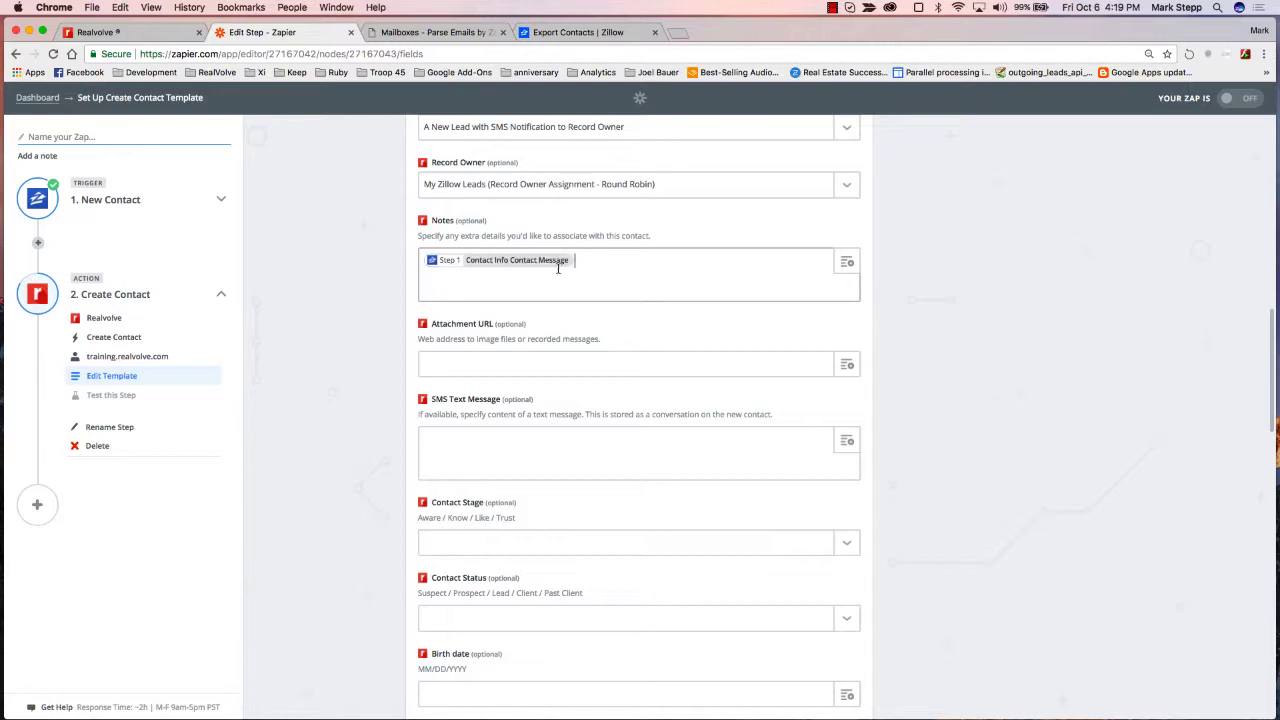
{"action": "type", "text": "<br>"}
{"action": "key", "text": "Return"}
{"action": "left_click", "coordinate": [847, 264]}
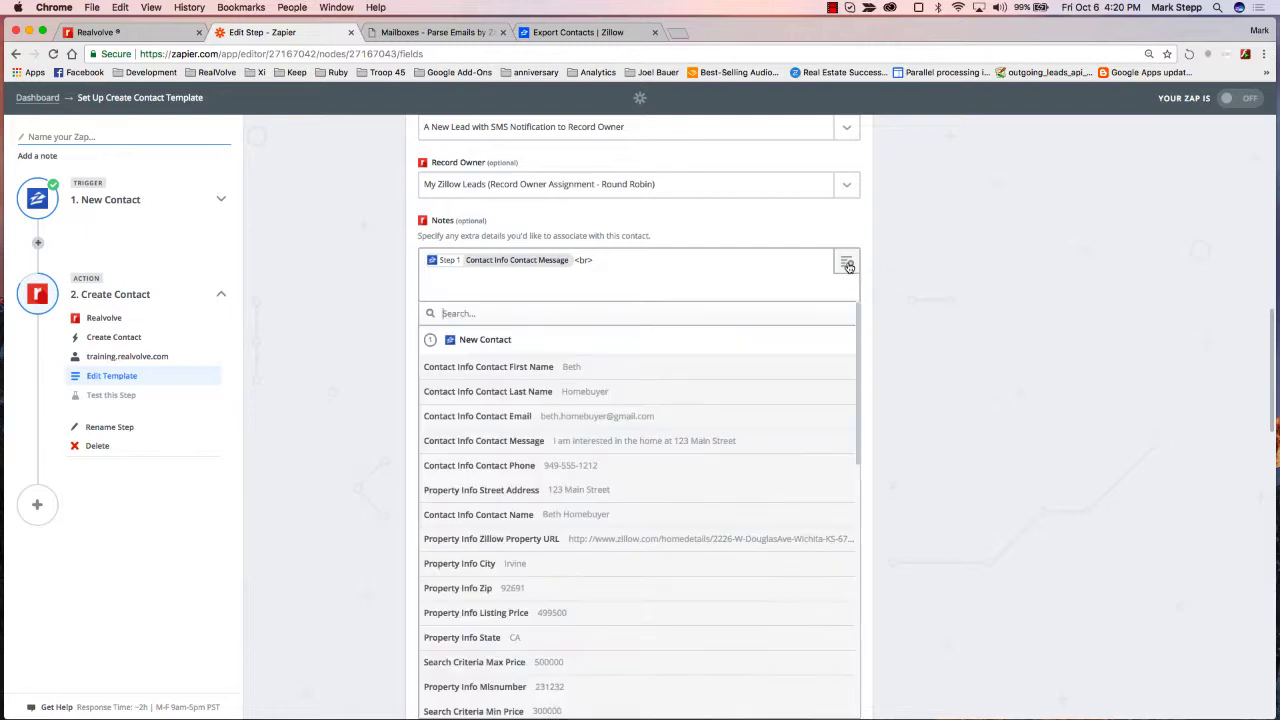
{"action": "scroll", "coordinate": [596, 541], "scroll_direction": "down", "scroll_amount": 3}
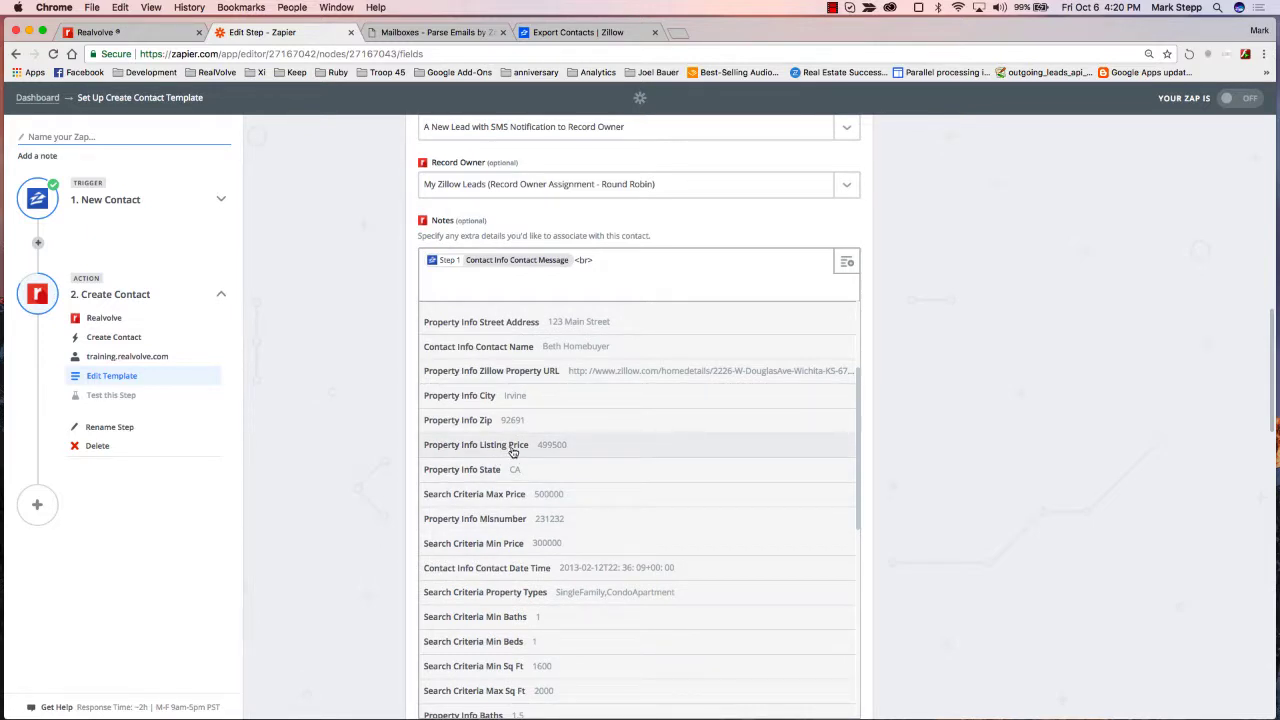
{"action": "left_click", "coordinate": [513, 450]}
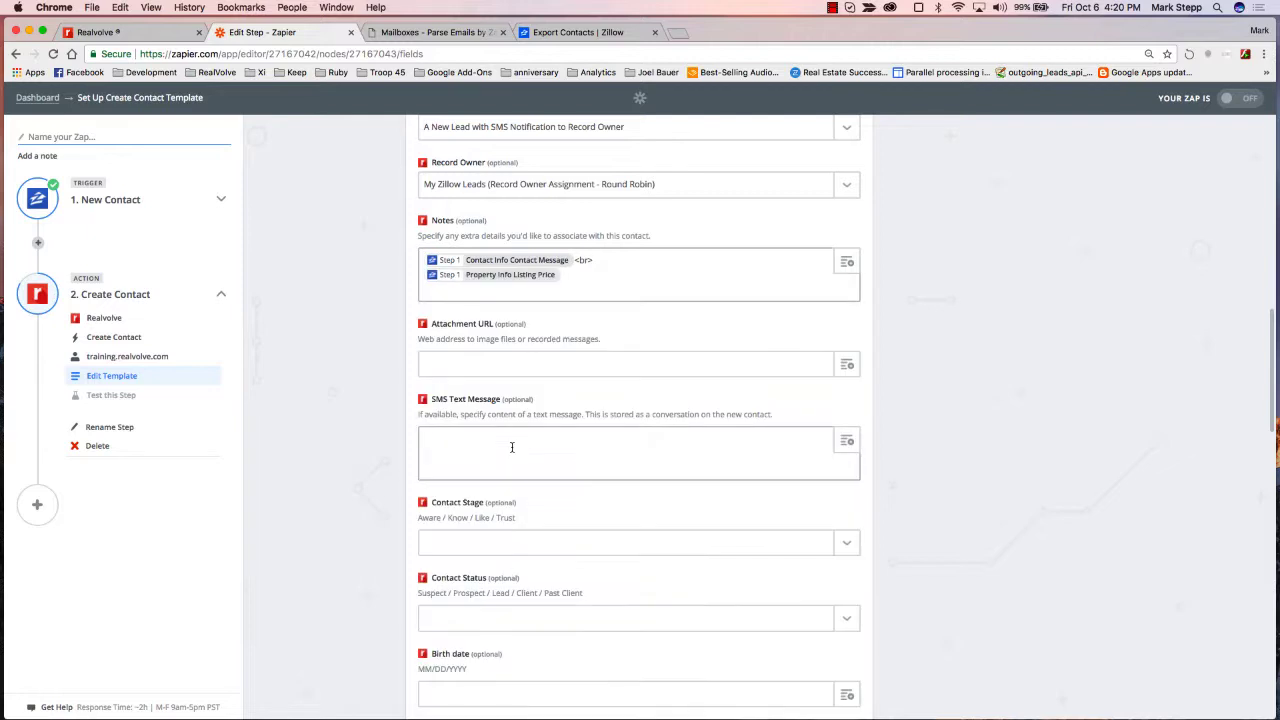
{"action": "left_click", "coordinate": [523, 278]}
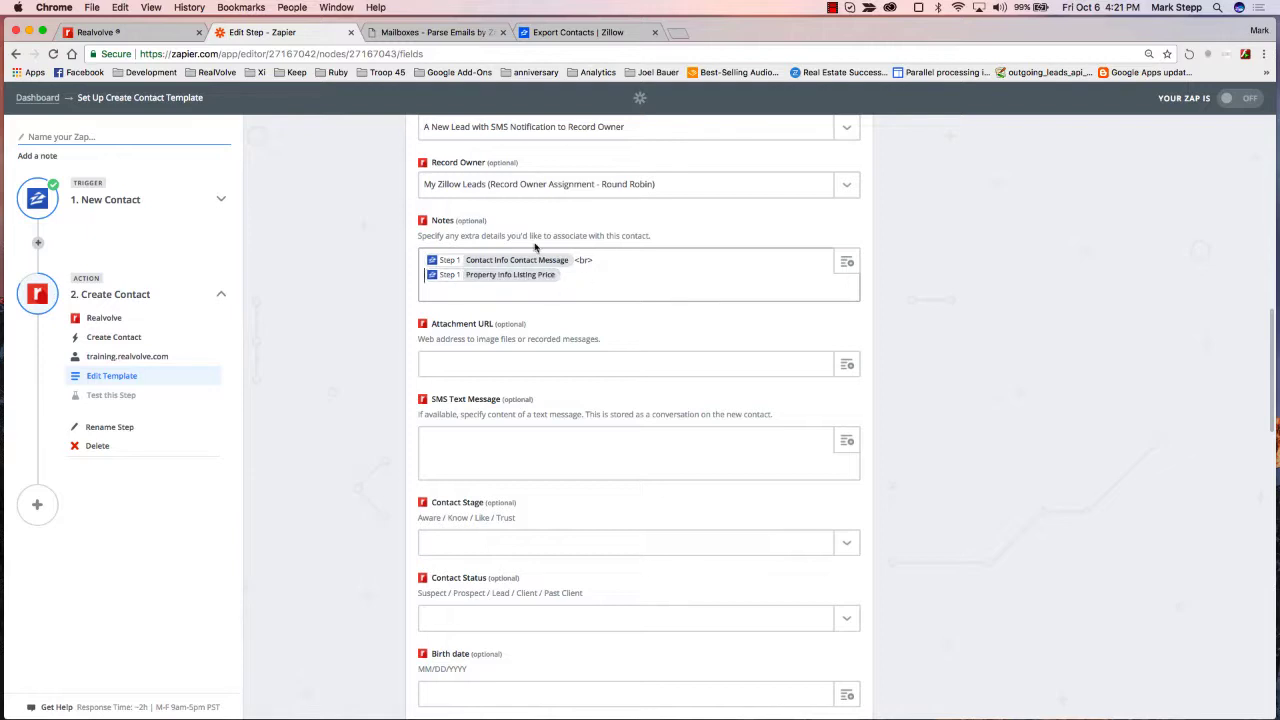
{"action": "type", "text": "List"}
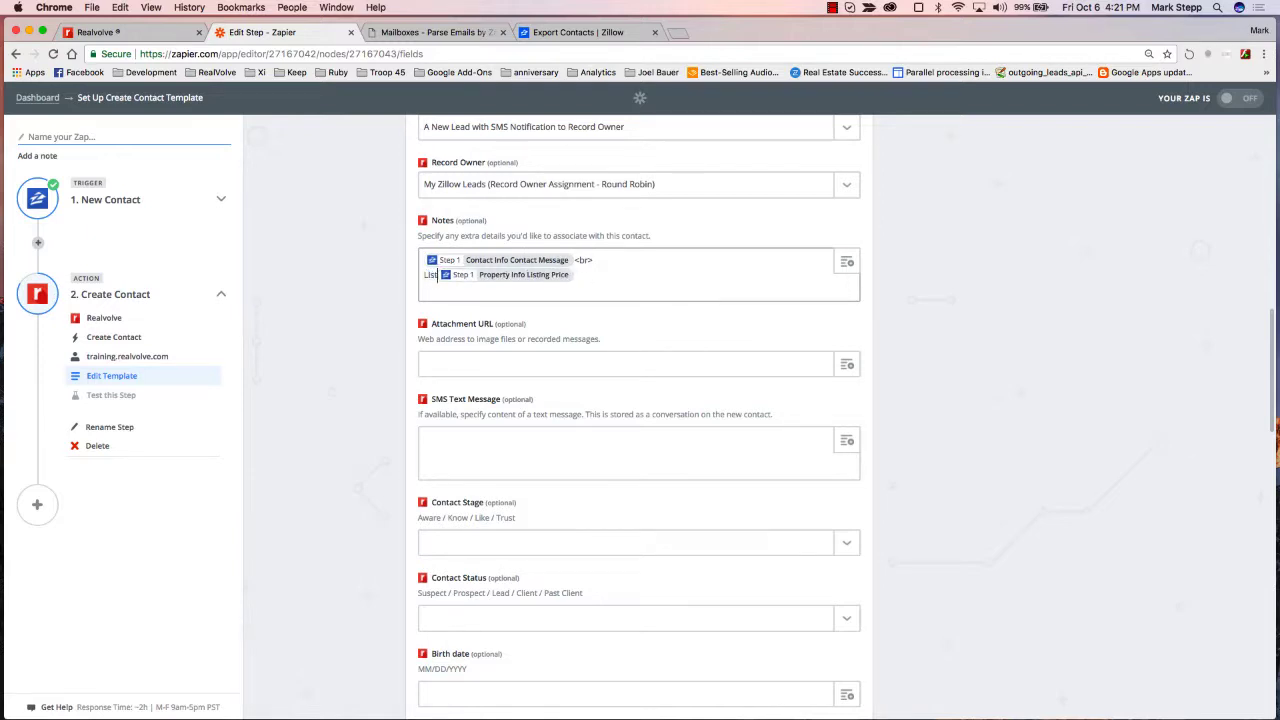
{"action": "type", "text": " Price:"}
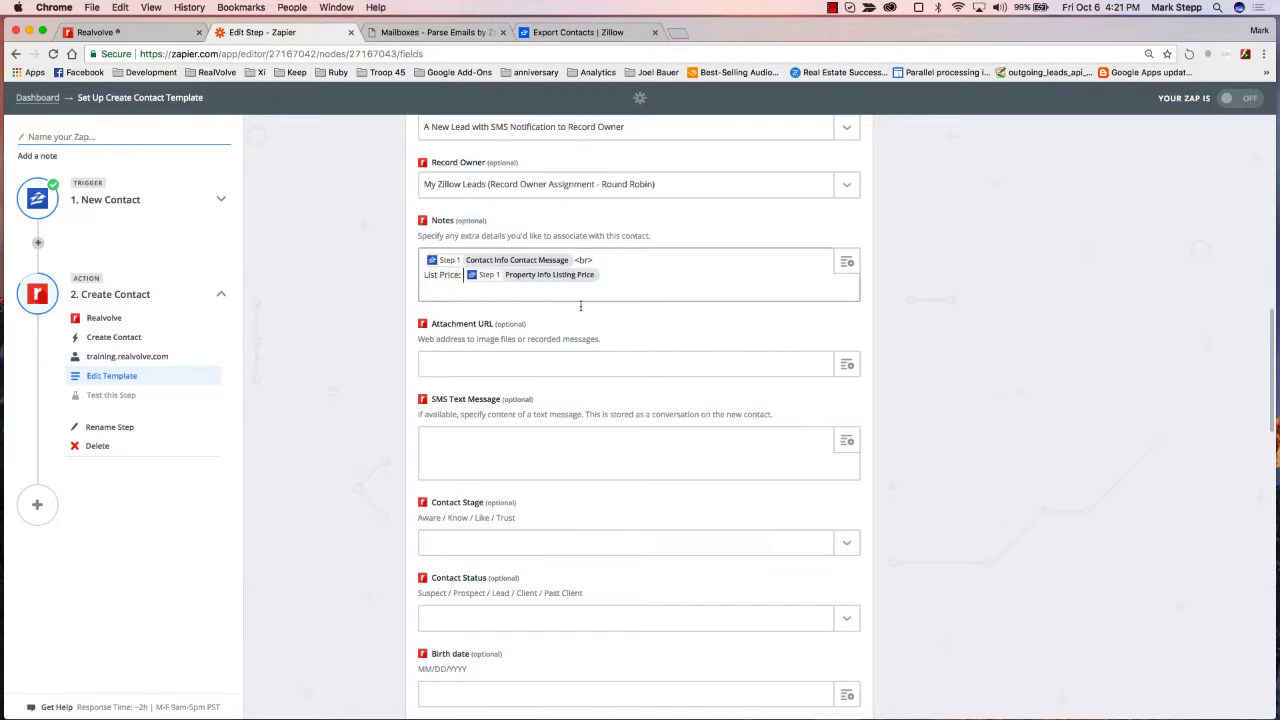
Step: End the List Price line in Notes with <br> and add a Min Price: line mapped to Search Criteria Min Price
{"action": "key", "text": "super+a"}
{"action": "key", "text": "Right"}
{"action": "type", "text": "<br>"}
{"action": "key", "text": "Return"}
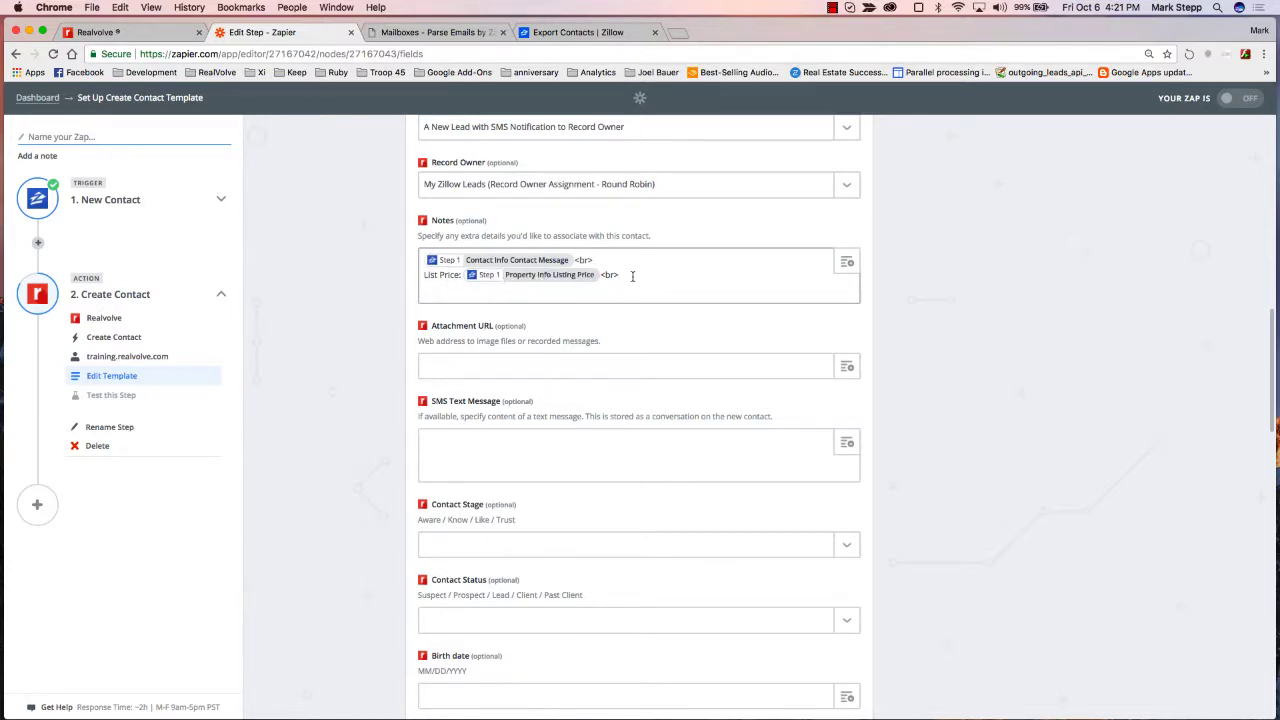
{"action": "type", "text": "Min"}
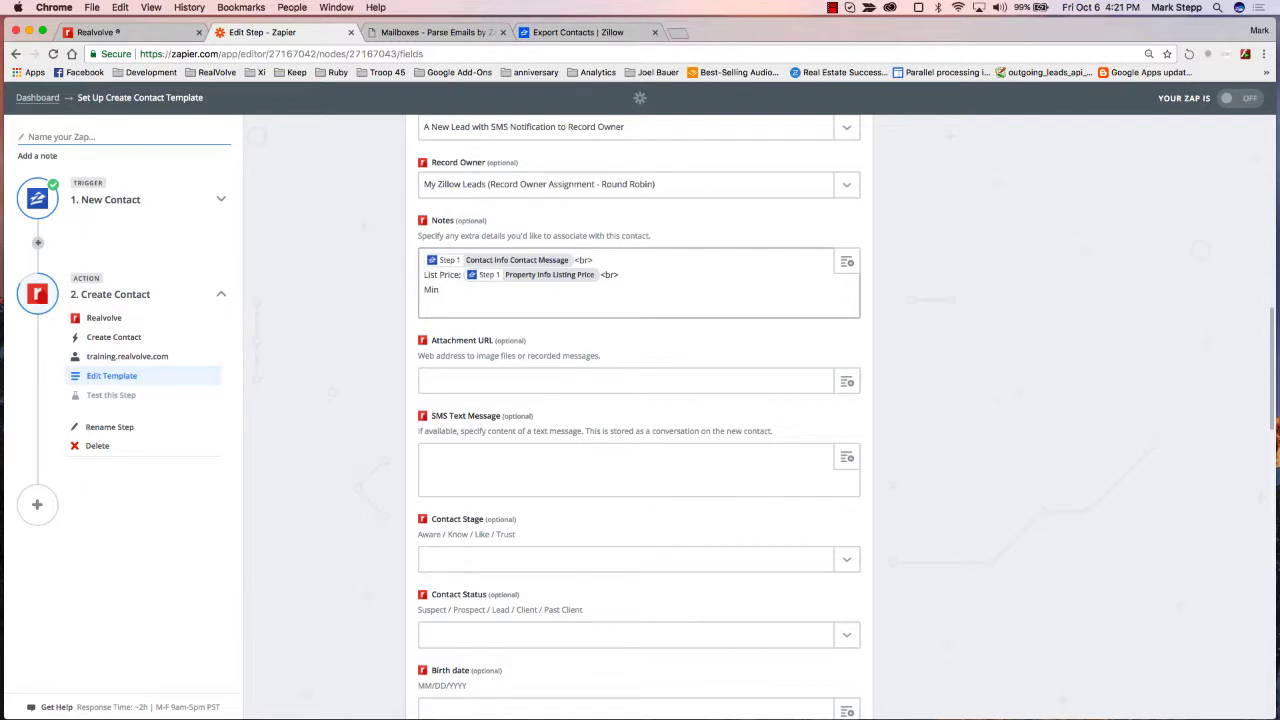
{"action": "type", "text": " Price:"}
{"action": "left_click", "coordinate": [845, 263]}
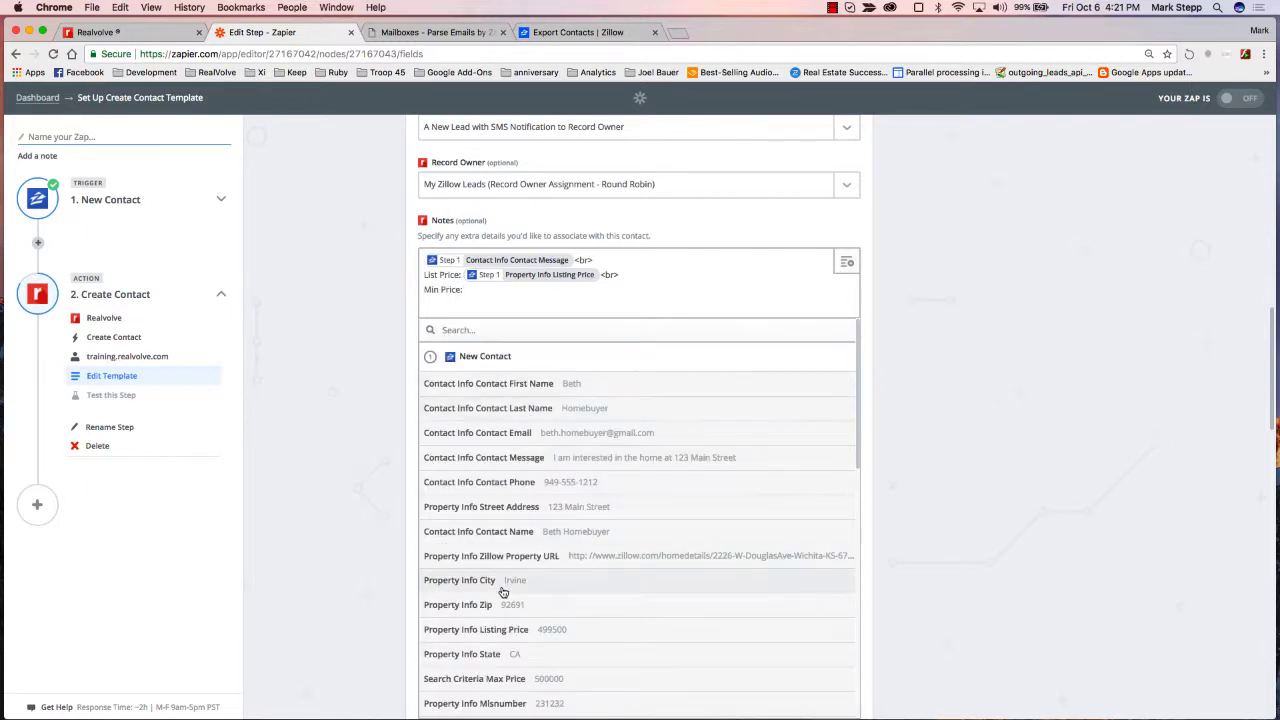
{"action": "scroll", "coordinate": [505, 588], "scroll_direction": "down", "scroll_amount": 3}
{"action": "scroll", "coordinate": [505, 592], "scroll_direction": "down", "scroll_amount": 1}
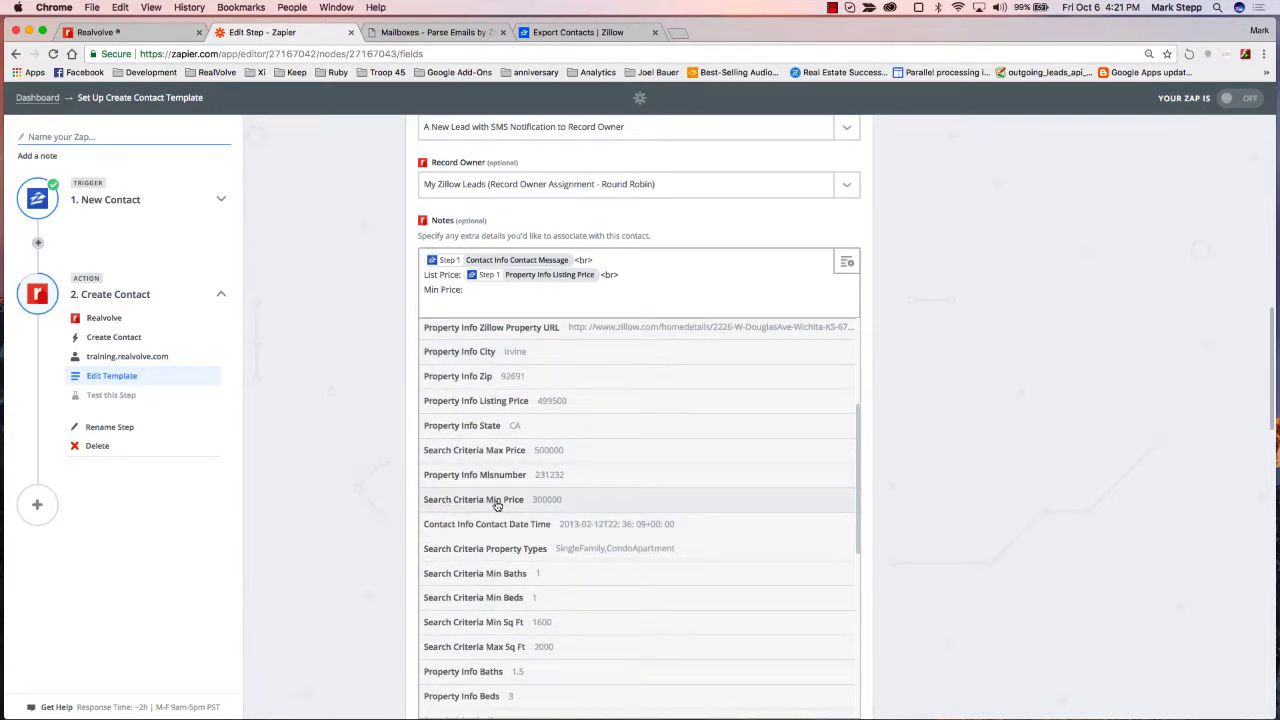
{"action": "left_click", "coordinate": [497, 505]}
Step: Append a hyphen and the Zillow field Search Criteria Max Price to the Min Price line in Notes
{"action": "type", "text": "-"}
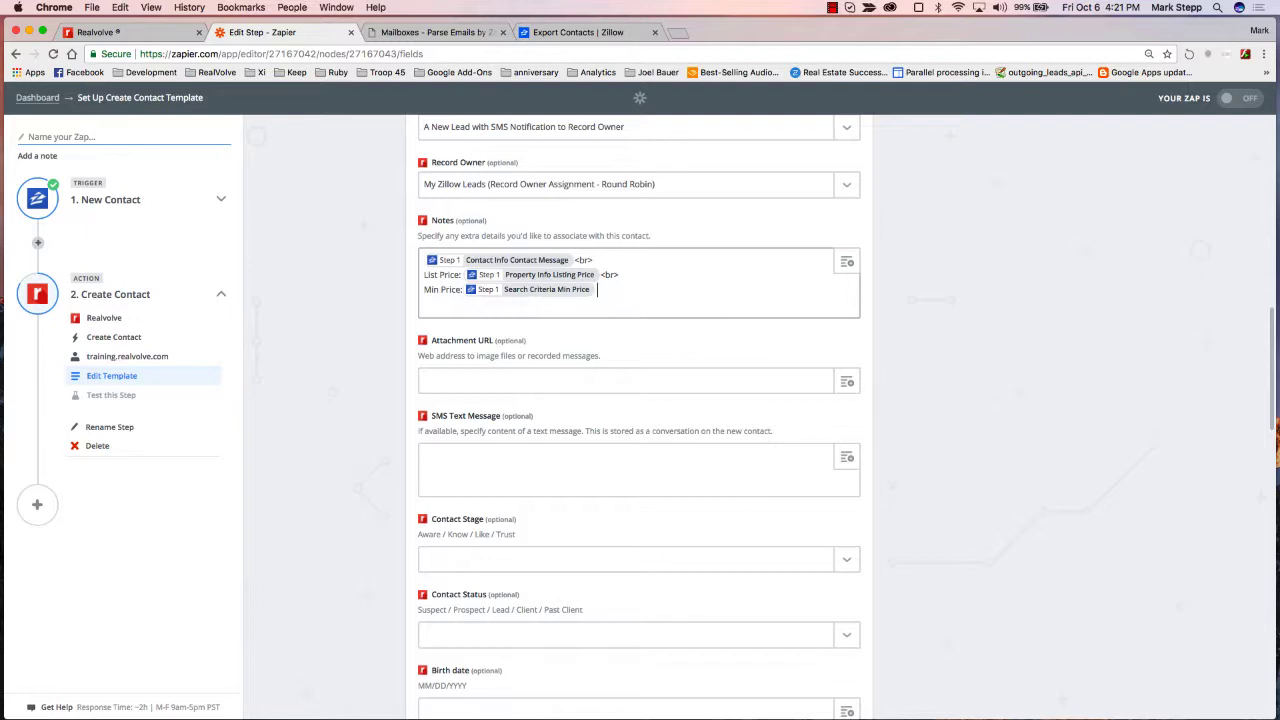
{"action": "left_click", "coordinate": [847, 262]}
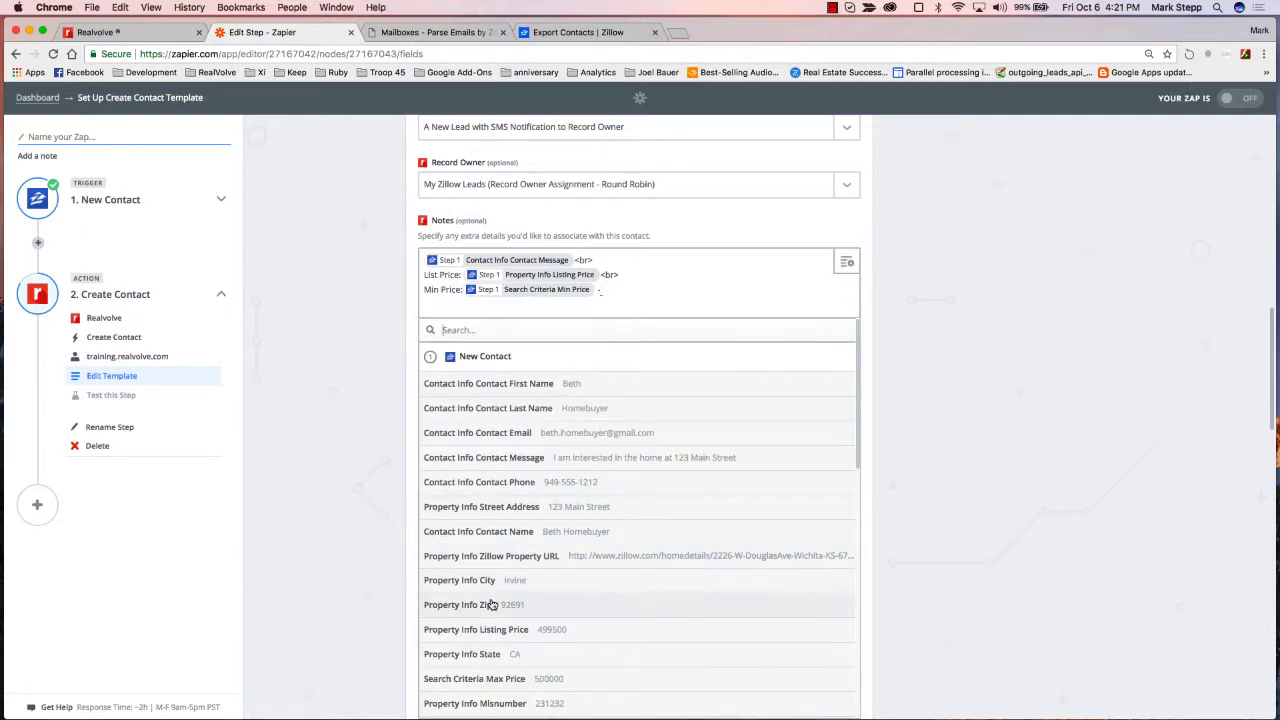
{"action": "scroll", "coordinate": [528, 580], "scroll_direction": "down", "scroll_amount": 3}
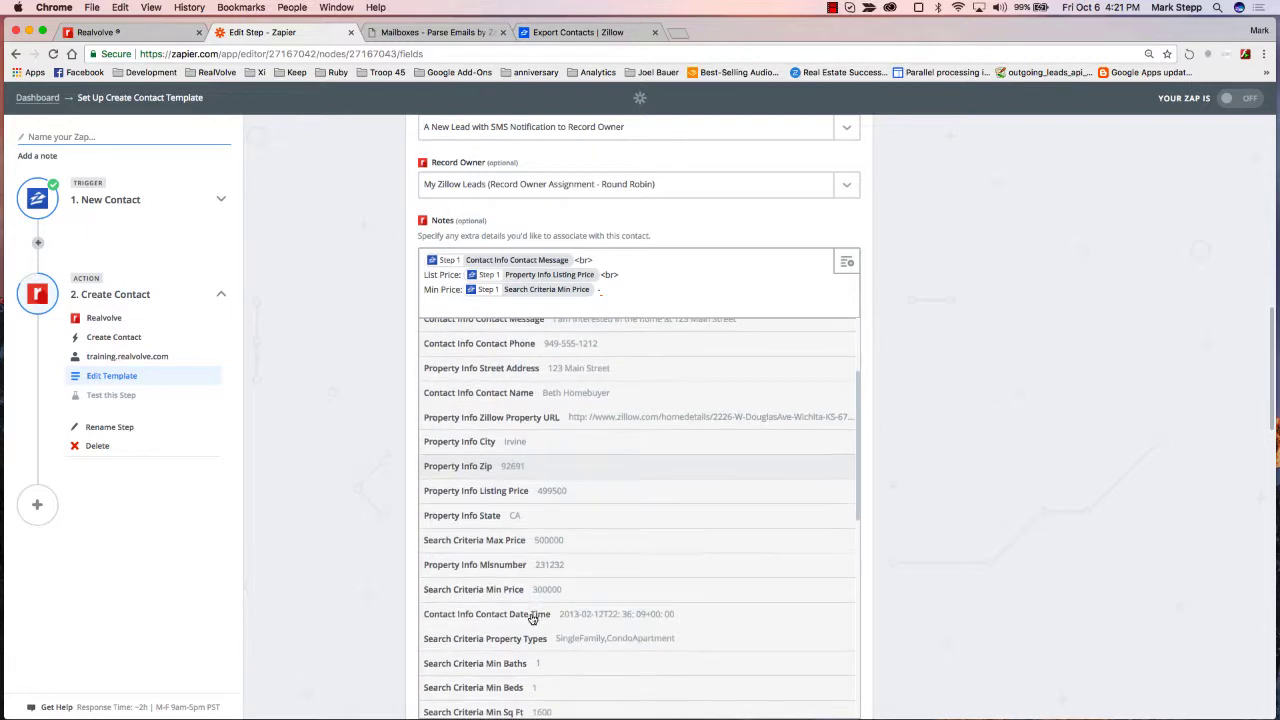
{"action": "left_click", "coordinate": [530, 543]}
Step: Change the Min Price label in Notes to Price Range and end that line with <br> and a new line
{"action": "double_click", "coordinate": [432, 290]}
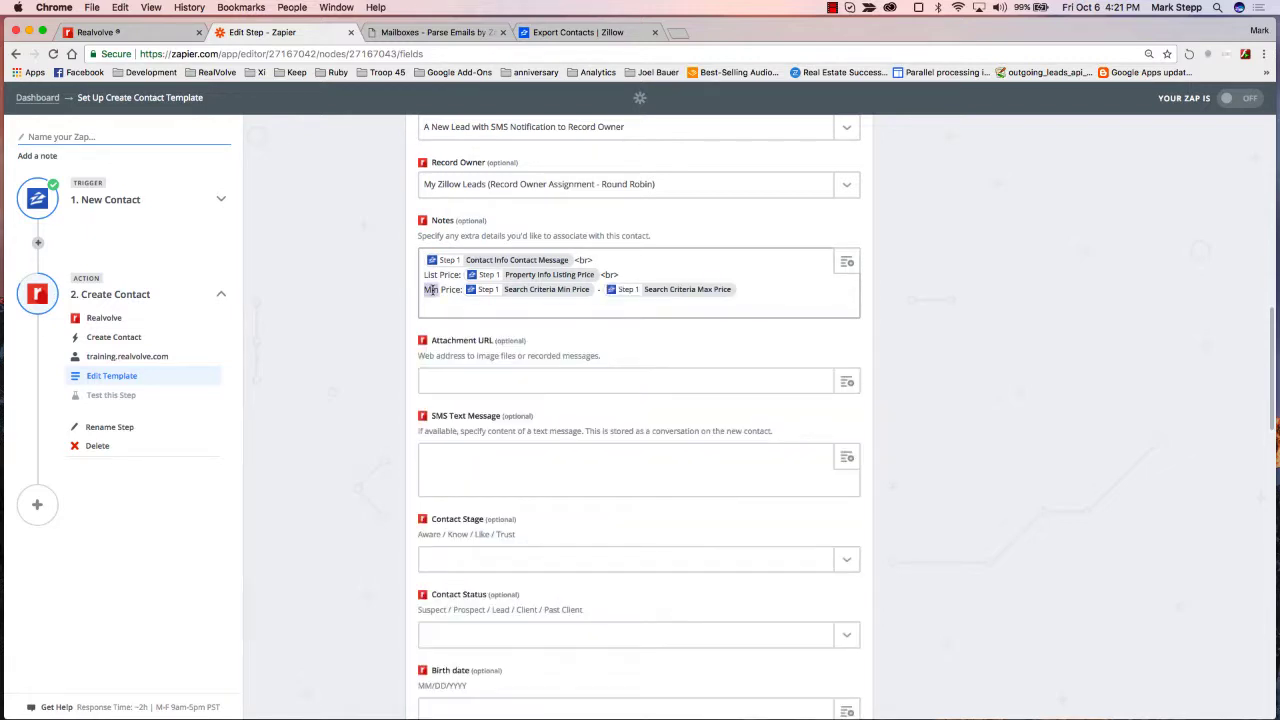
{"action": "key", "text": "BackSpace"}
{"action": "key", "text": "Delete"}
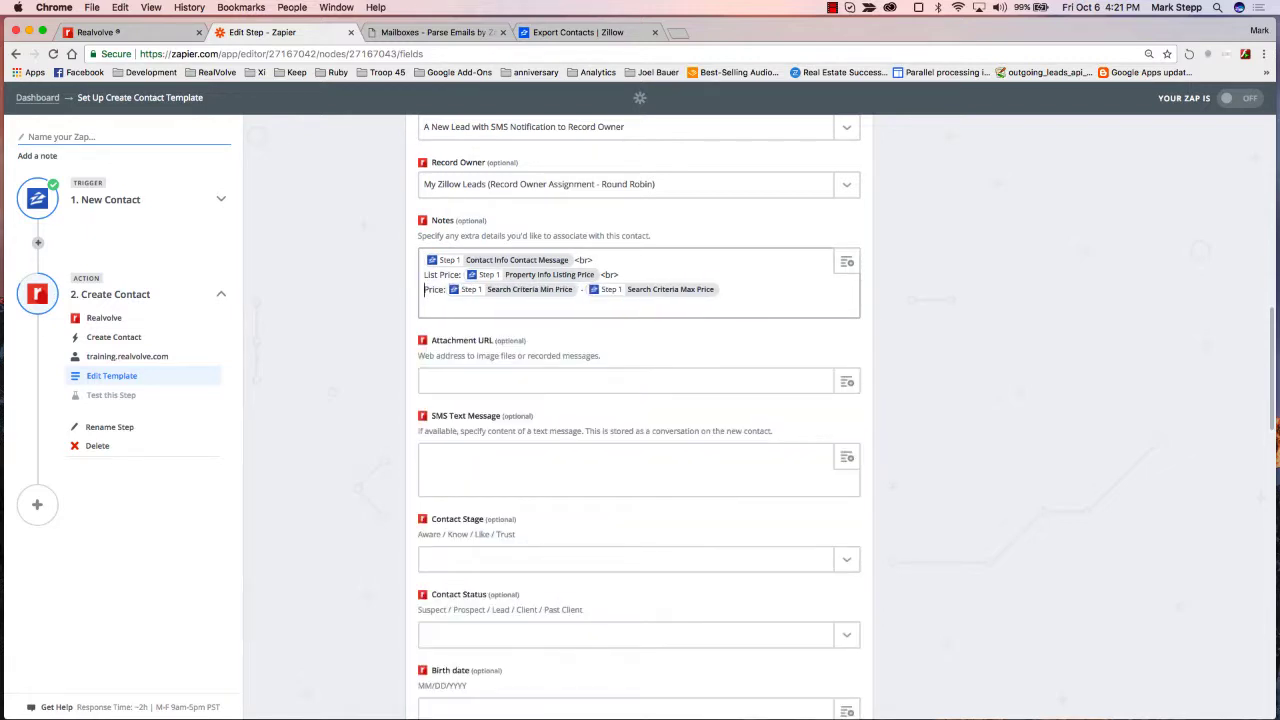
{"action": "type", "text": "Range"}
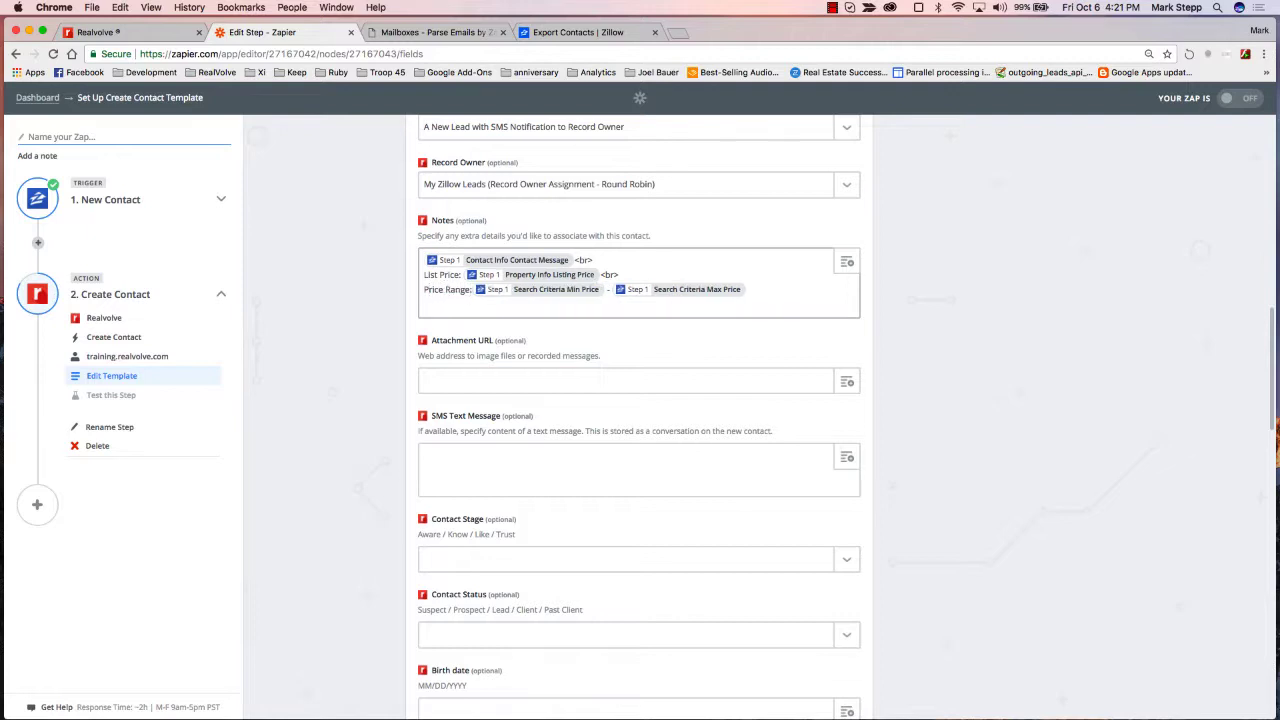
{"action": "left_click", "coordinate": [781, 296]}
{"action": "type", "text": "<br>"}
{"action": "key", "text": "Return"}
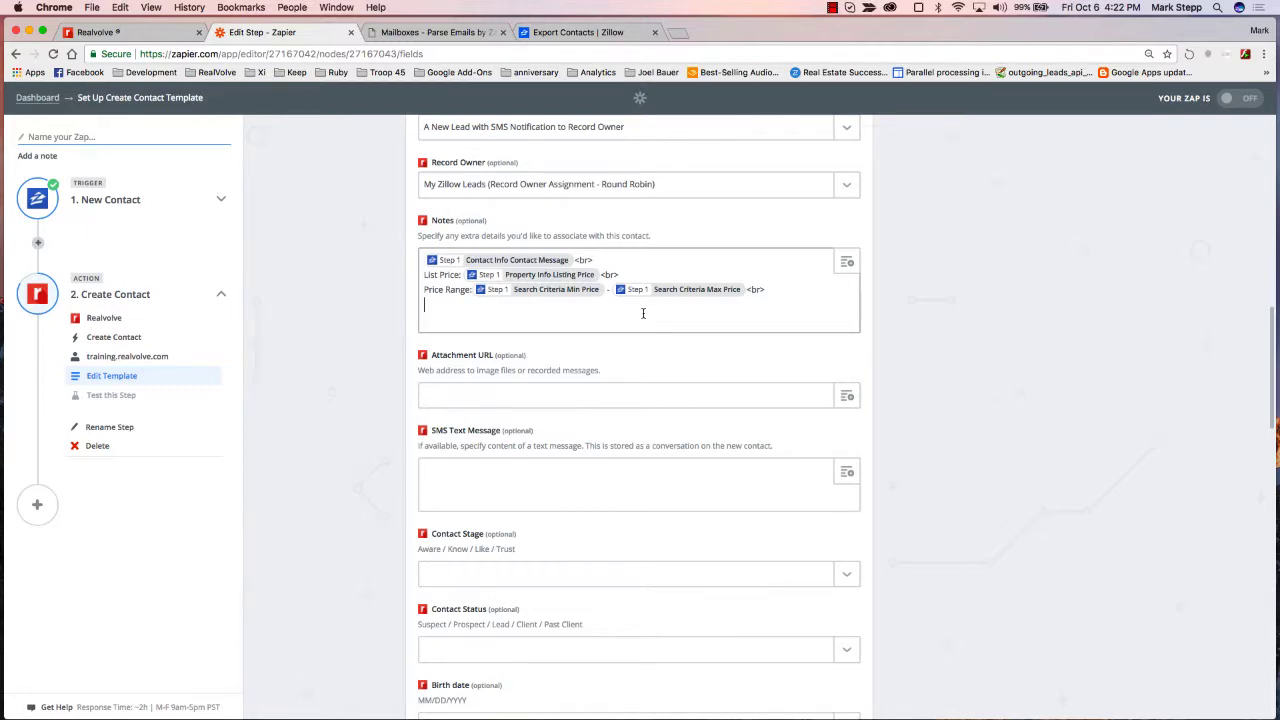
Step: Set the Contact Stage to Aware and the Contact Status to Suspect
{"action": "scroll", "coordinate": [540, 330], "scroll_direction": "down", "scroll_amount": 5}
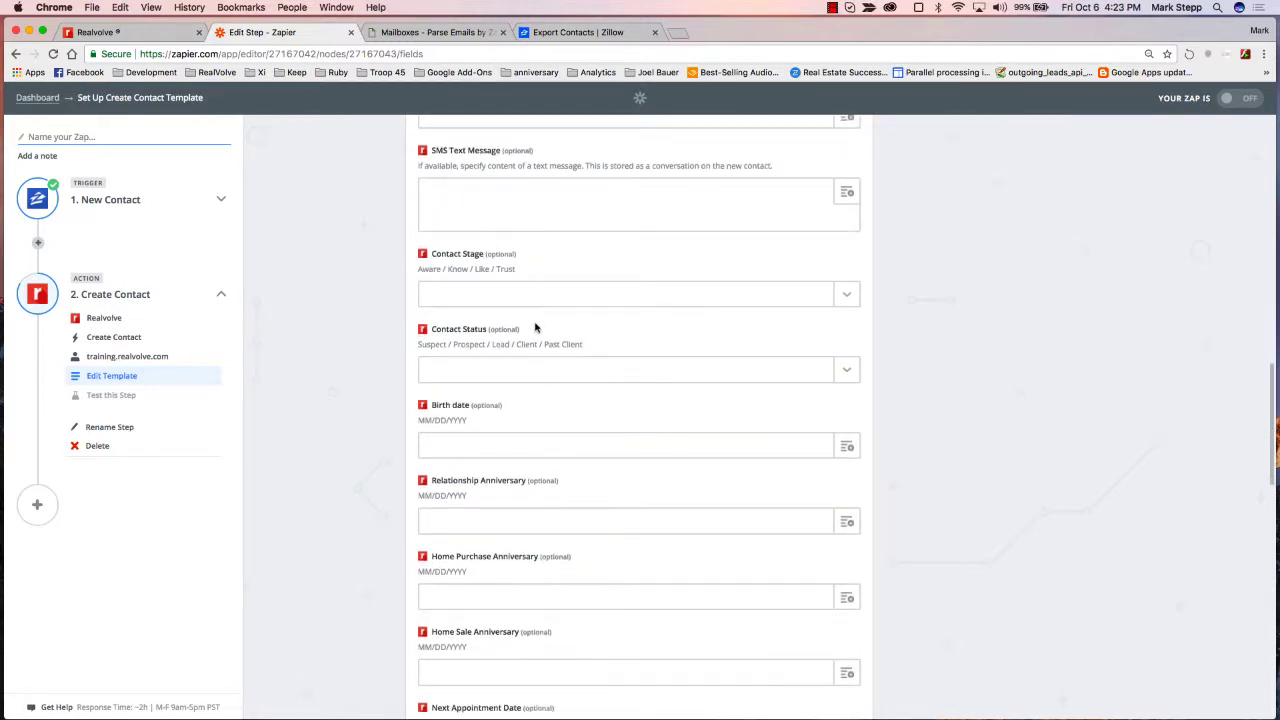
{"action": "left_click", "coordinate": [857, 298]}
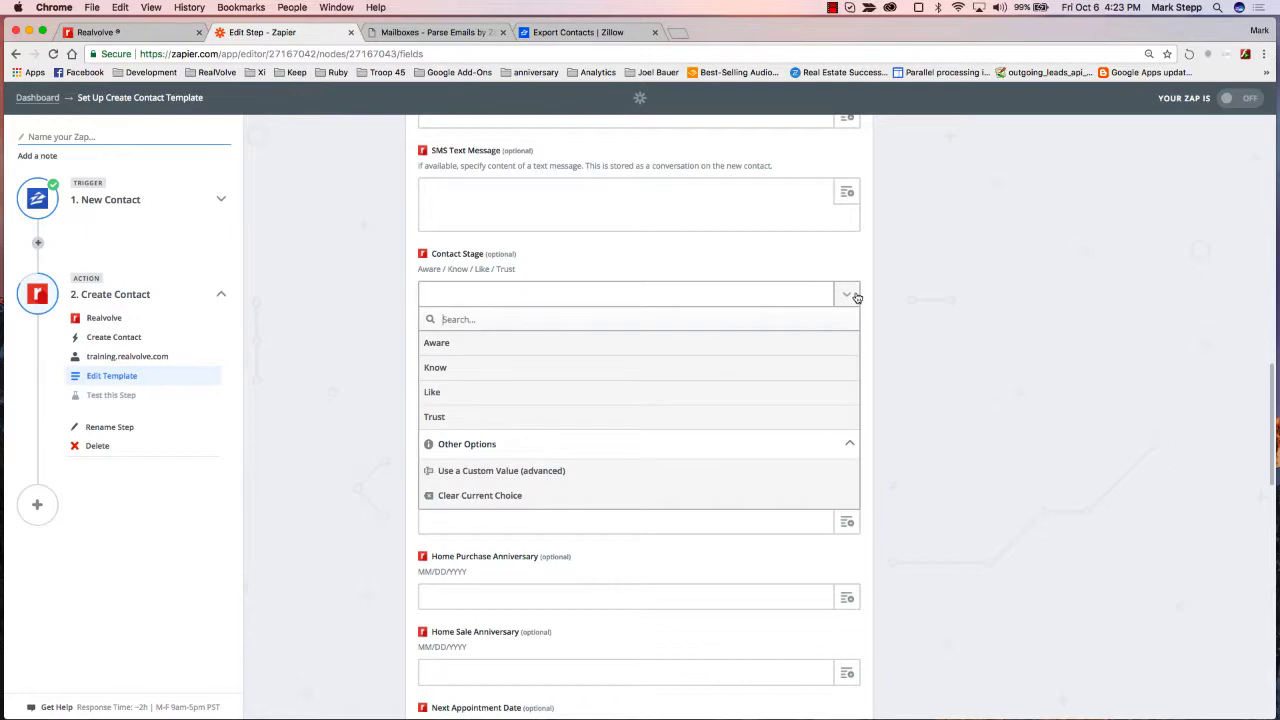
{"action": "left_click", "coordinate": [470, 346]}
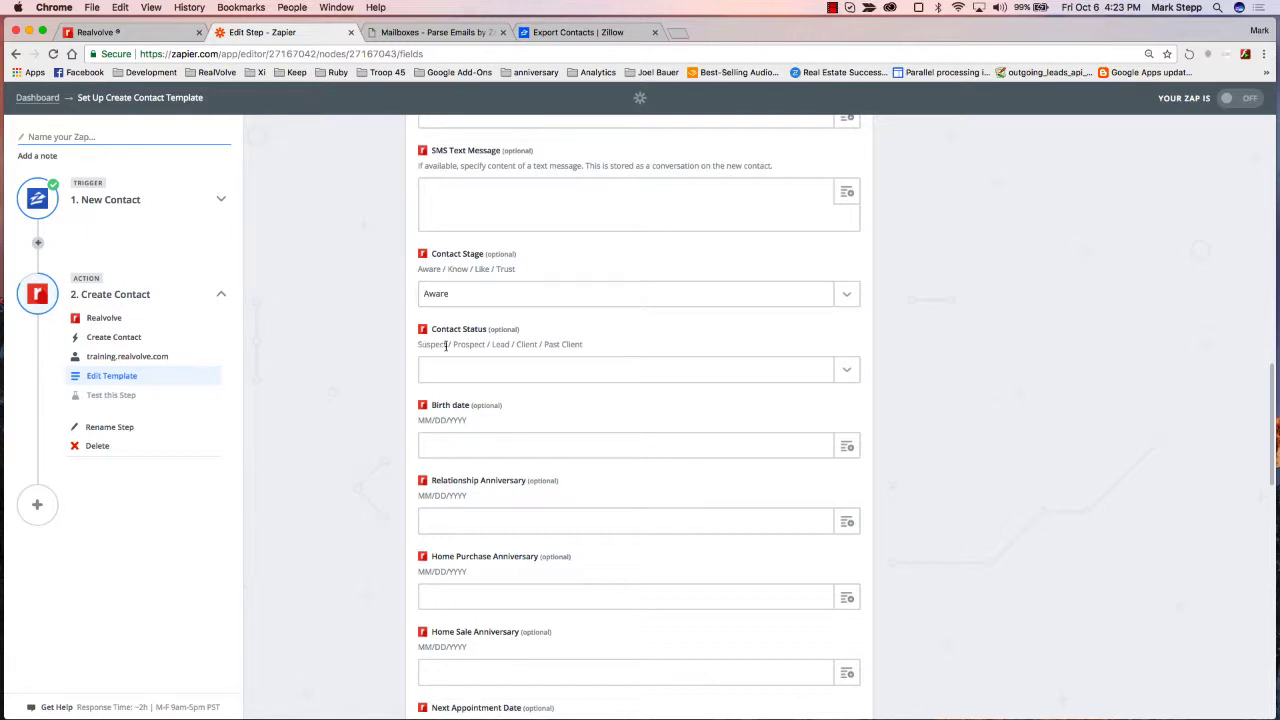
{"action": "left_click", "coordinate": [838, 370]}
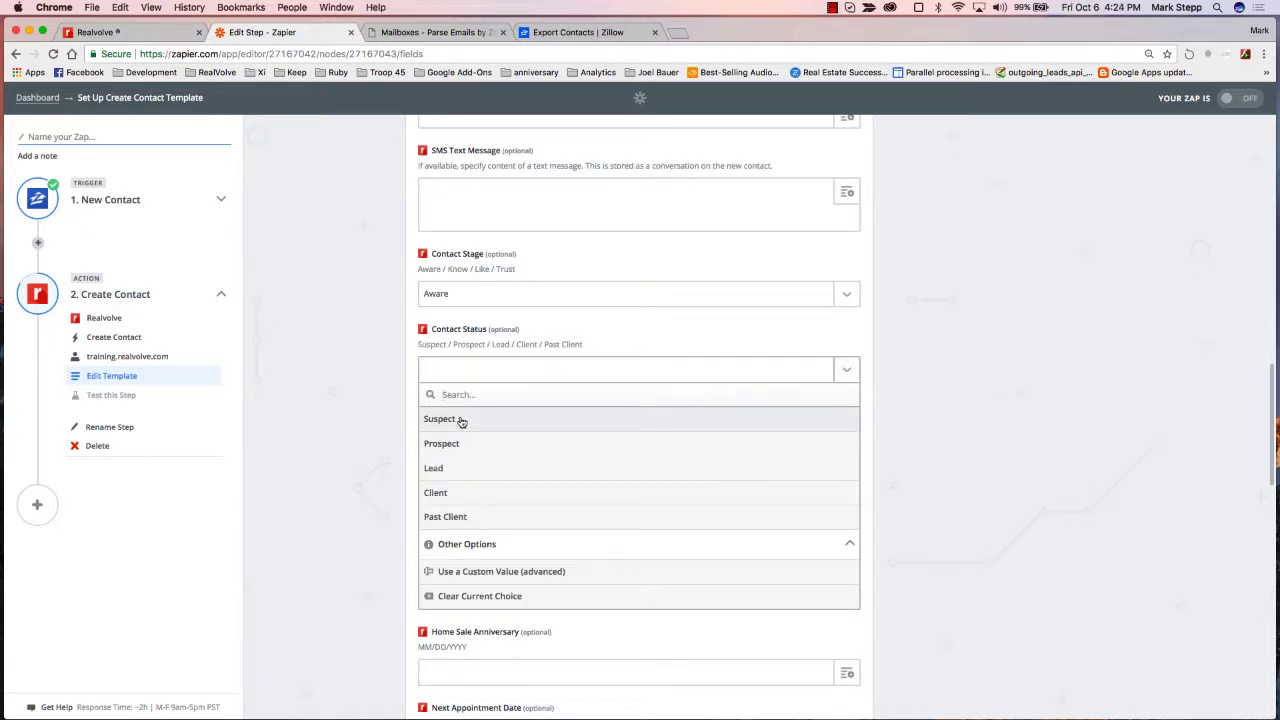
{"action": "left_click", "coordinate": [461, 422]}
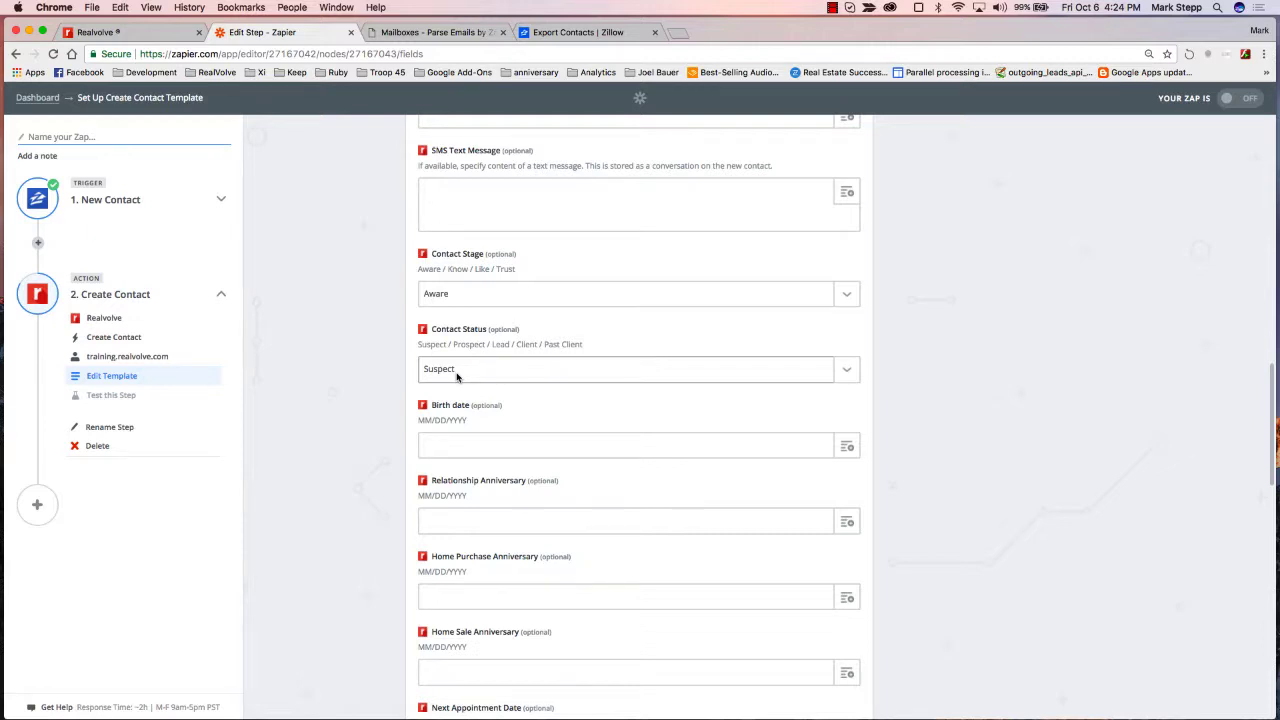
Step: Map the Zillow field Property Info Street Address into Interested in Property Address
{"action": "scroll", "coordinate": [456, 375], "scroll_direction": "down", "scroll_amount": 3}
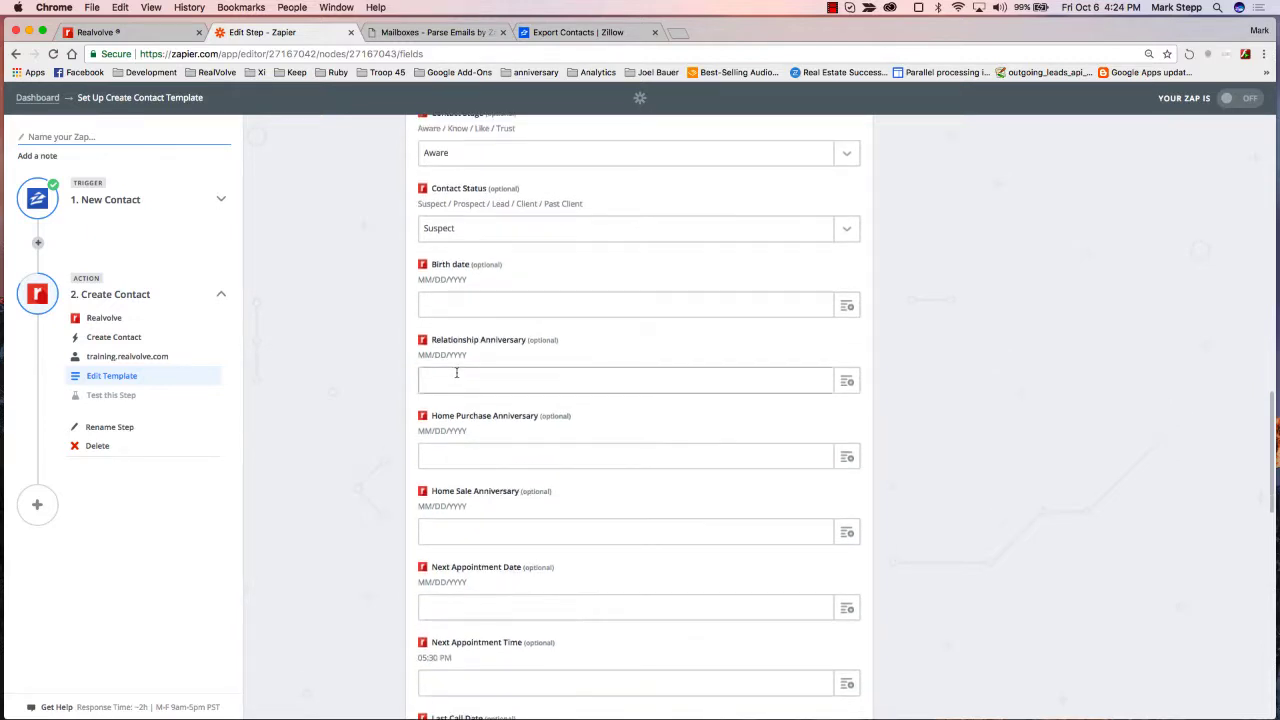
{"action": "scroll", "coordinate": [489, 272], "scroll_direction": "down", "scroll_amount": 4}
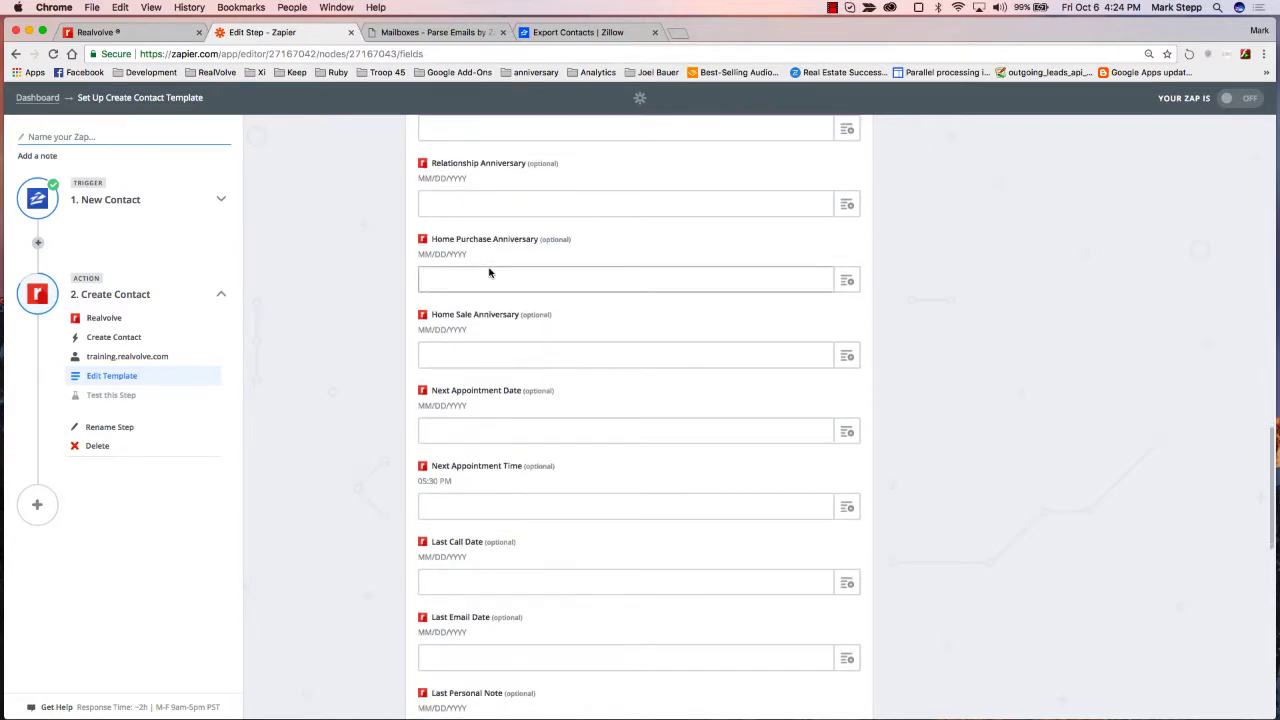
{"action": "scroll", "coordinate": [489, 272], "scroll_direction": "down", "scroll_amount": 2}
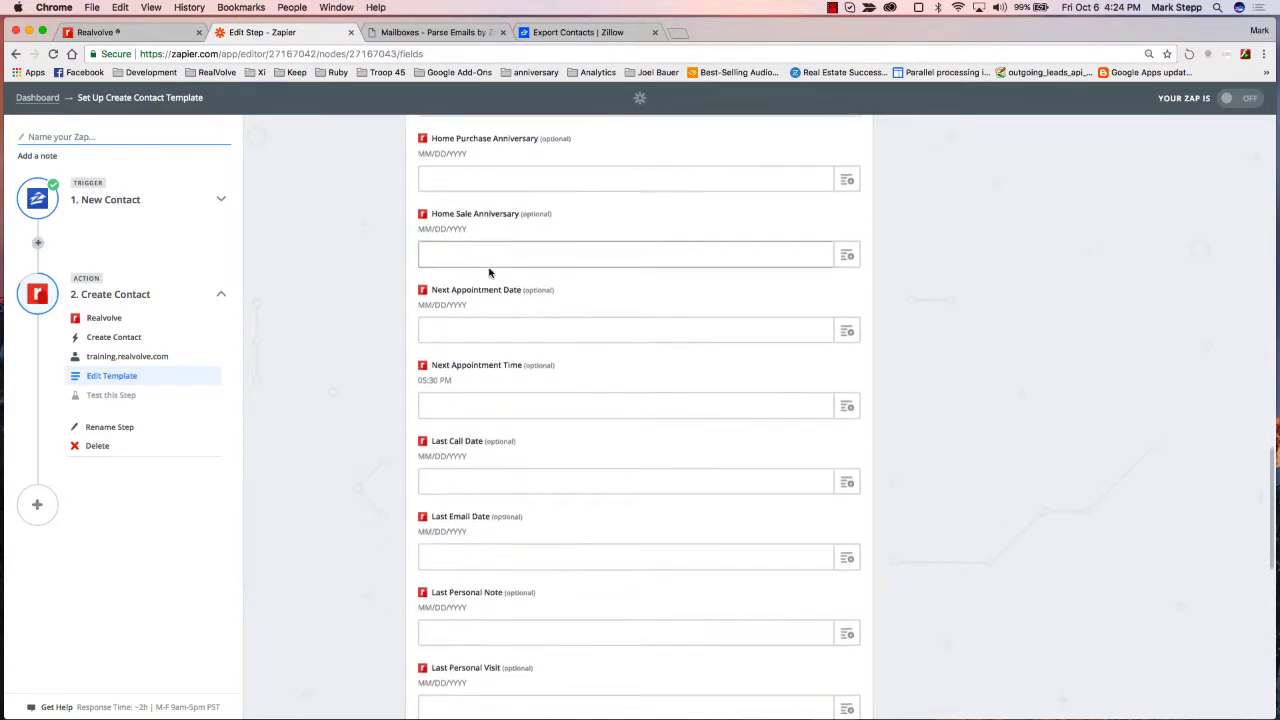
{"action": "scroll", "coordinate": [489, 272], "scroll_direction": "down", "scroll_amount": 3}
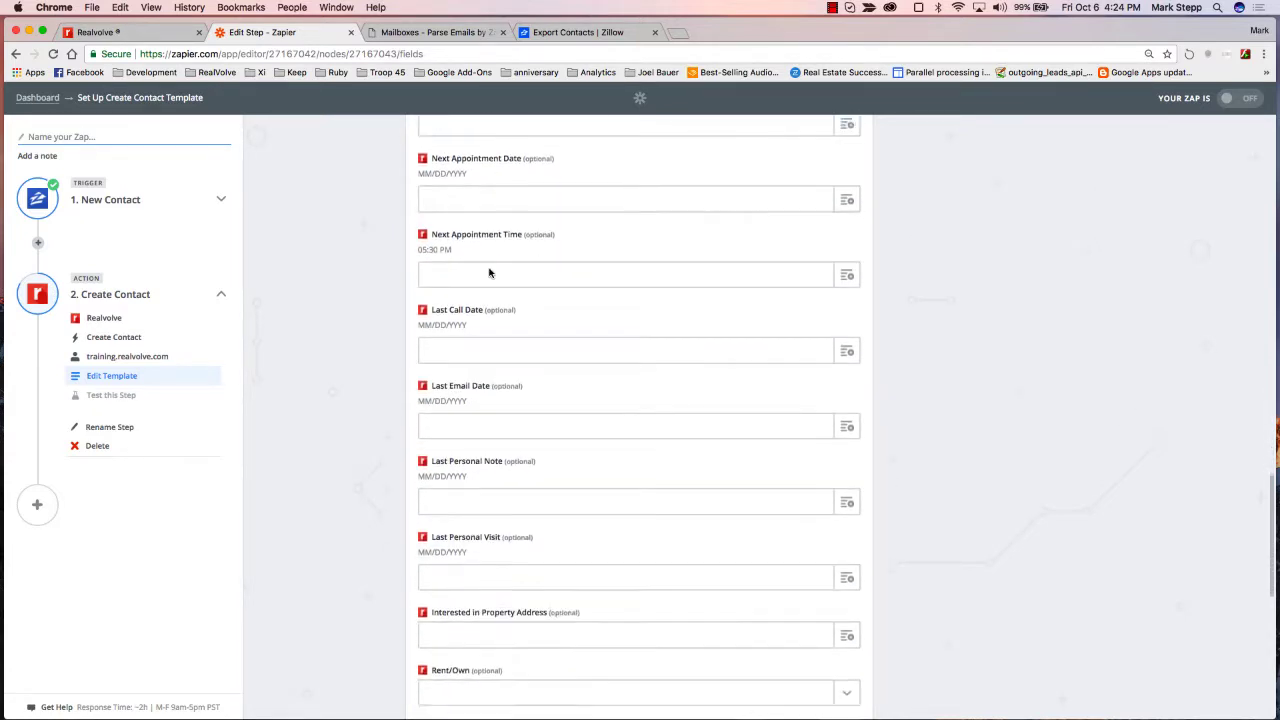
{"action": "scroll", "coordinate": [489, 272], "scroll_direction": "down", "scroll_amount": 6}
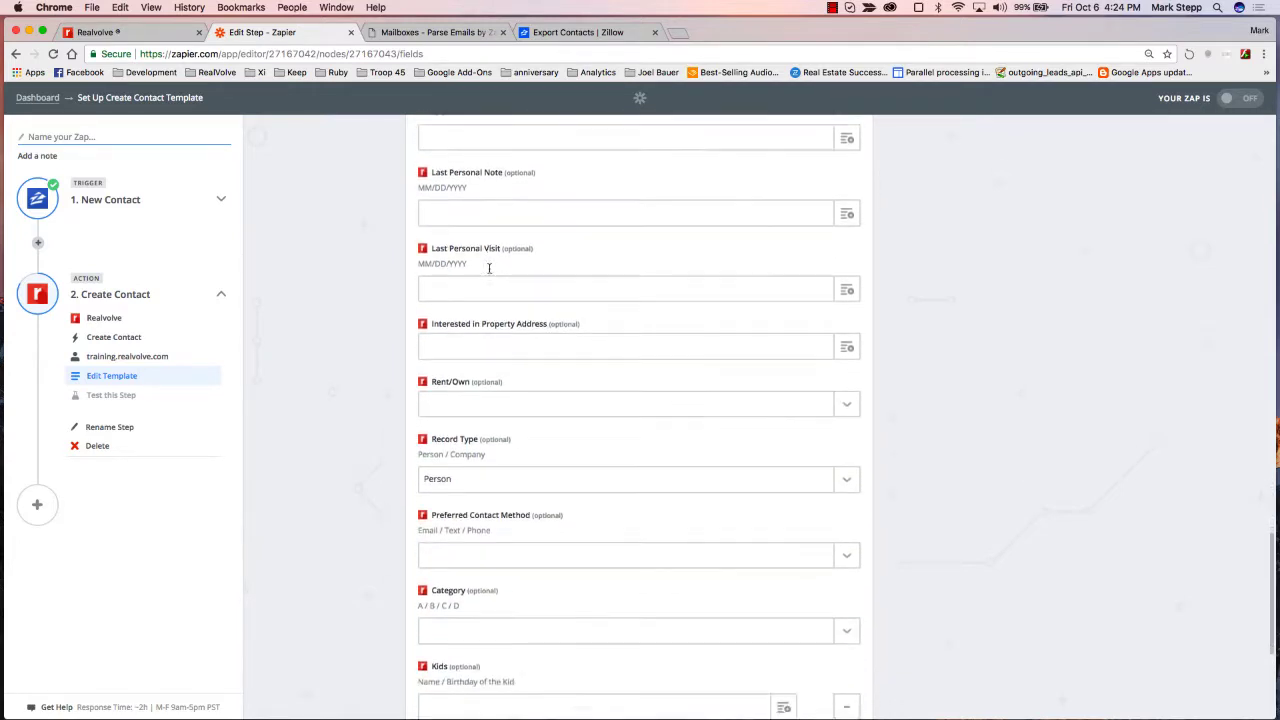
{"action": "scroll", "coordinate": [489, 268], "scroll_direction": "down", "scroll_amount": 1}
{"action": "left_click", "coordinate": [476, 290]}
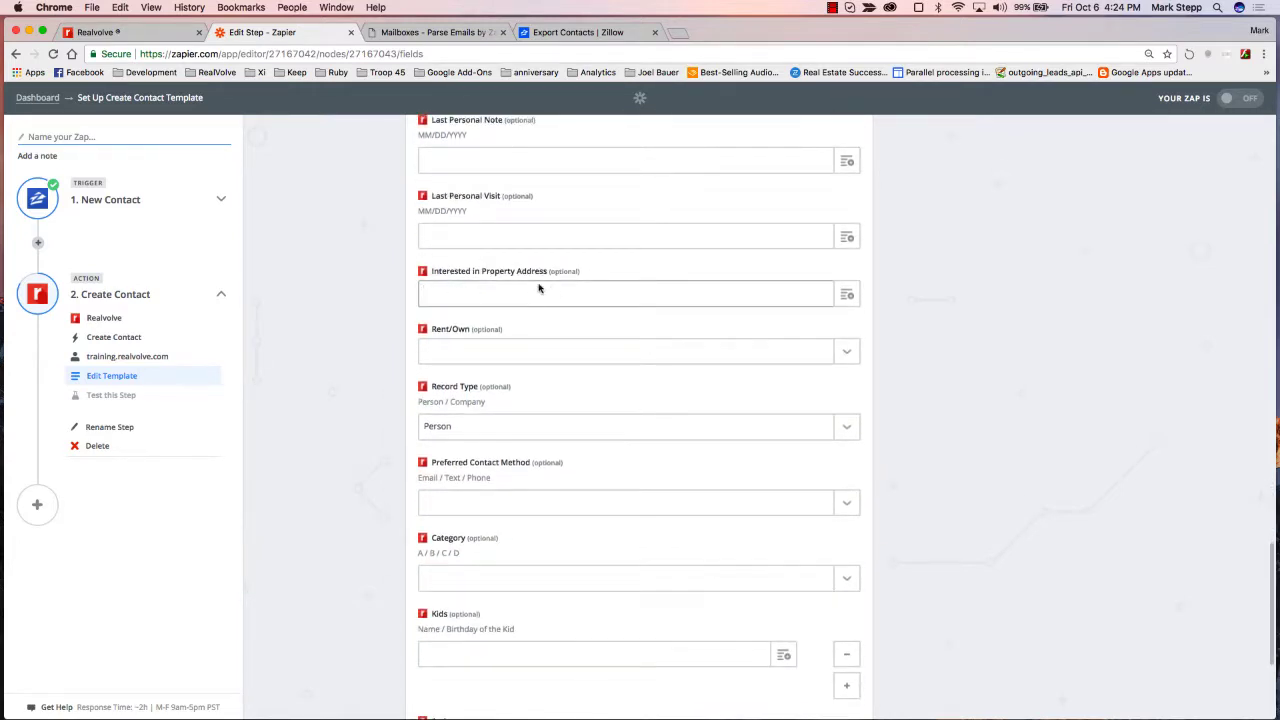
{"action": "left_click", "coordinate": [848, 294]}
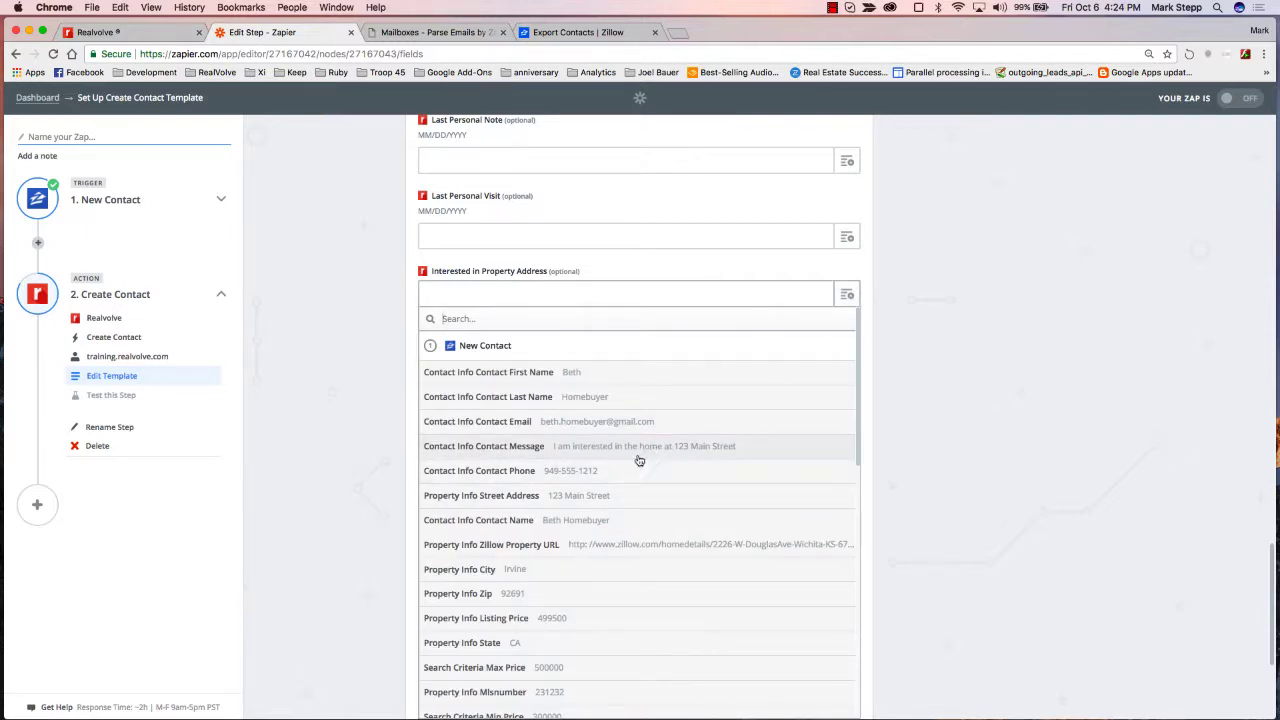
{"action": "left_click", "coordinate": [570, 498]}
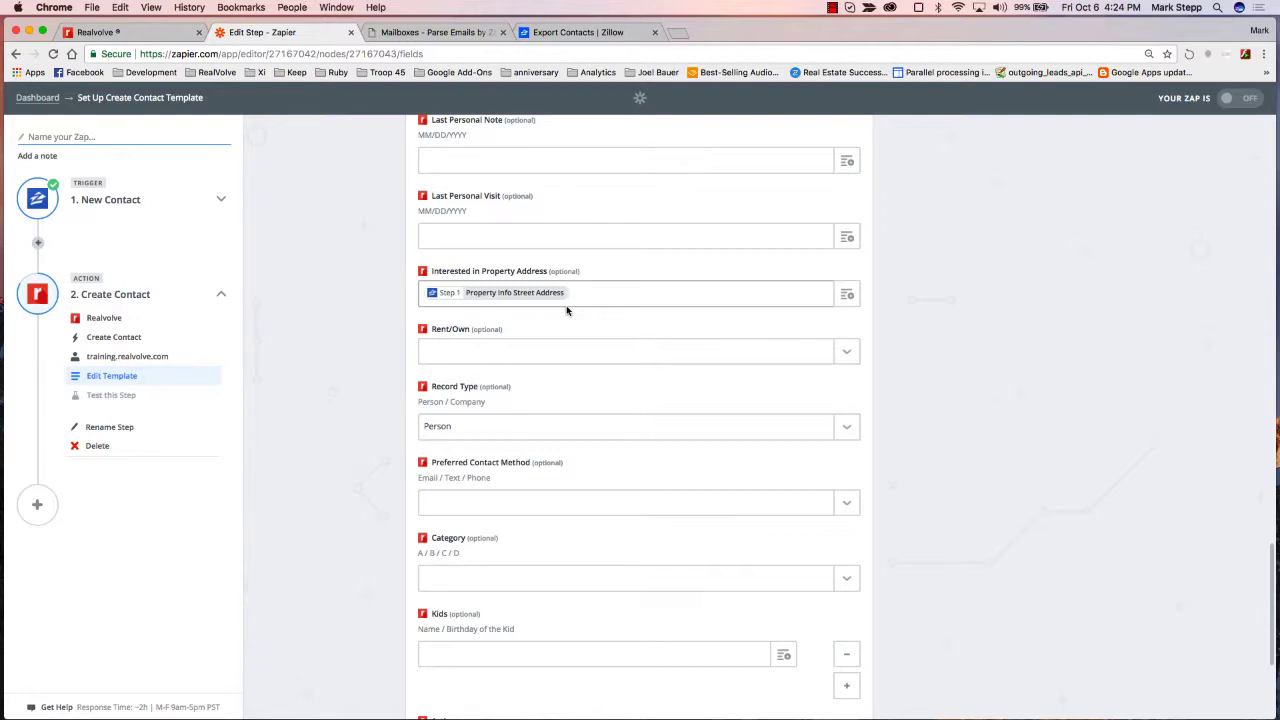
Step: Continue from the completed Create Contact template to the Realvolve test and review the contact data that will be created
{"action": "scroll", "coordinate": [566, 310], "scroll_direction": "down", "scroll_amount": 5}
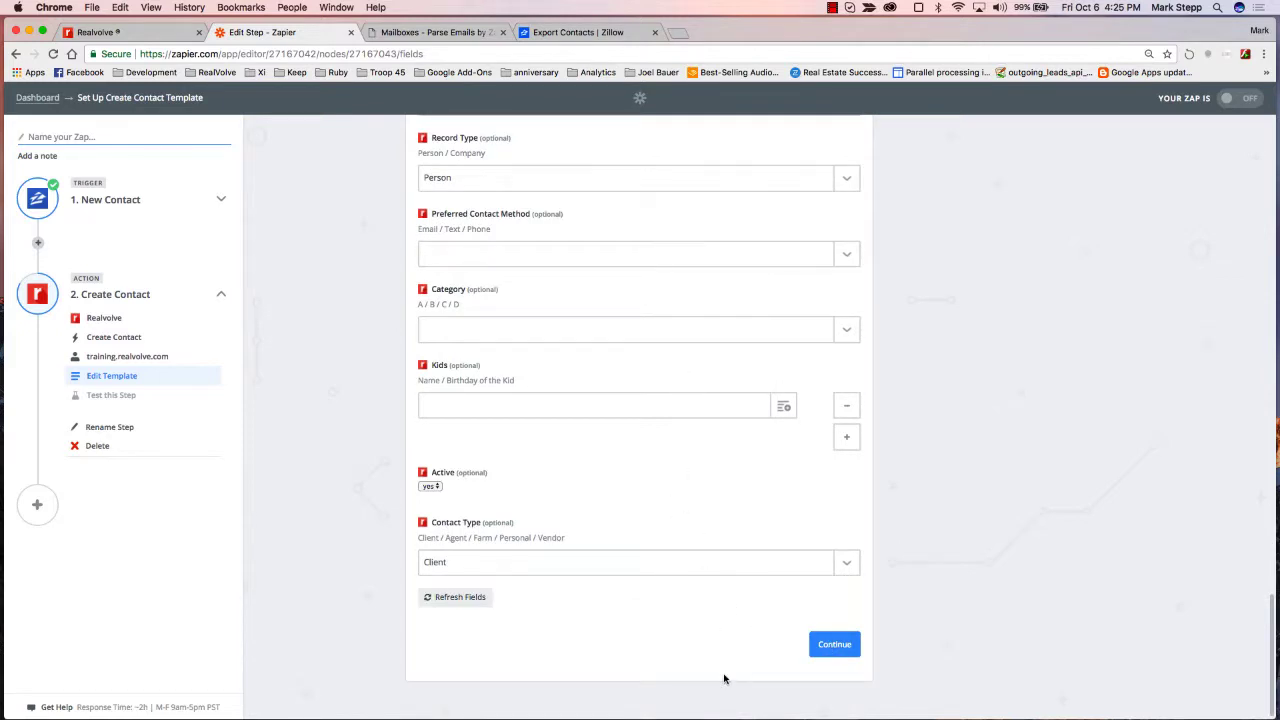
{"action": "left_click", "coordinate": [836, 647]}
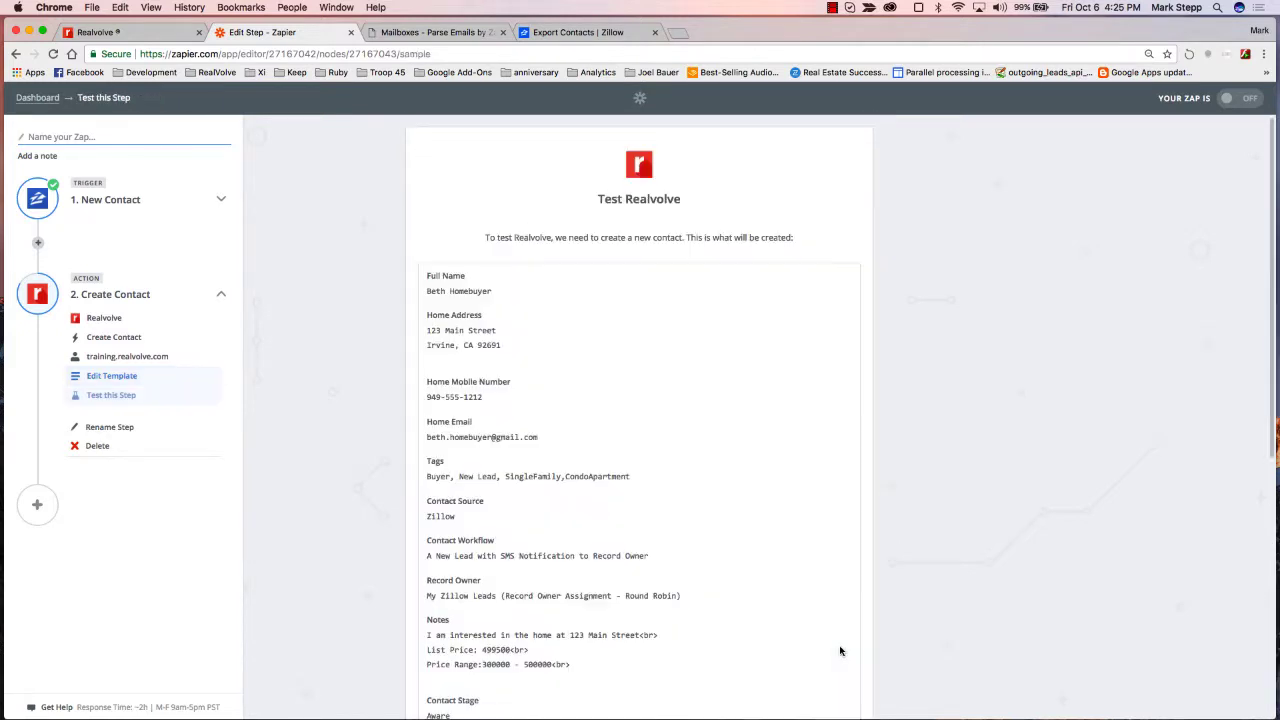
{"action": "scroll", "coordinate": [557, 421], "scroll_direction": "down", "scroll_amount": 2}
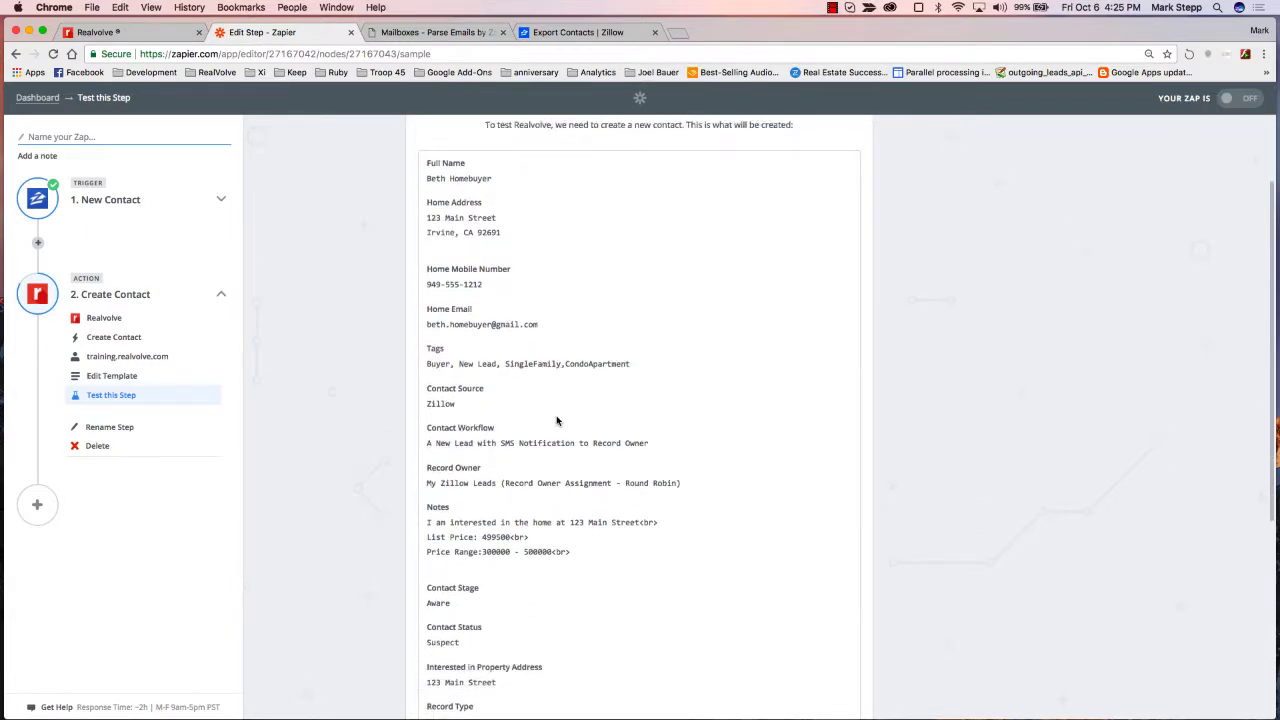
{"action": "scroll", "coordinate": [557, 421], "scroll_direction": "down", "scroll_amount": 5}
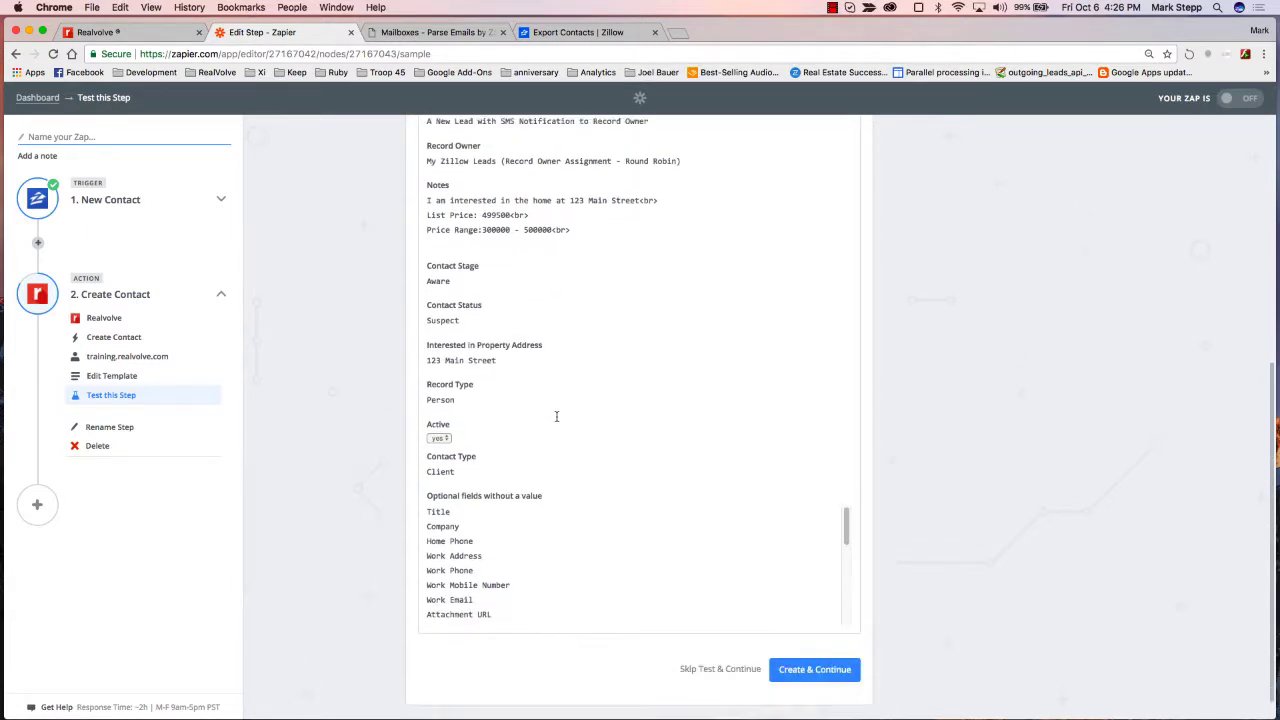
Step: Run the Realvolve test to create the contact and view the contact data it returns
{"action": "scroll", "coordinate": [557, 416], "scroll_direction": "down", "scroll_amount": 1}
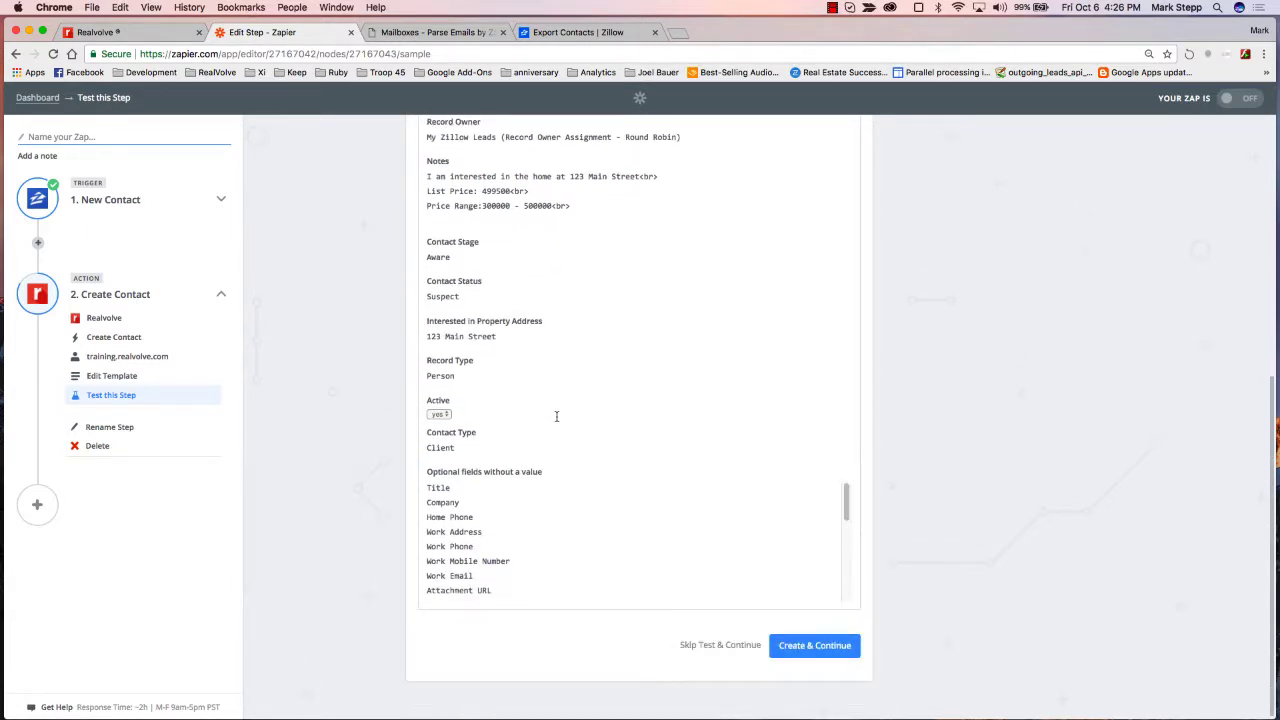
{"action": "left_click", "coordinate": [810, 647]}
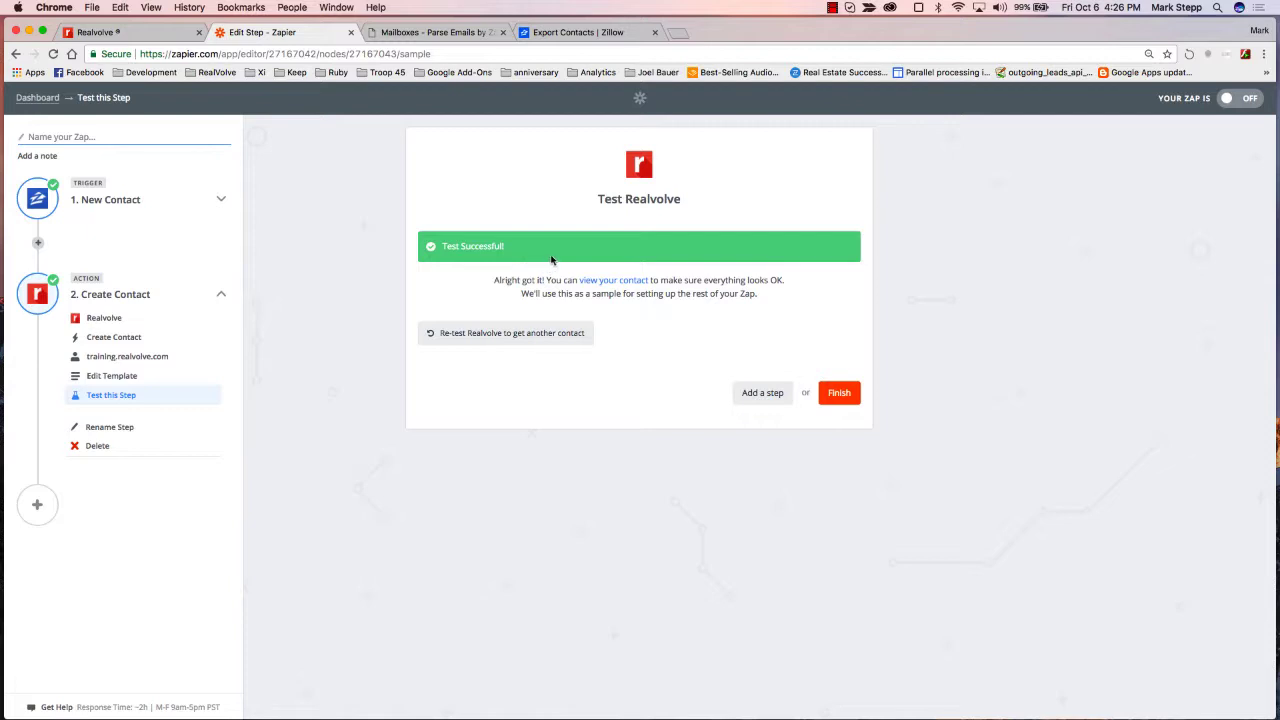
{"action": "left_click", "coordinate": [622, 283]}
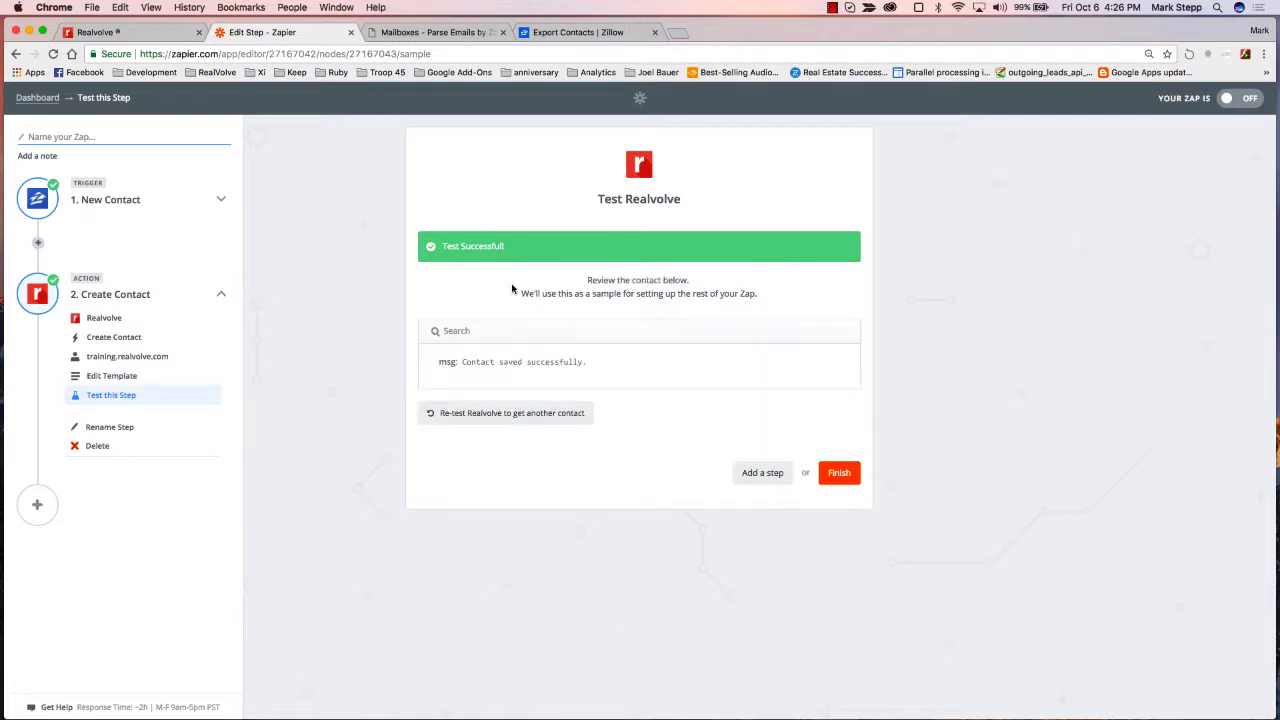
Step: Finish the step setup and name the zap My leads from Zillow
{"action": "left_click", "coordinate": [840, 471]}
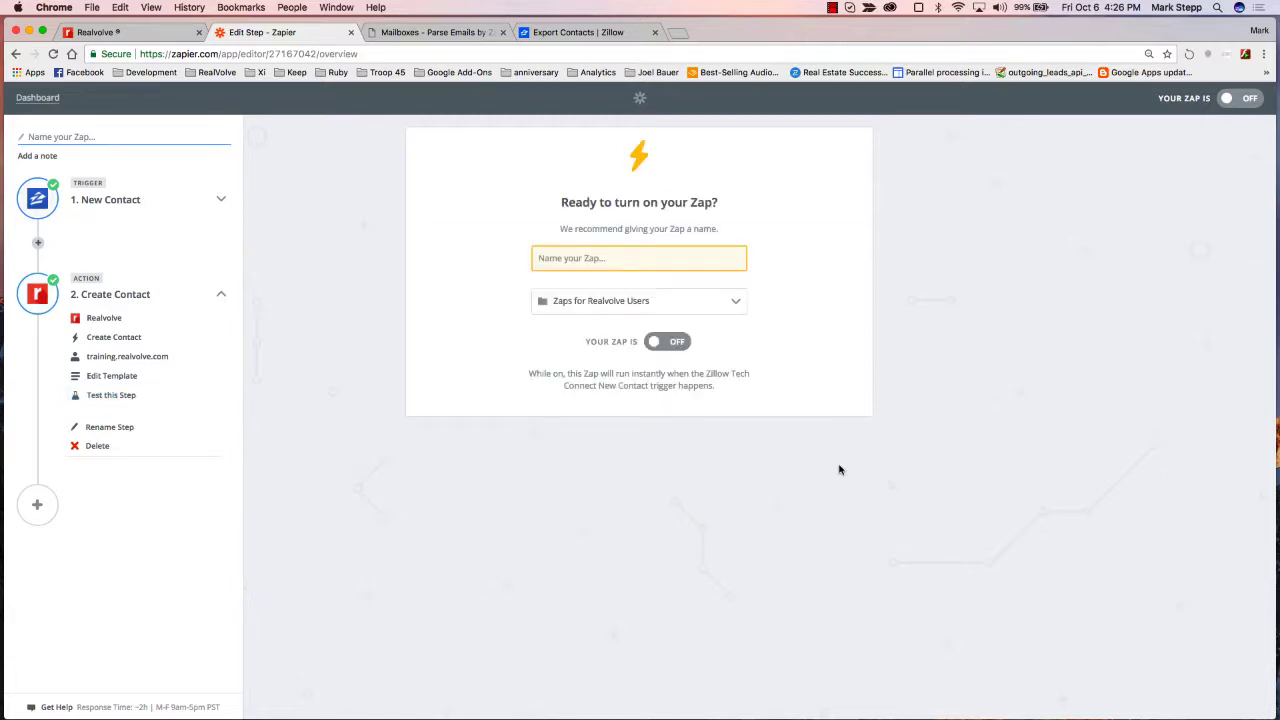
{"action": "left_click", "coordinate": [576, 259]}
{"action": "type", "text": "My lea"}
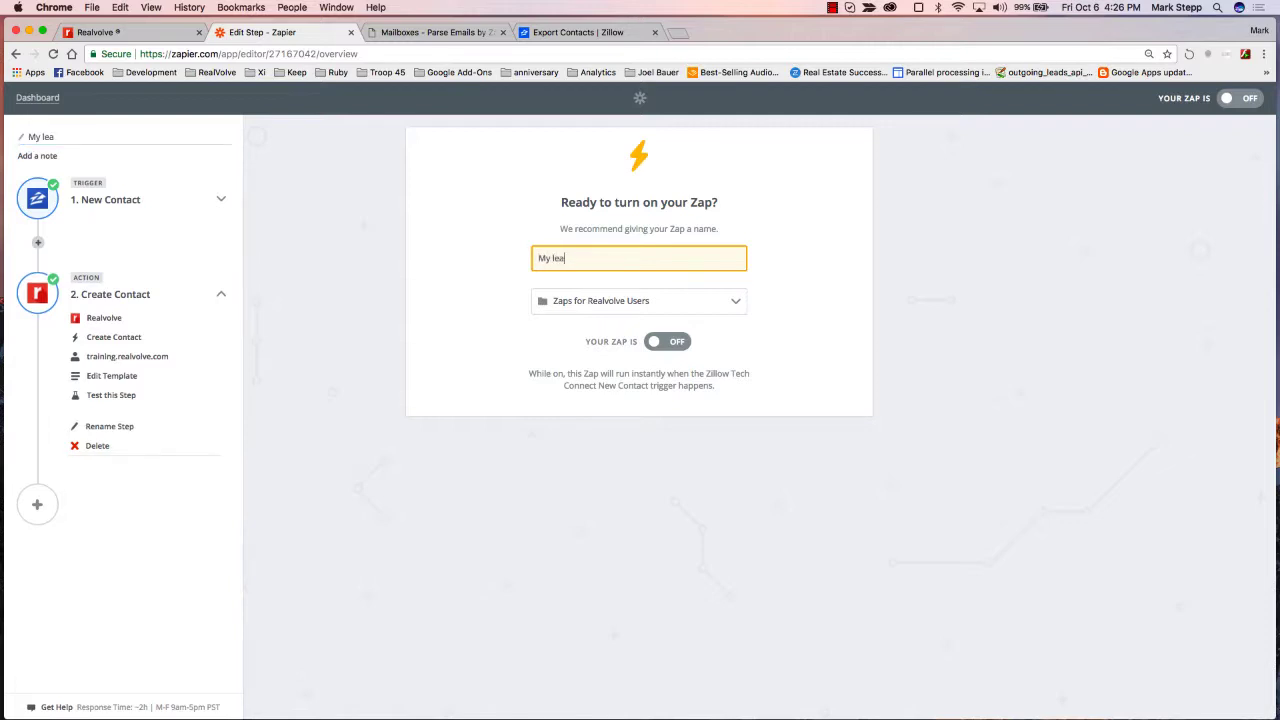
{"action": "type", "text": "ds form "}
{"action": "type", "text": "Zillow"}
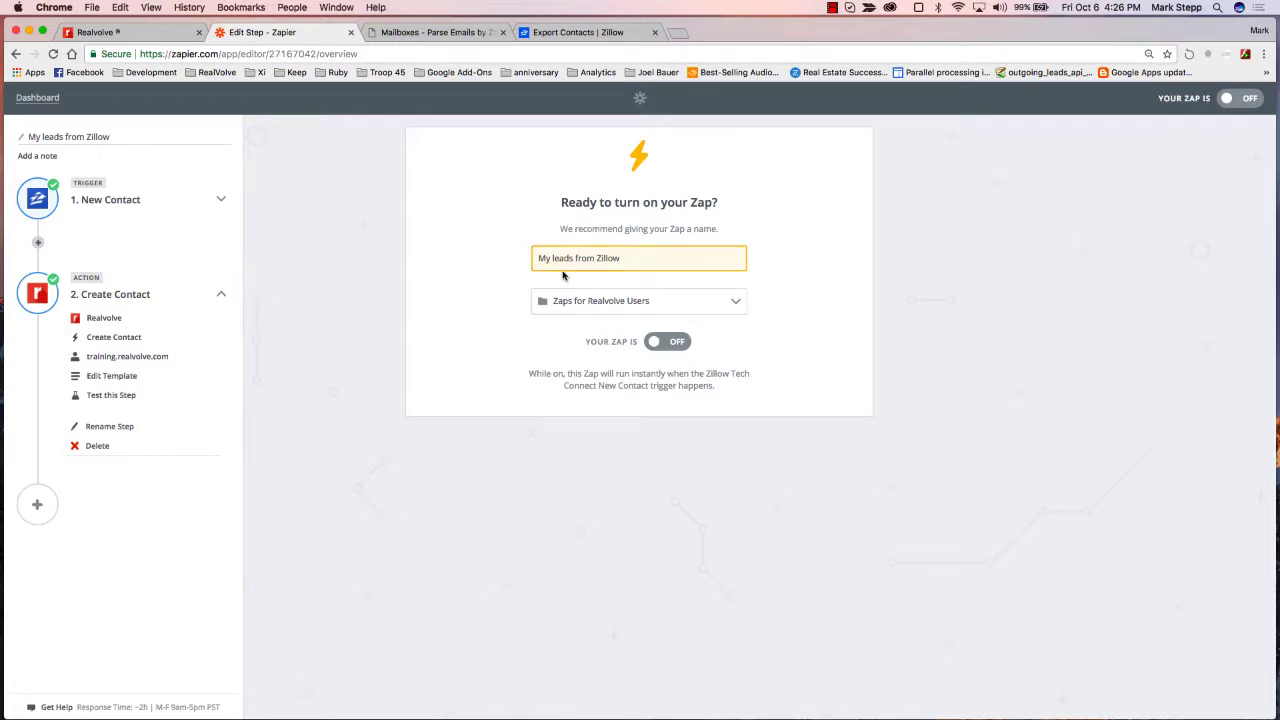
Step: Turn on the zap and view it on the dashboard
{"action": "left_click", "coordinate": [675, 343]}
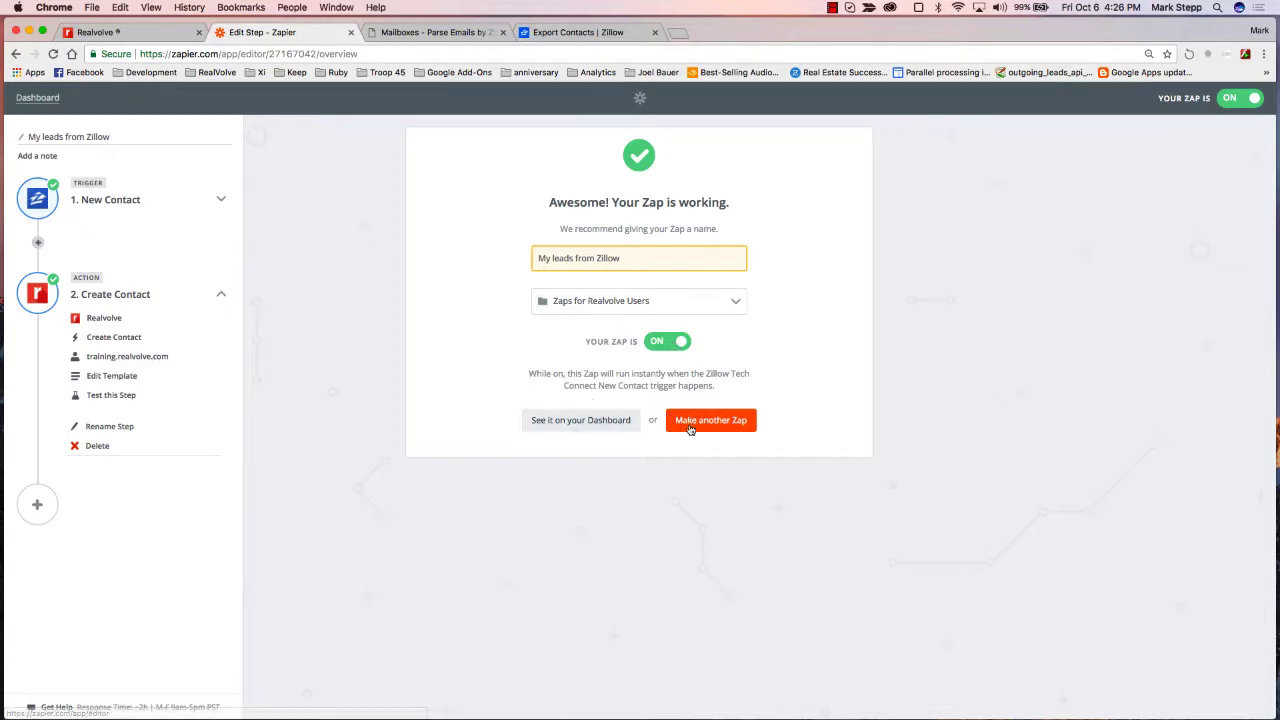
{"action": "left_click", "coordinate": [566, 428]}
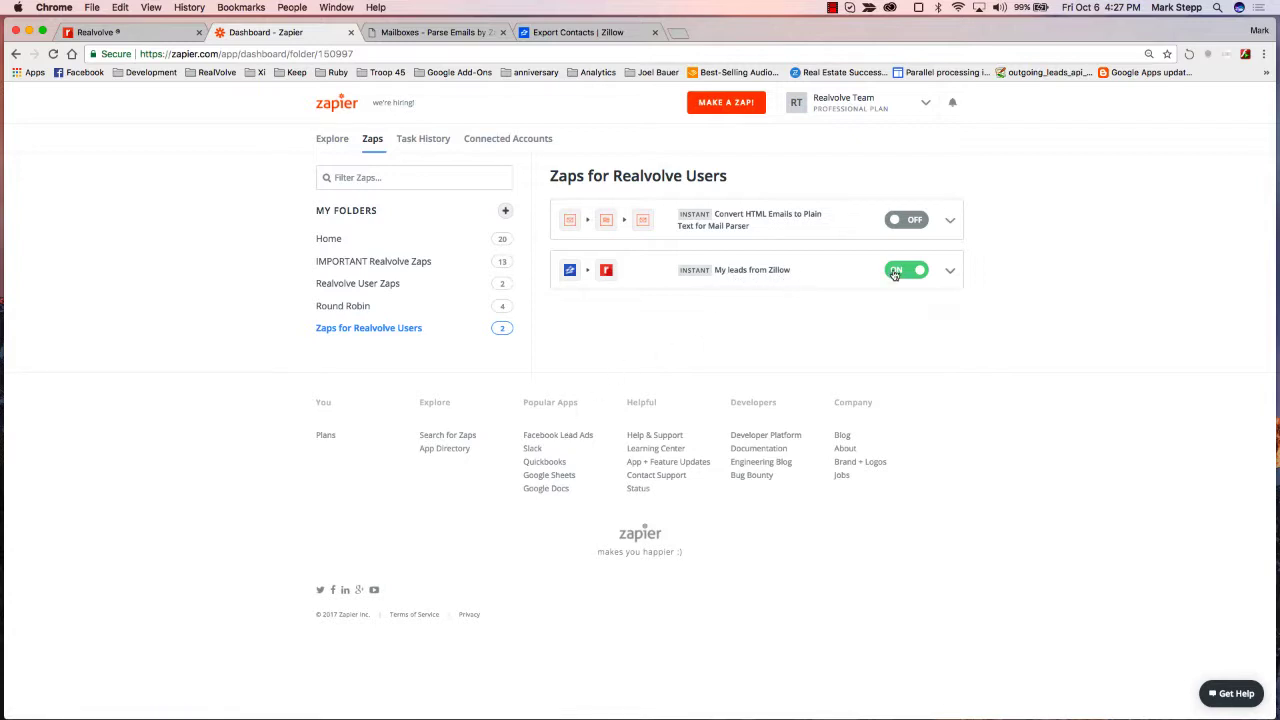
Step: Switch to Realvolve and look through your notifications for the Zapier contact entry
{"action": "left_click", "coordinate": [146, 36]}
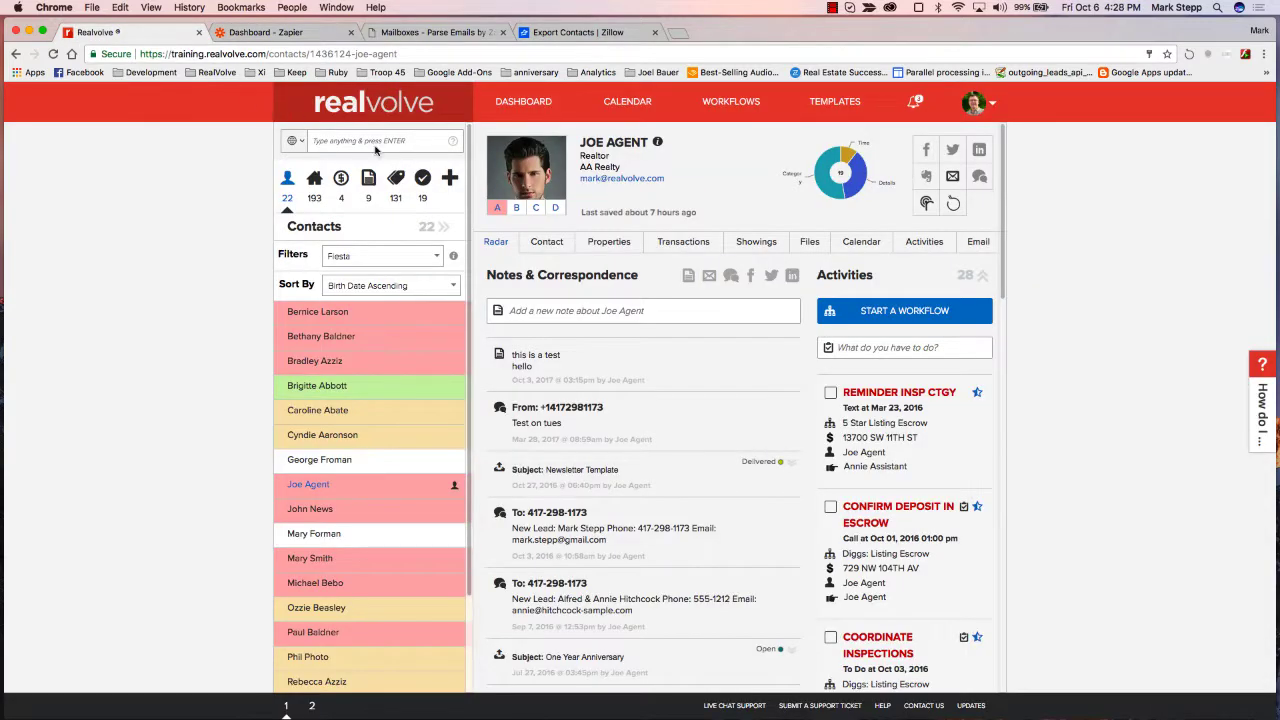
{"action": "left_click", "coordinate": [916, 104]}
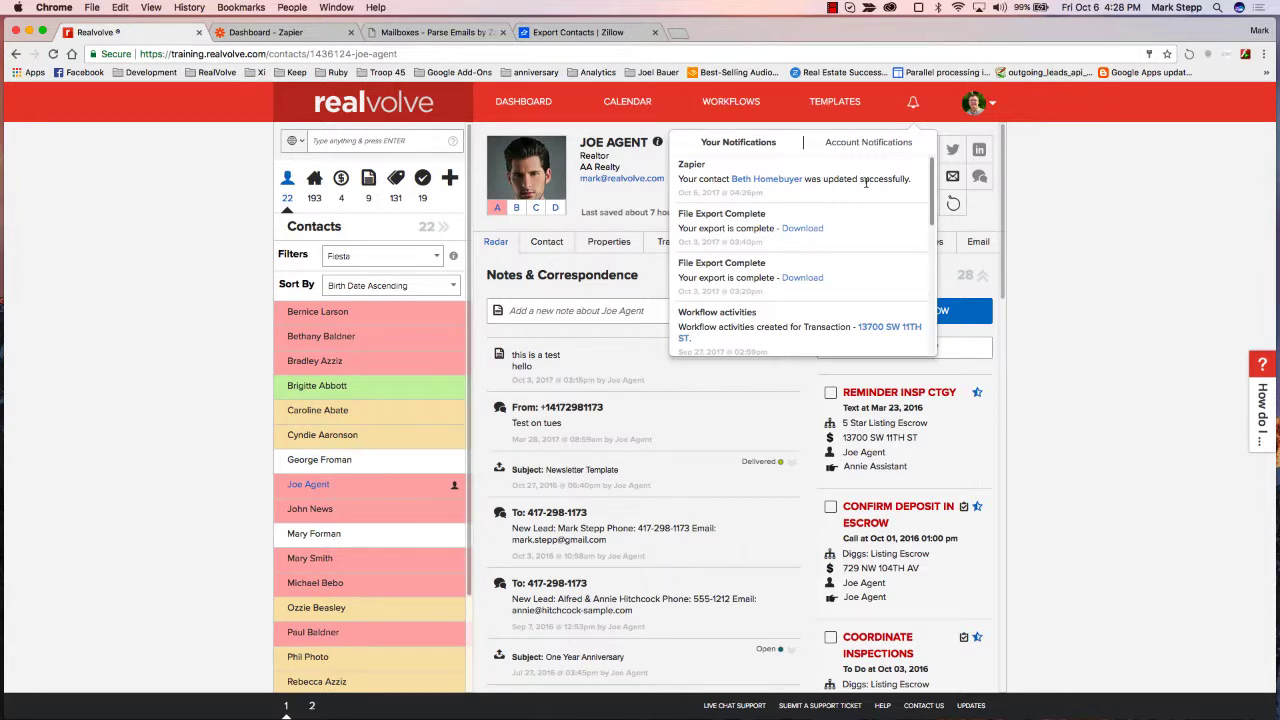
{"action": "scroll", "coordinate": [791, 286], "scroll_direction": "down", "scroll_amount": 10}
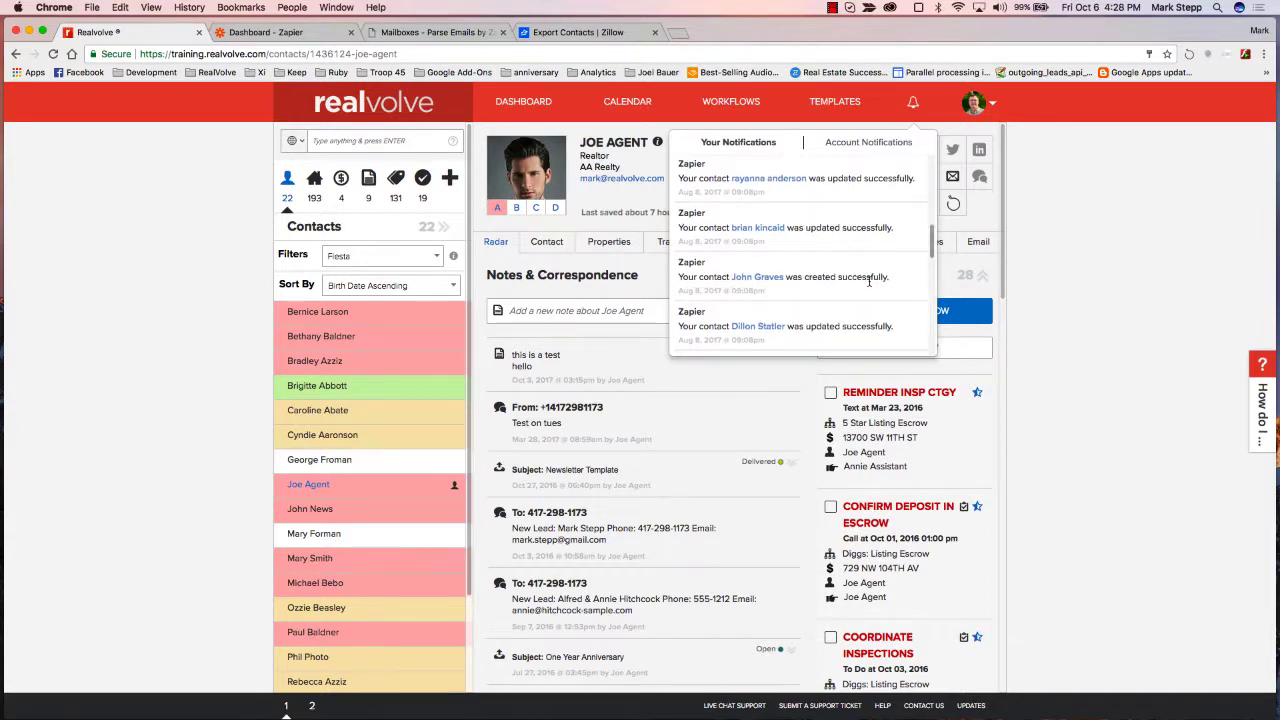
{"action": "scroll", "coordinate": [869, 282], "scroll_direction": "up", "scroll_amount": 10}
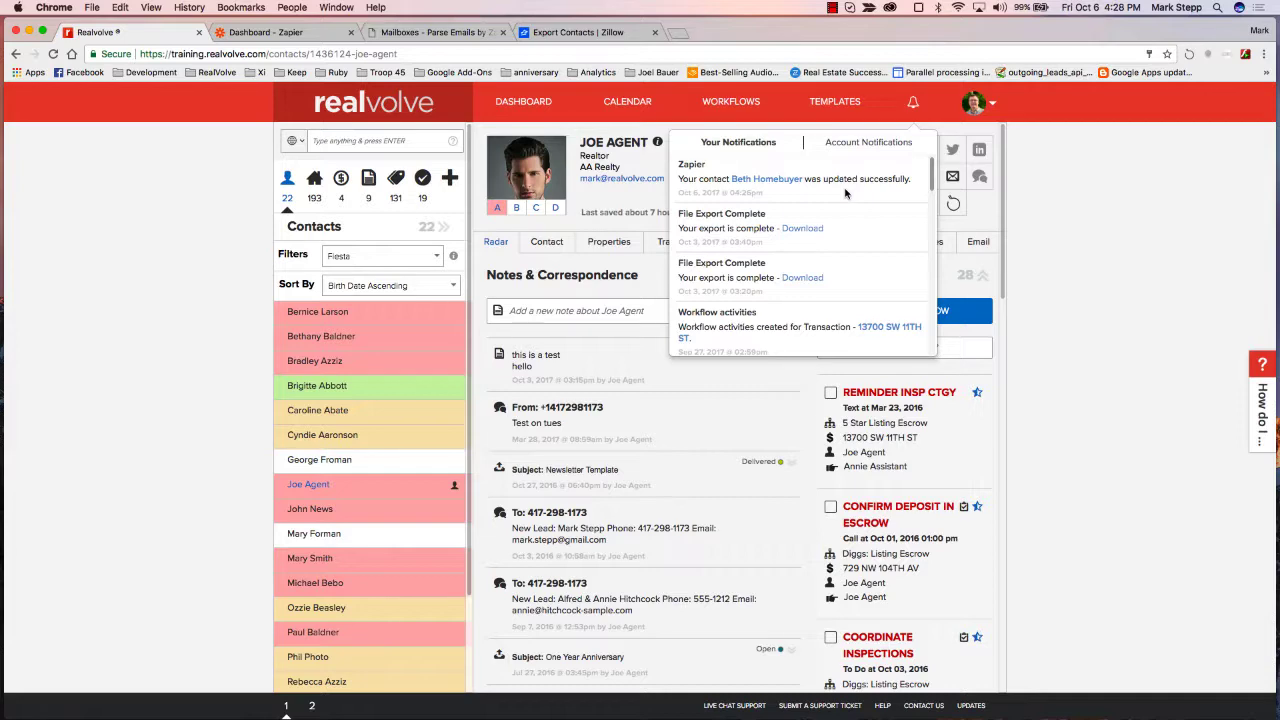
Step: Open the contact from the newest Zapier notification and collapse its Activities list to review the assigned tags
{"action": "left_click", "coordinate": [757, 180]}
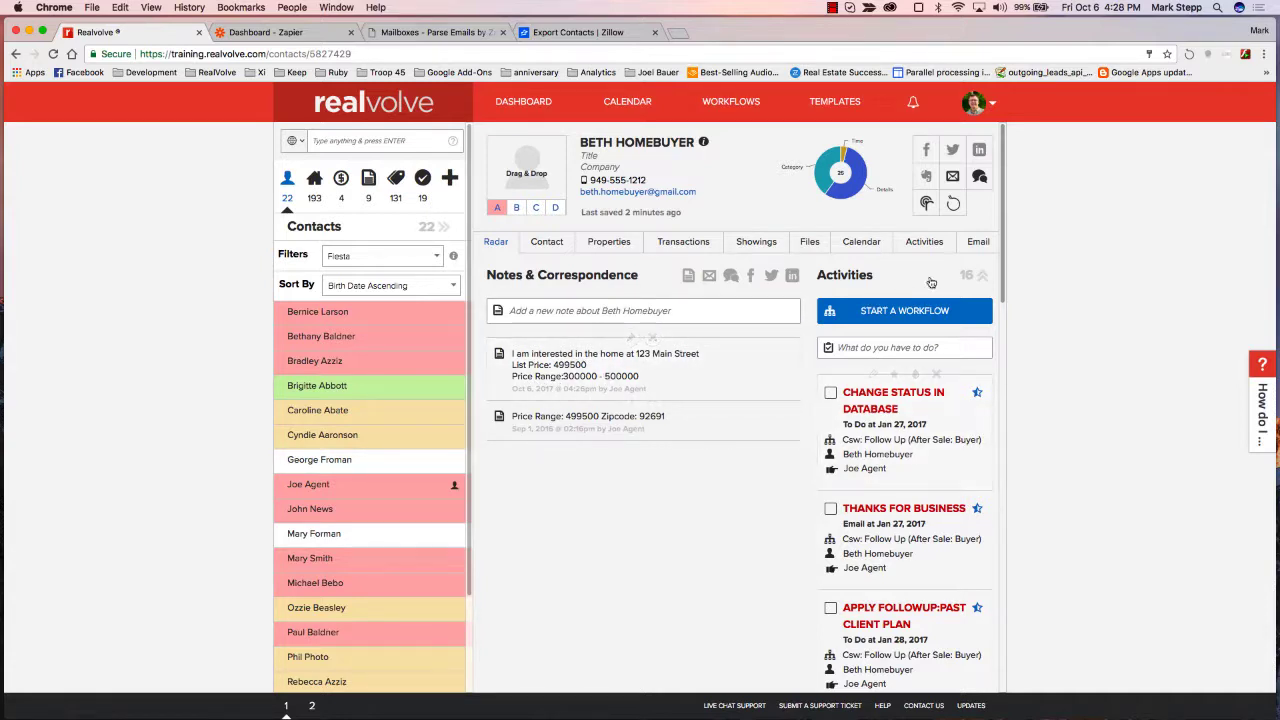
{"action": "left_click", "coordinate": [982, 275]}
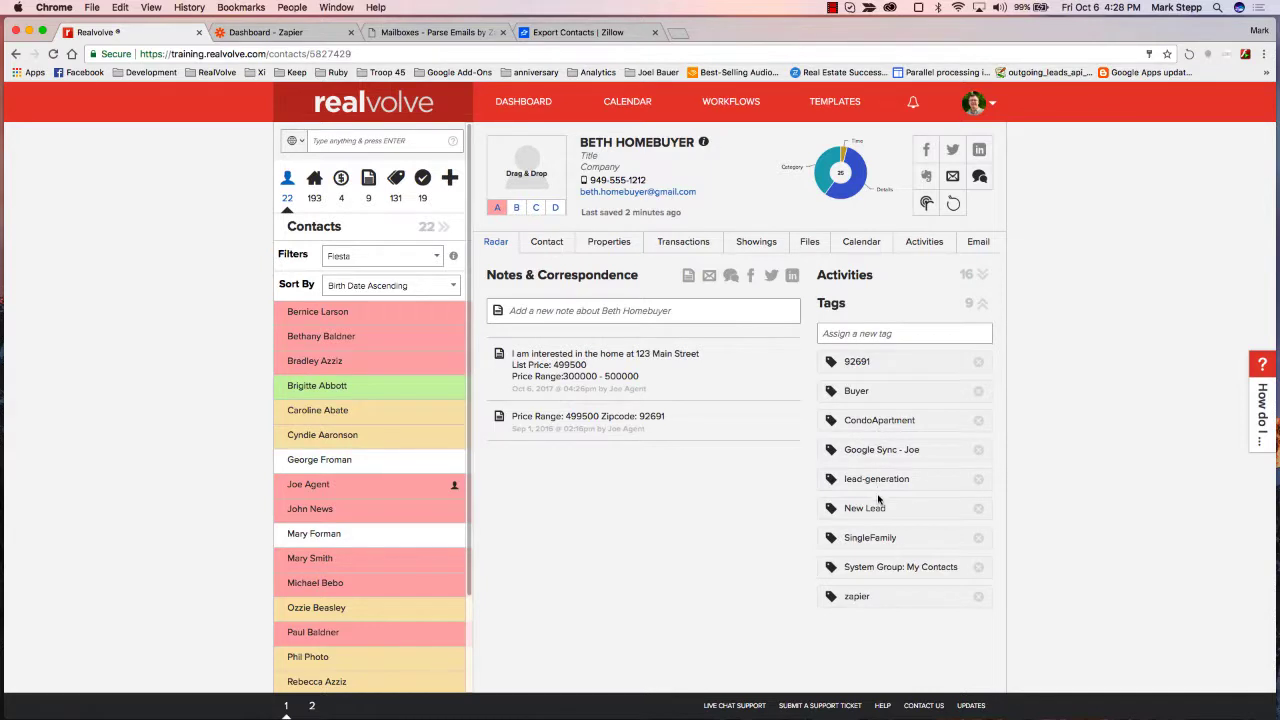